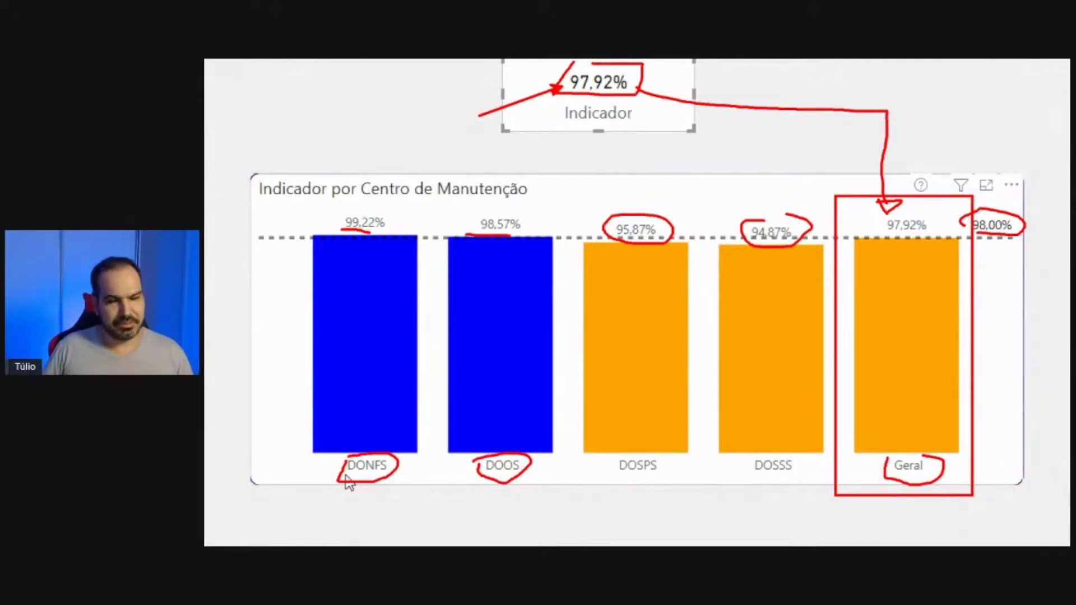
Open the report file "Gráfico de colunas com geral.pbix" from the folder "8. Gráficos turbinados com Dax"
key("Escape")
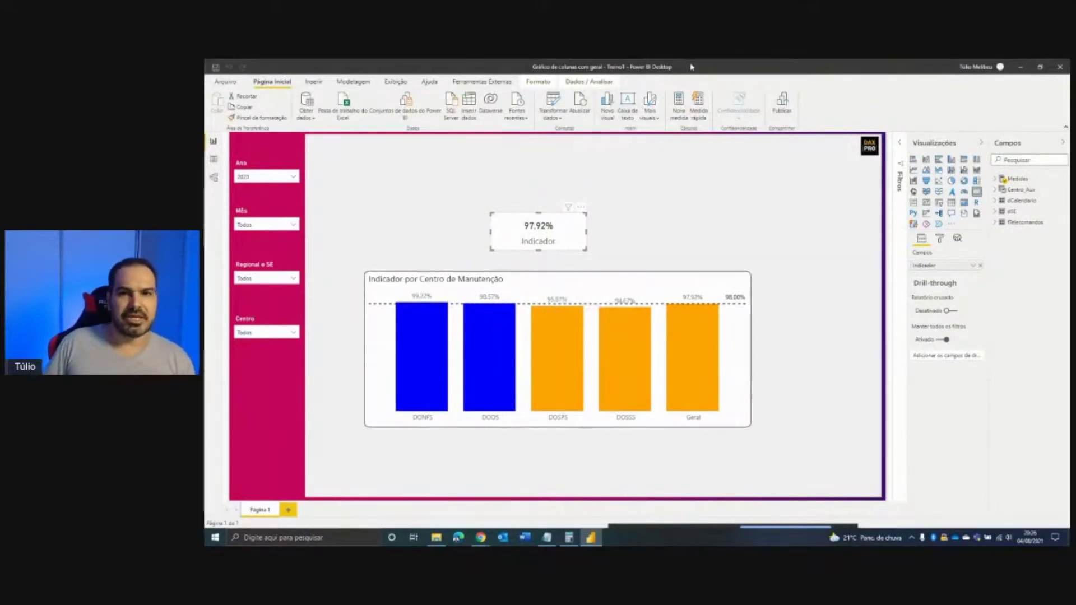
key("alt+Tab")
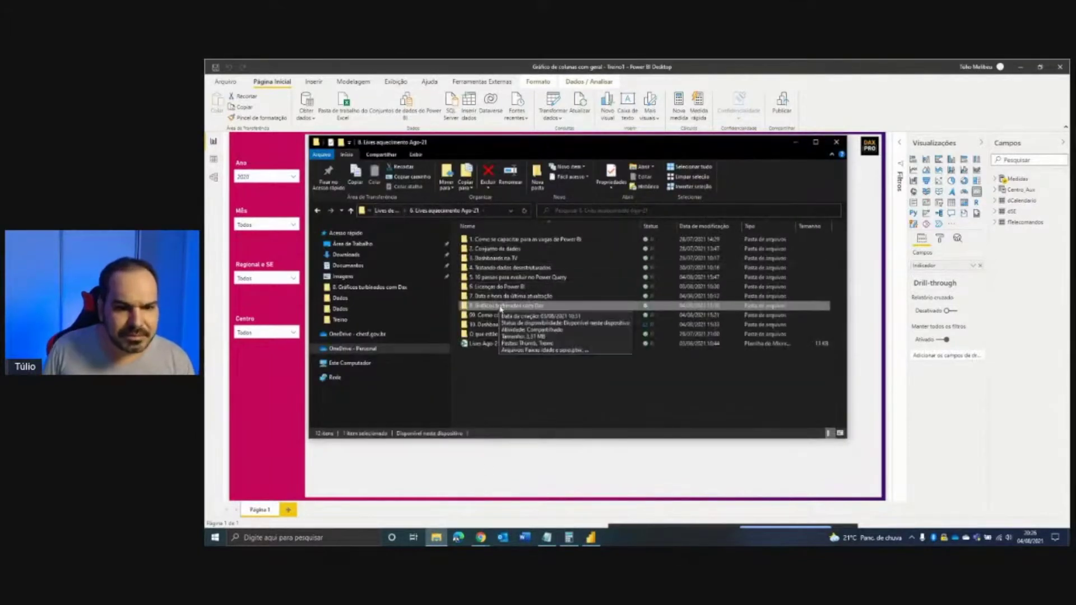
double_click(500, 307)
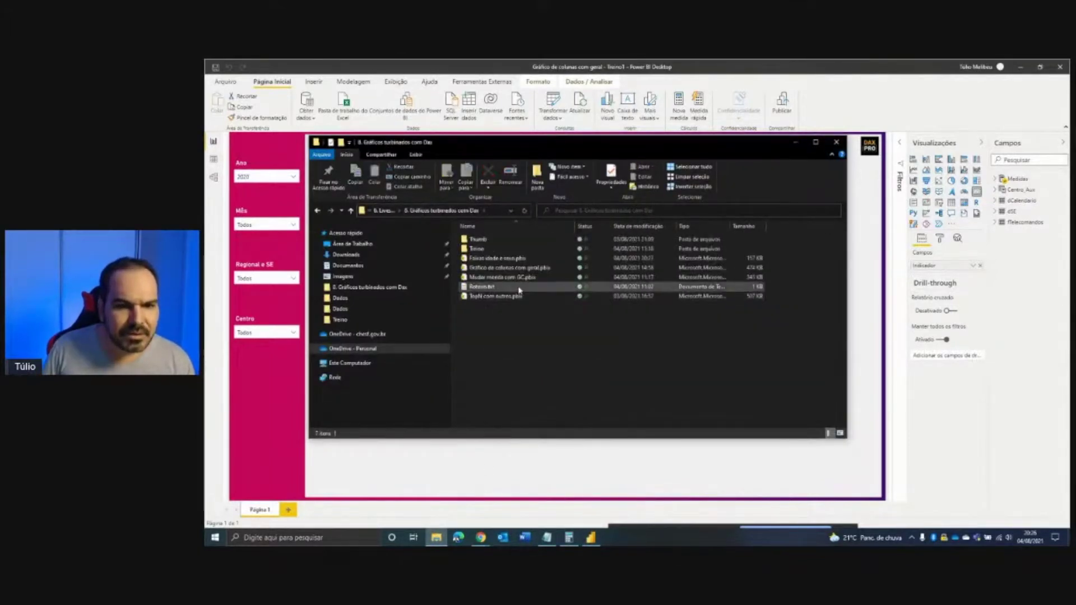
left_click(515, 270)
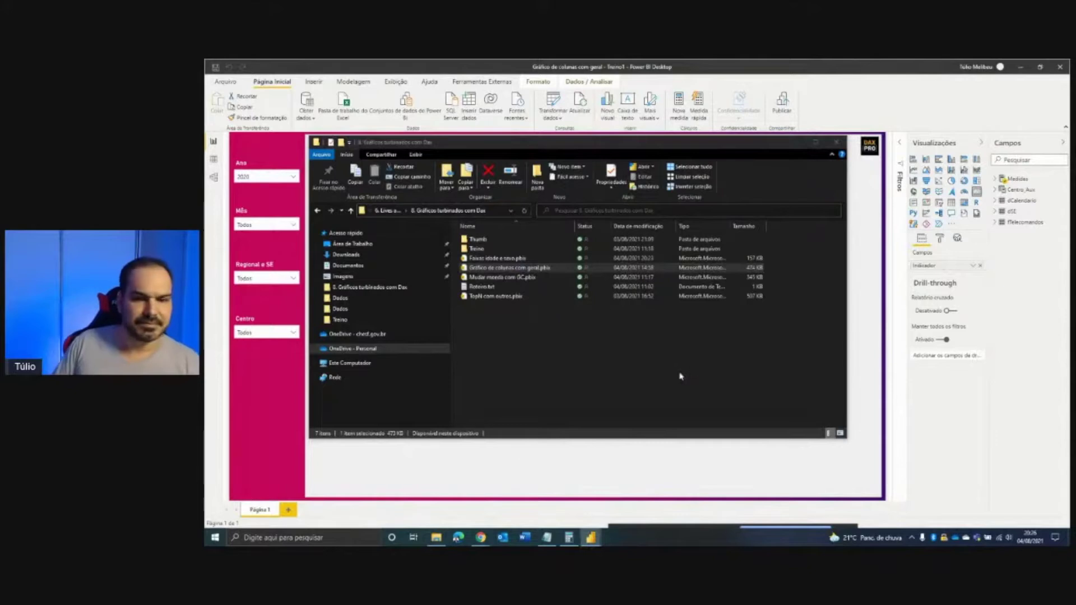
left_click(794, 143)
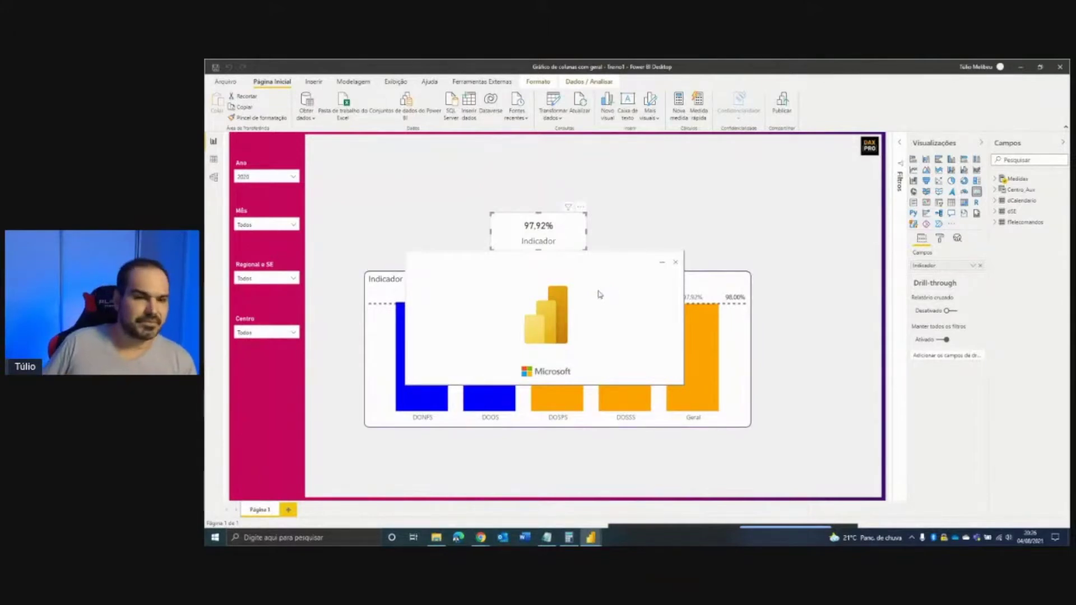
left_click_drag(710, 71, 0, 128)
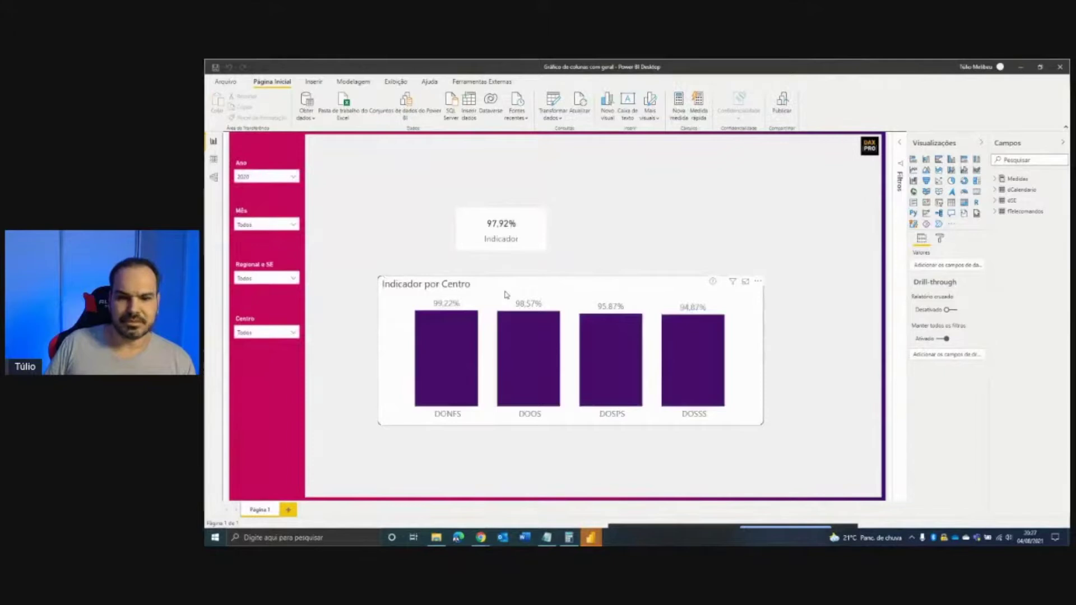
Examine the formula of the ISTC measure used in the "Indicador por Centro" column chart
left_click(214, 177)
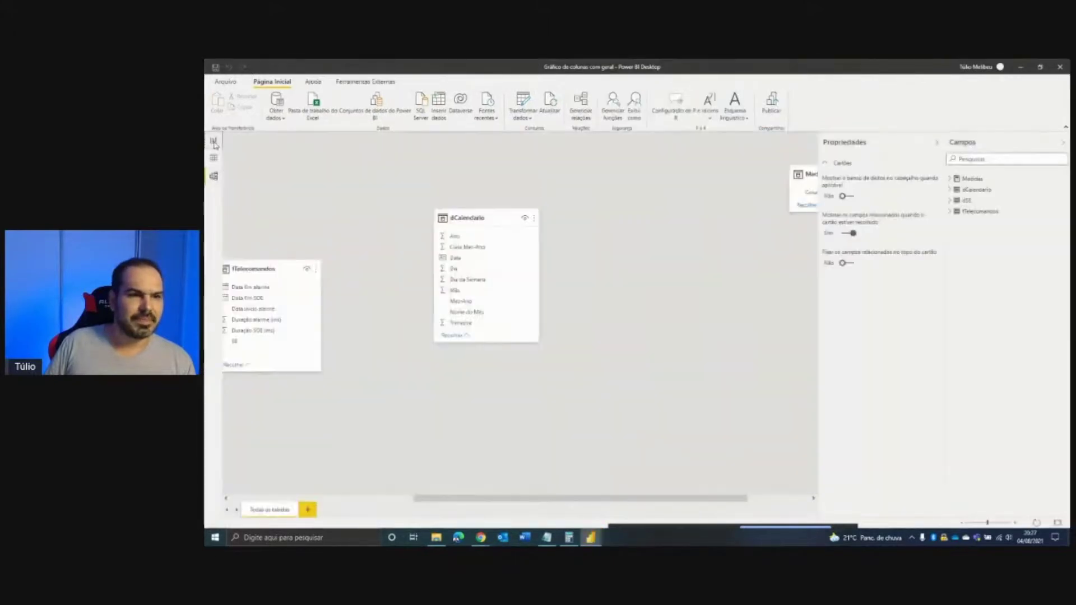
left_click(213, 142)
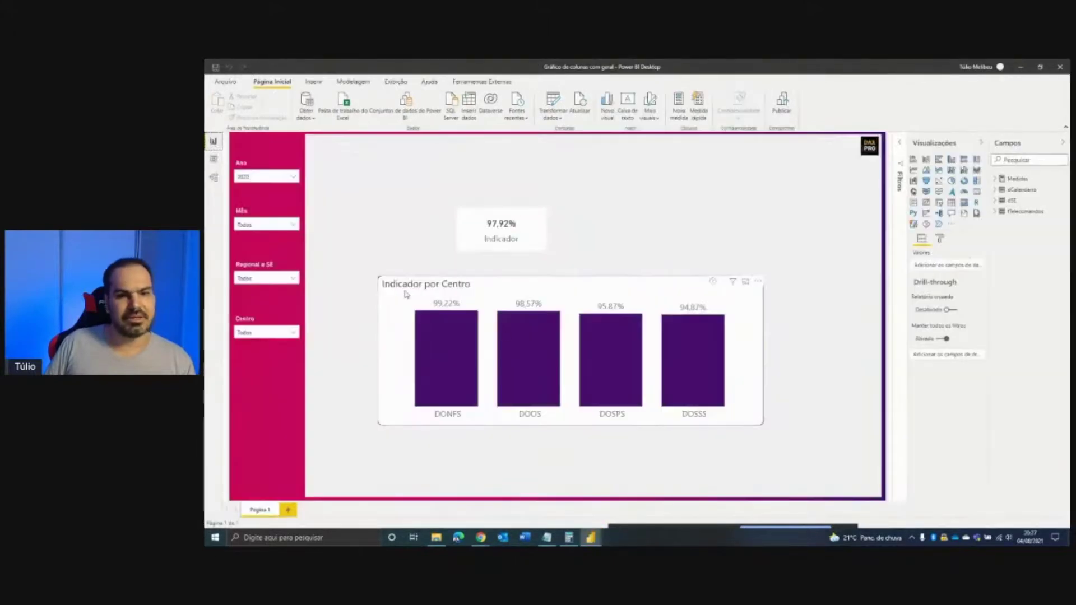
left_click(631, 296)
left_click_drag(978, 248, 952, 247)
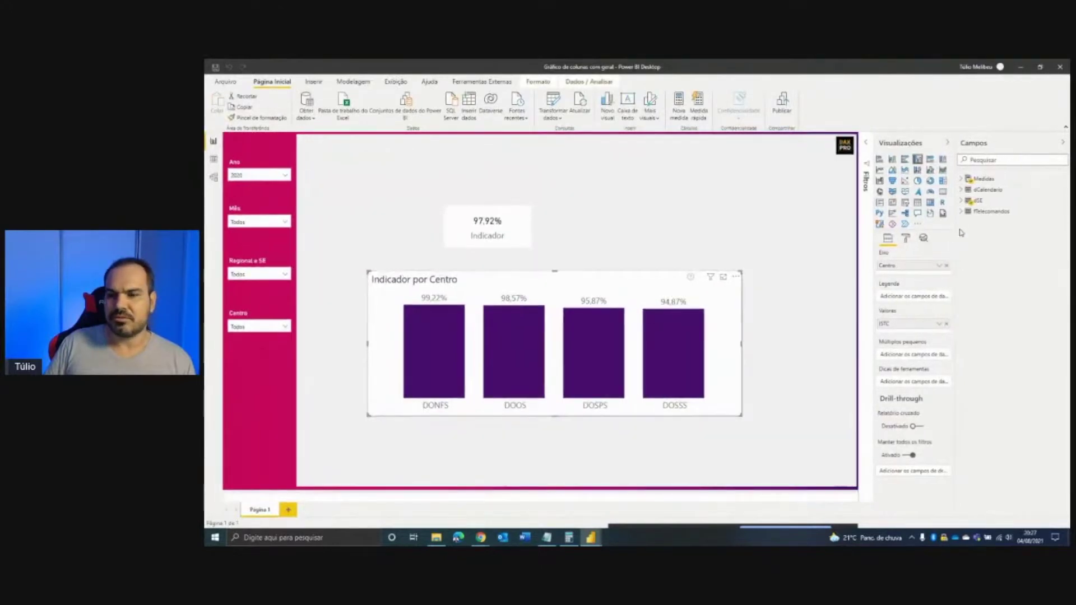
left_click(961, 180)
left_click(994, 211)
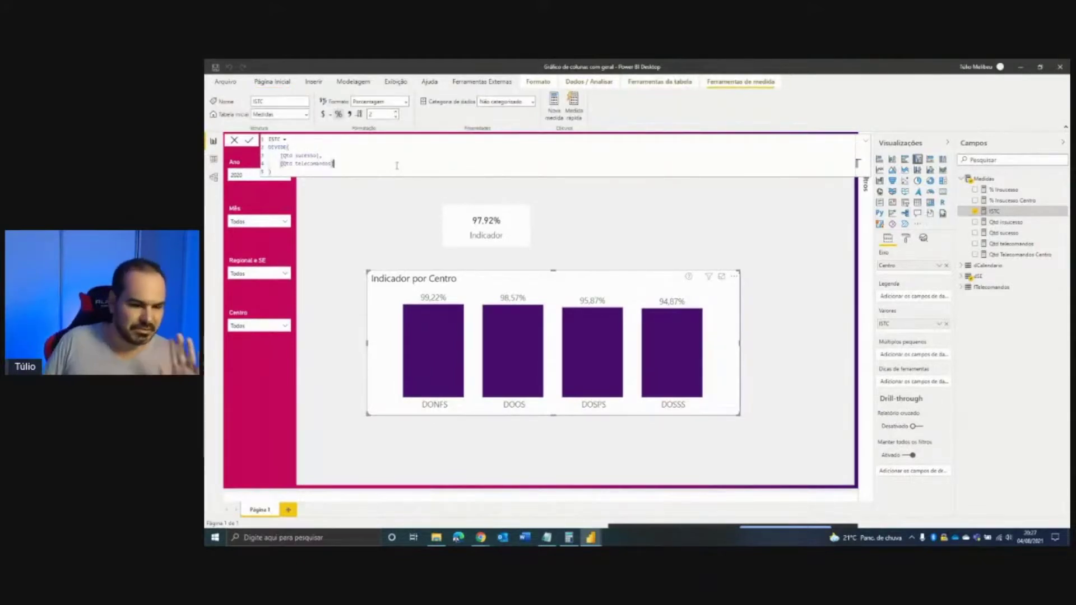
scroll(396, 165, "up", 2)
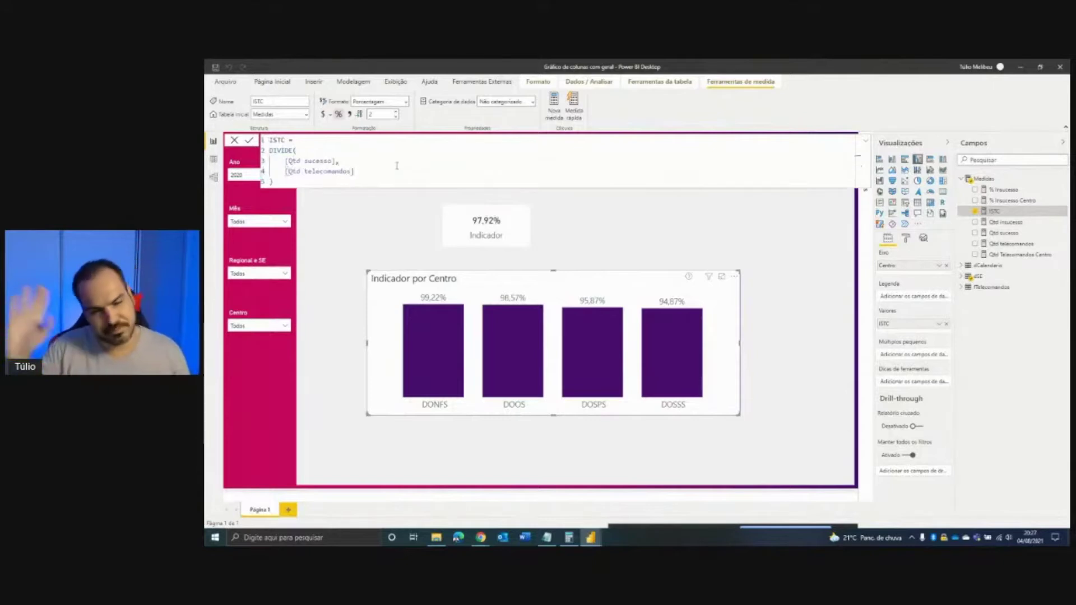
key("Escape")
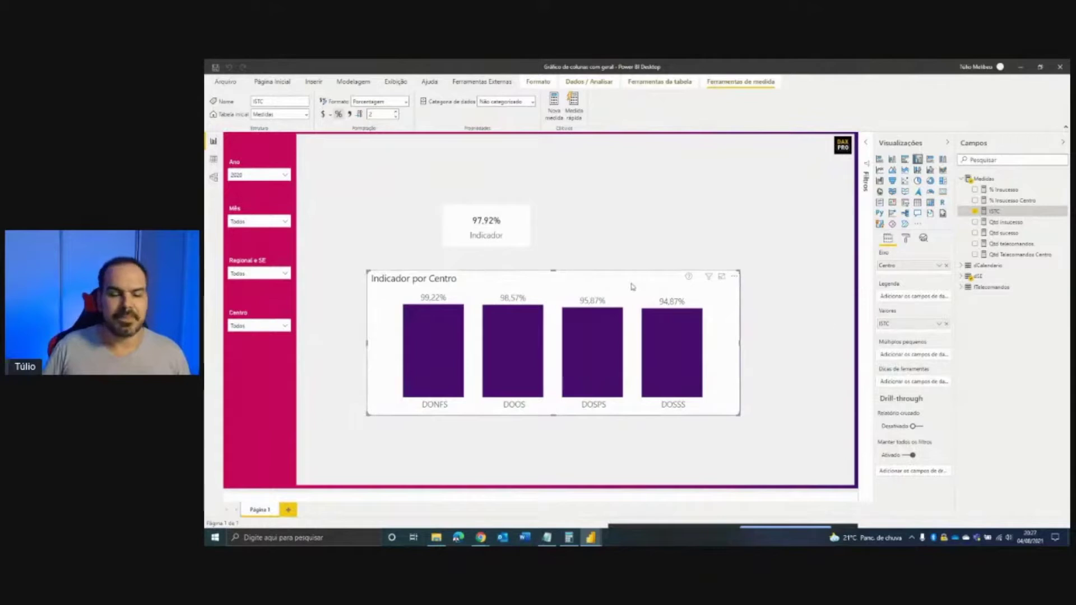
Examine the dSE table's fields and the model relationships between dSE, fTelecomandos and dCalendario
left_click(960, 276)
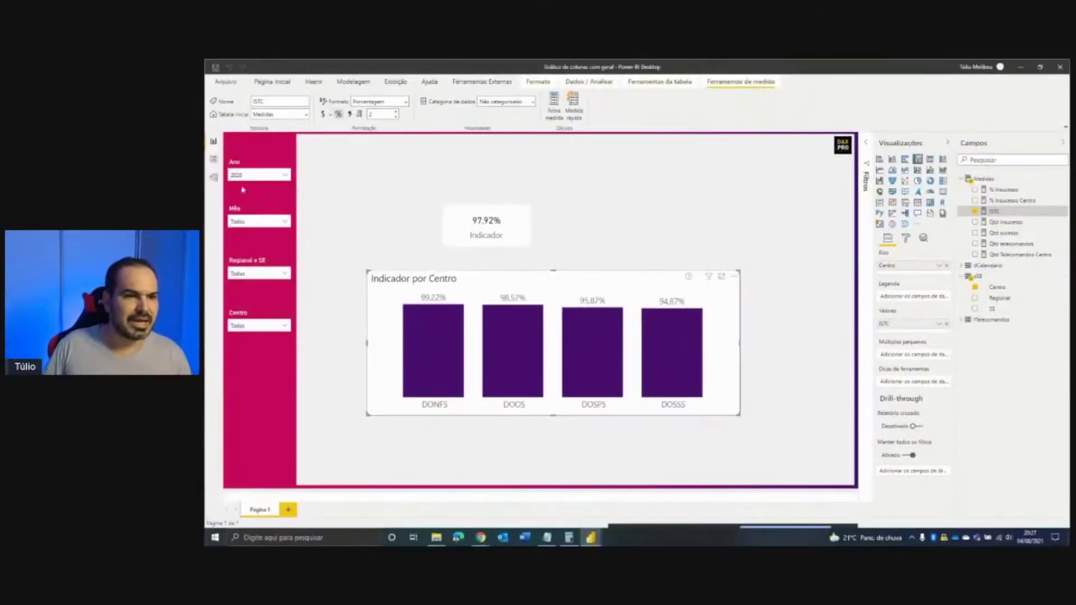
left_click(214, 176)
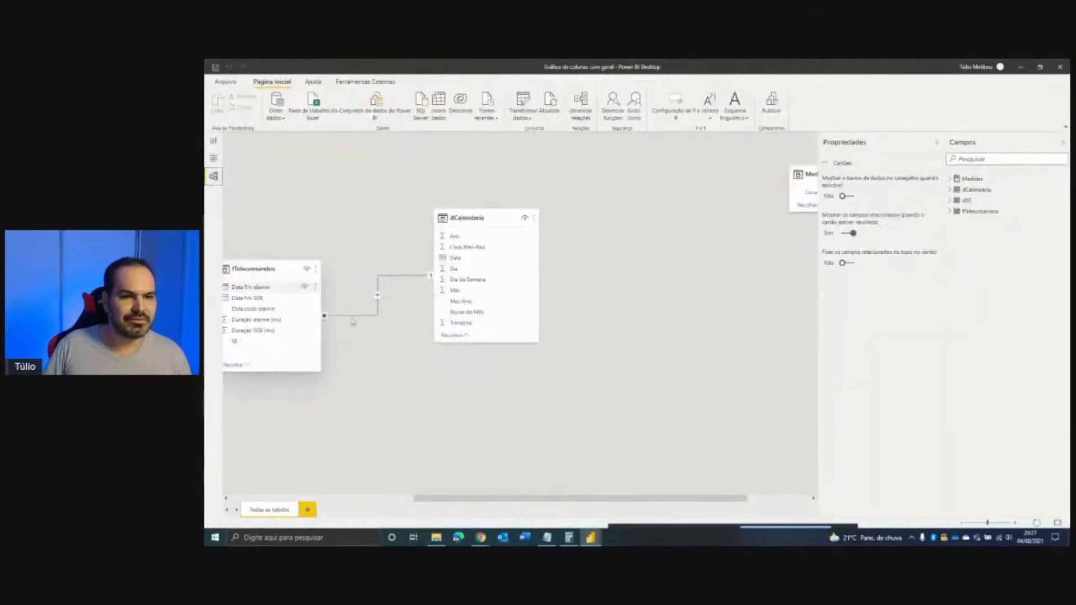
left_click_drag(478, 500, 294, 499)
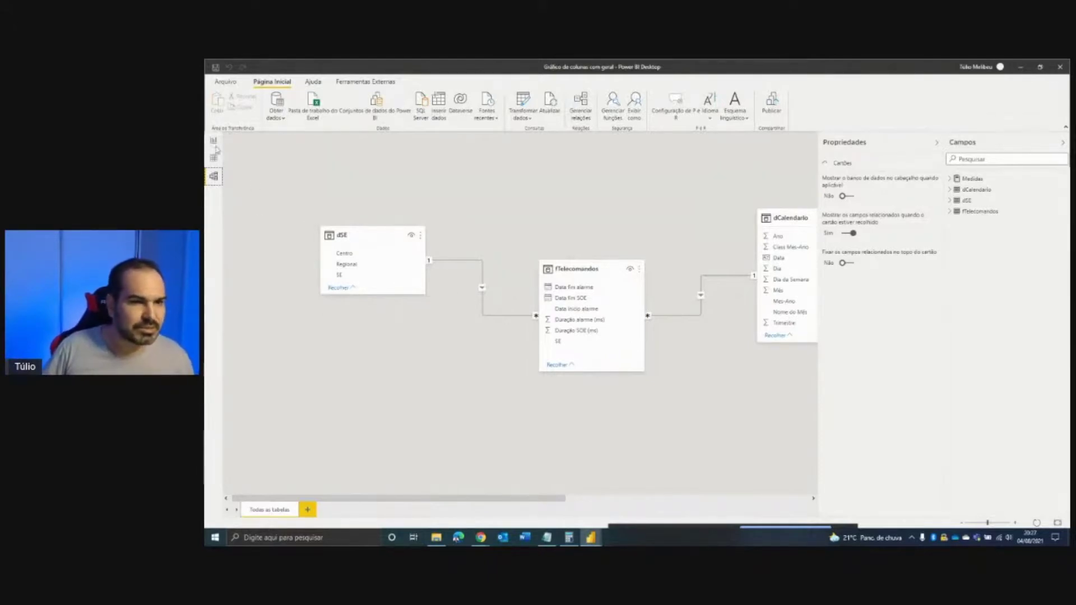
left_click(213, 141)
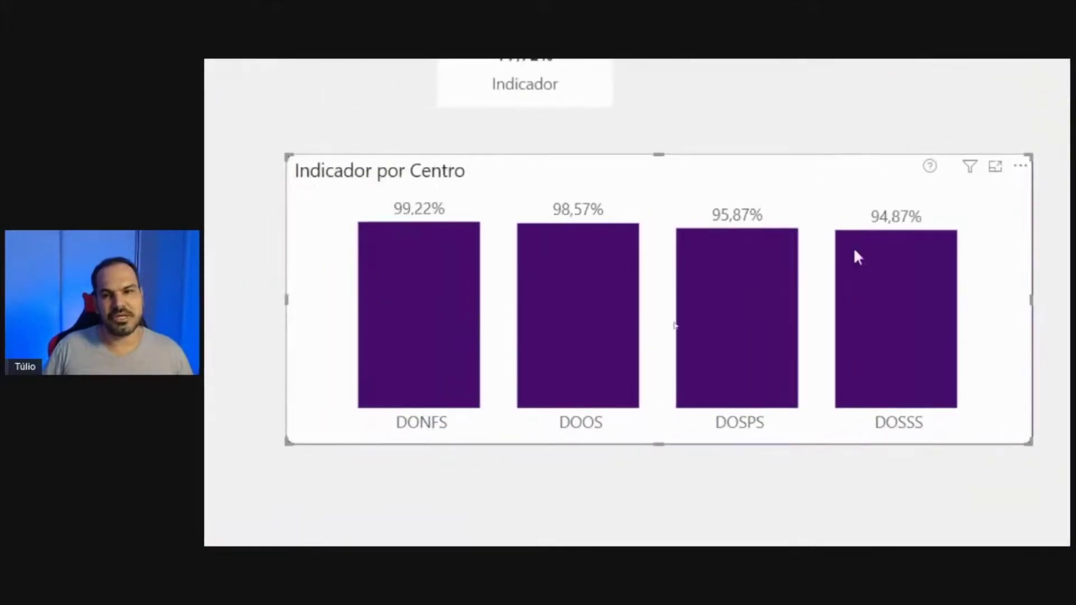
mouse_move(957, 271)
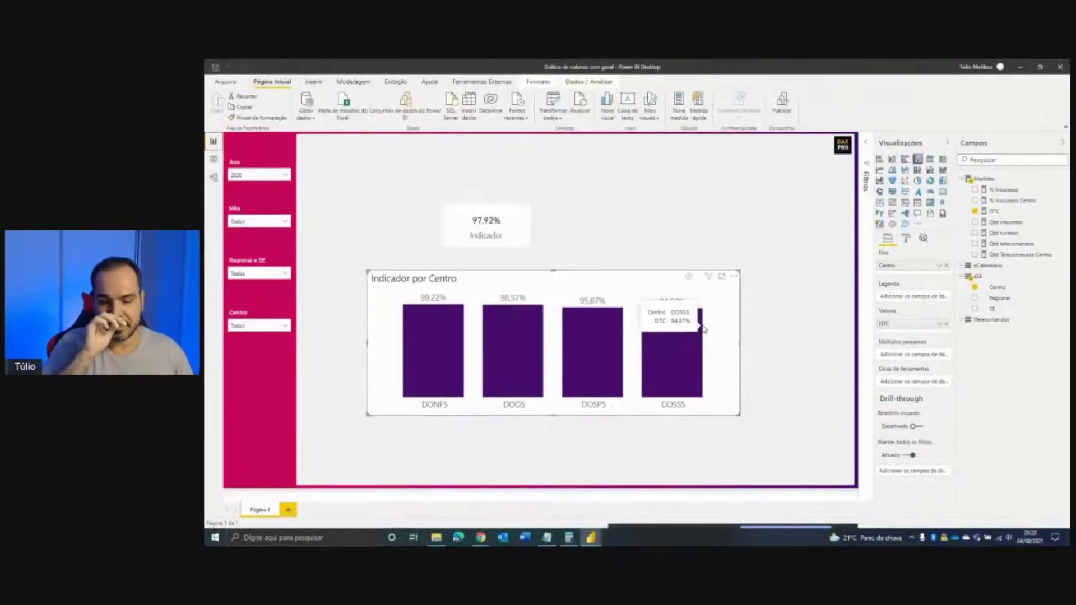
key("ctrl+z")
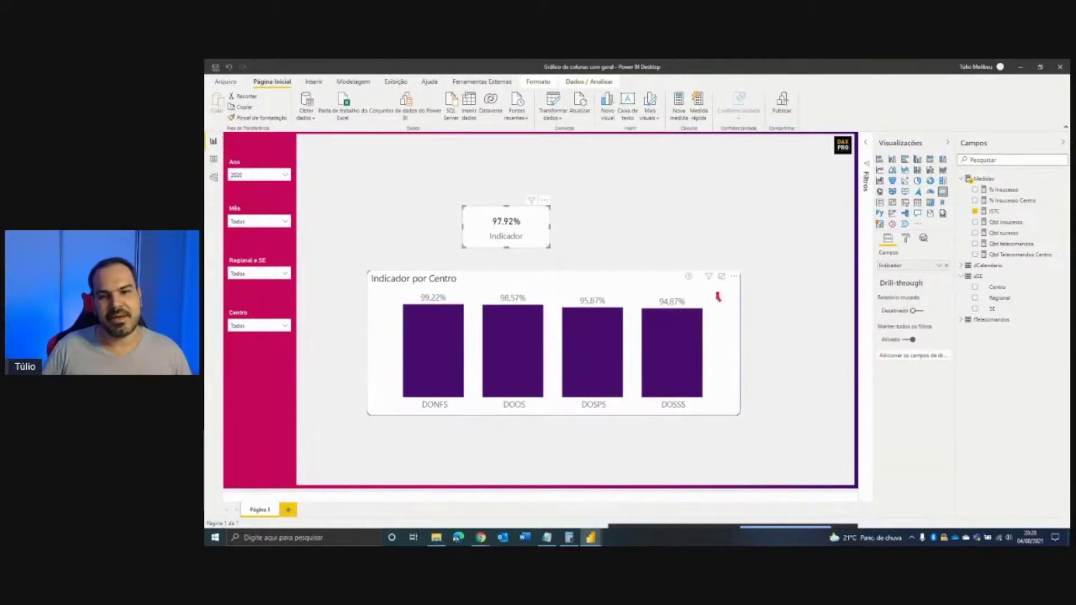
left_click_drag(718, 298, 754, 398)
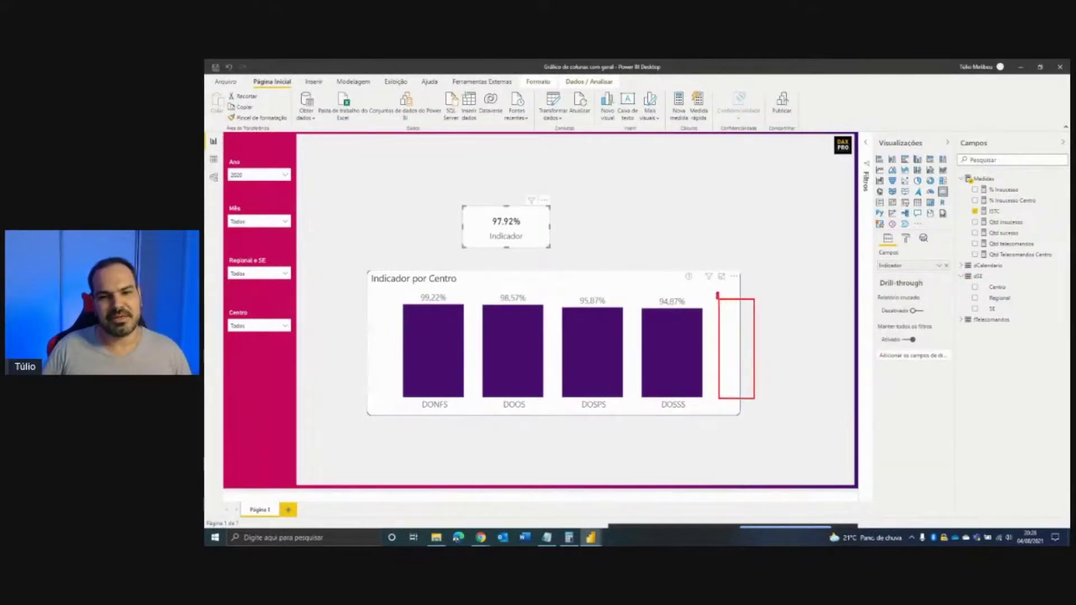
mouse_move(535, 229)
left_mouse_down()
mouse_move(618, 230)
mouse_move(723, 263)
mouse_move(737, 291)
left_mouse_up()
left_click_drag(735, 401, 738, 415)
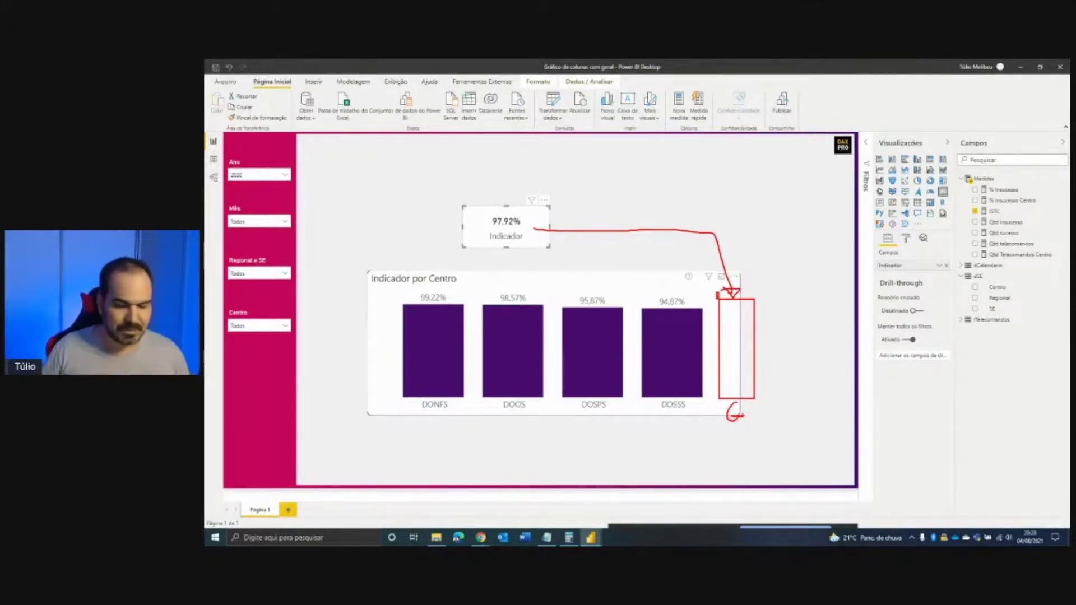
key("Escape")
left_click(661, 290)
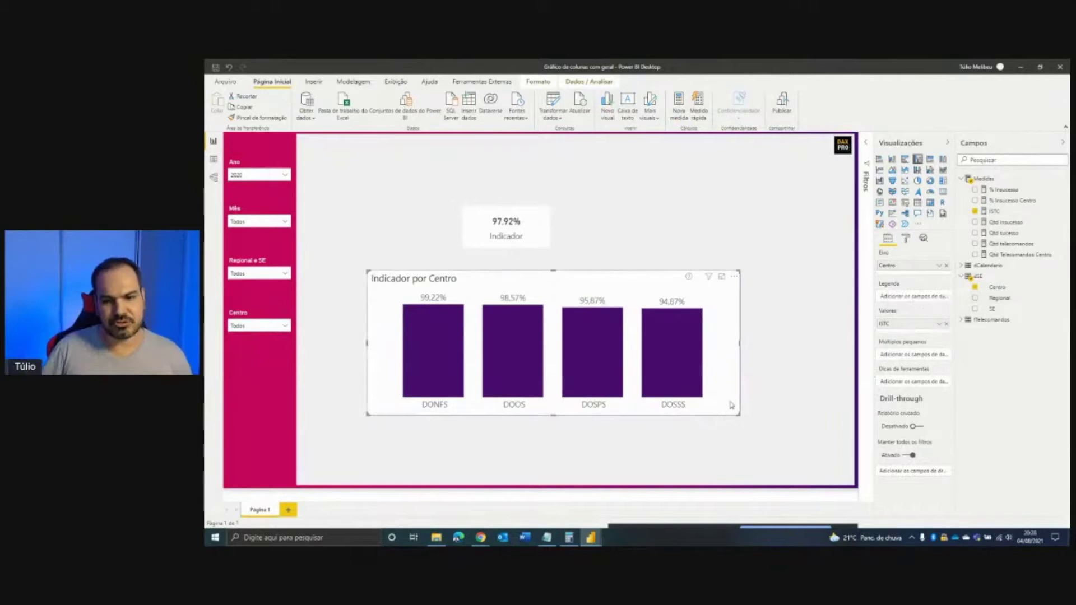
left_click_drag(716, 398, 751, 412)
left_click_drag(718, 307, 750, 397)
mouse_move(546, 228)
left_mouse_down()
mouse_move(711, 242)
mouse_move(724, 286)
left_mouse_up()
key("Escape")
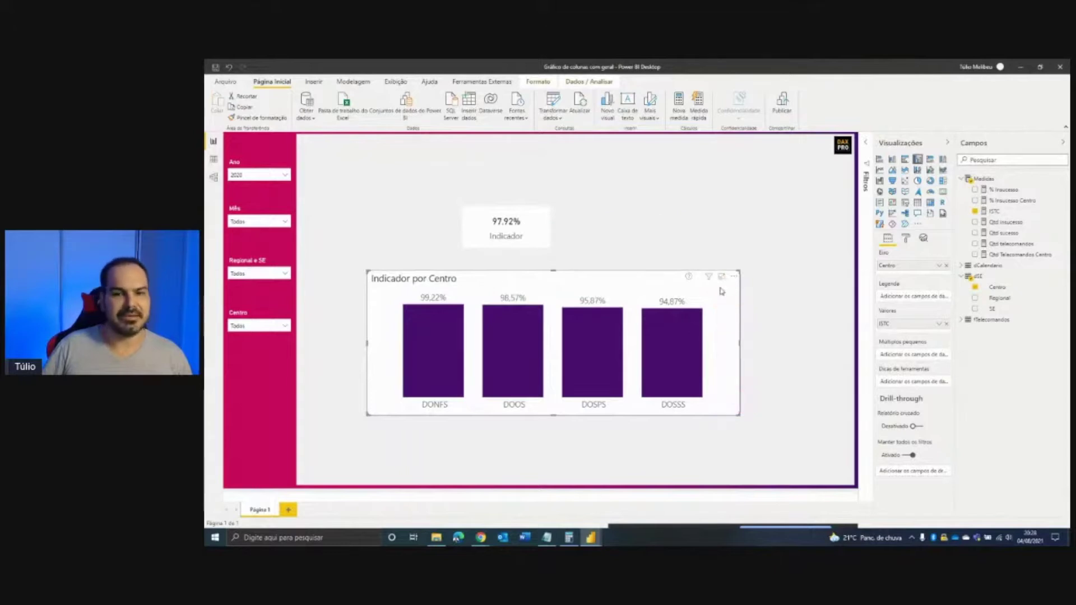
Create a calculated table Centro_Aux with the formula VALUES(dSE[Centro])
left_click(214, 161)
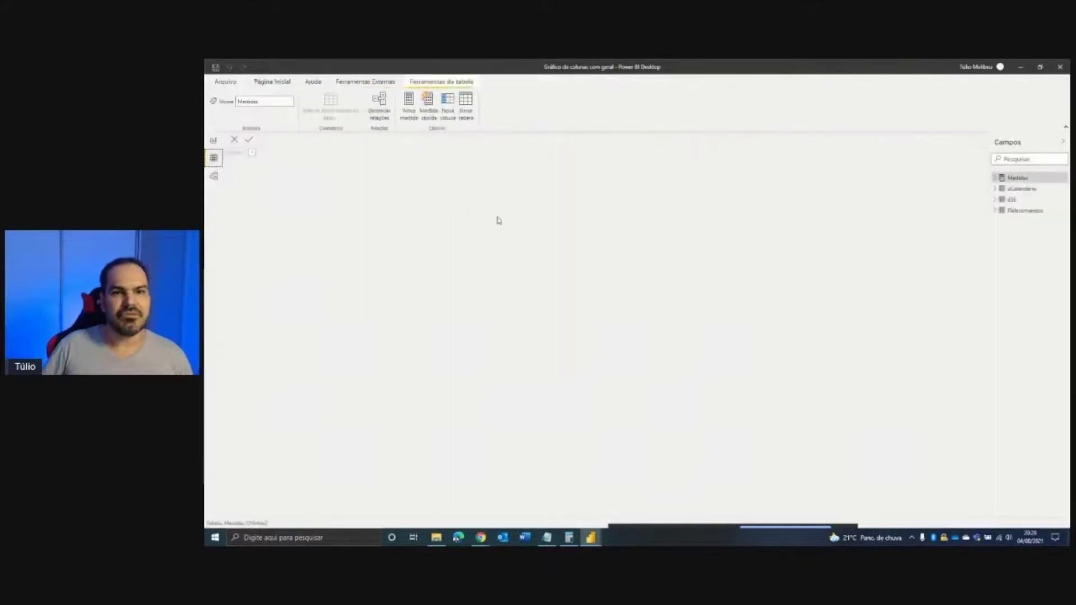
left_click(465, 120)
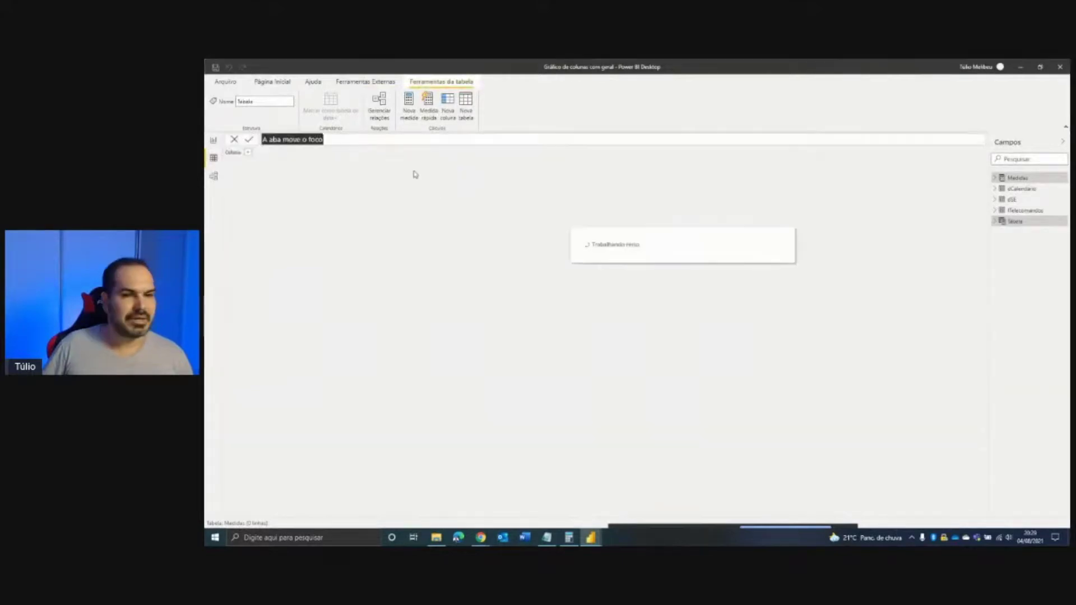
type("Centro_Aux =")
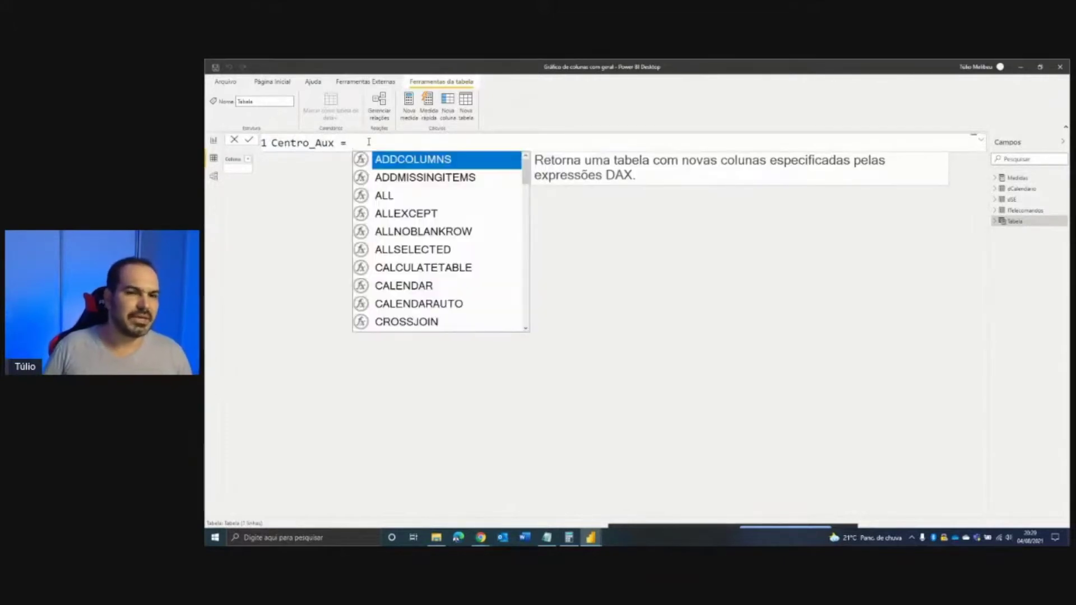
scroll(379, 149, "up", 3)
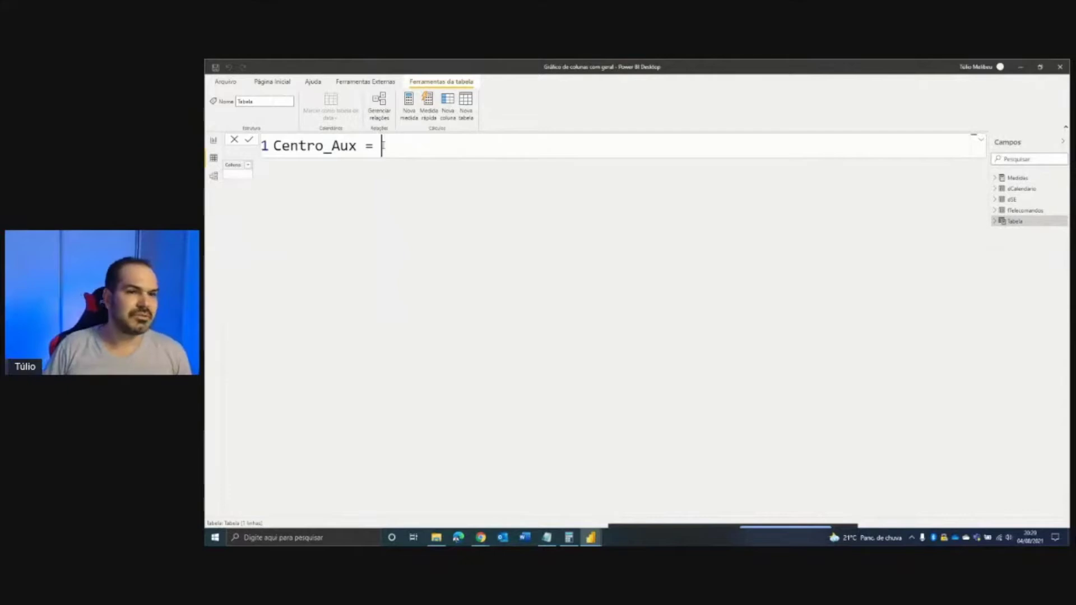
key("shift+Return")
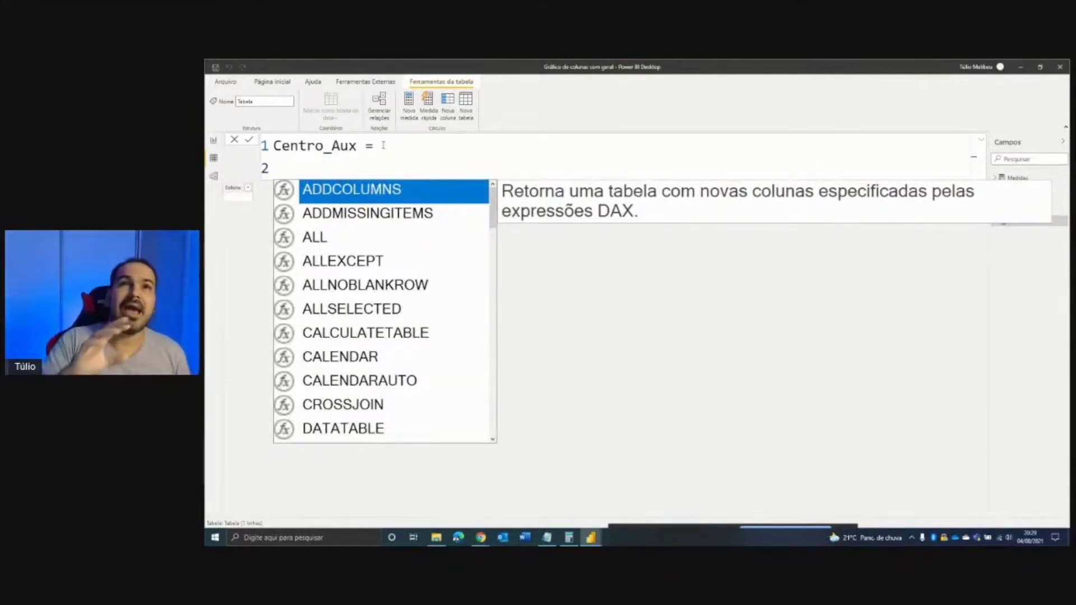
type("values")
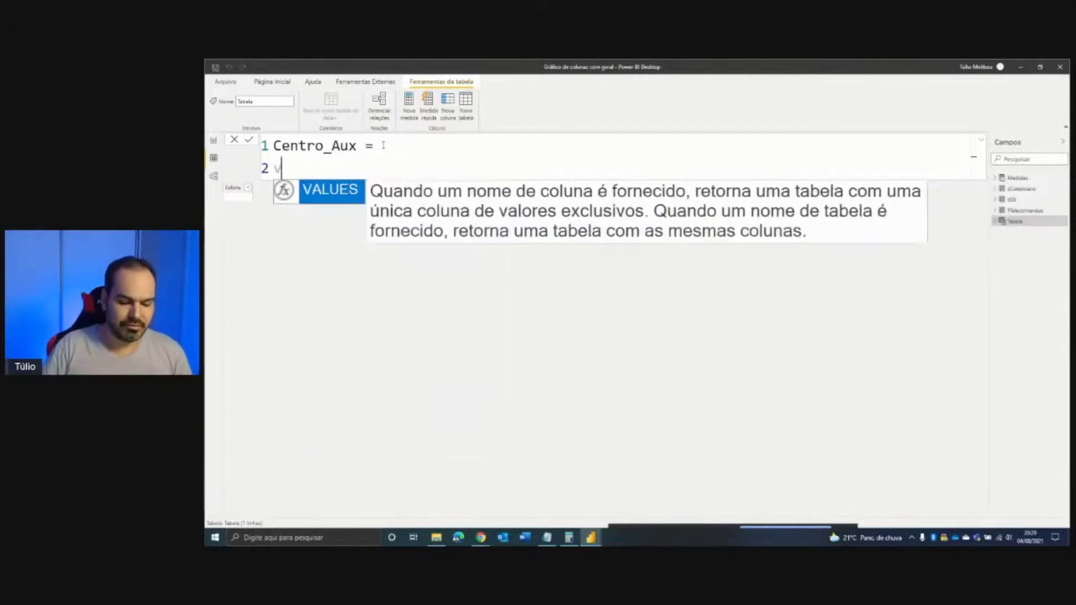
type("(dse")
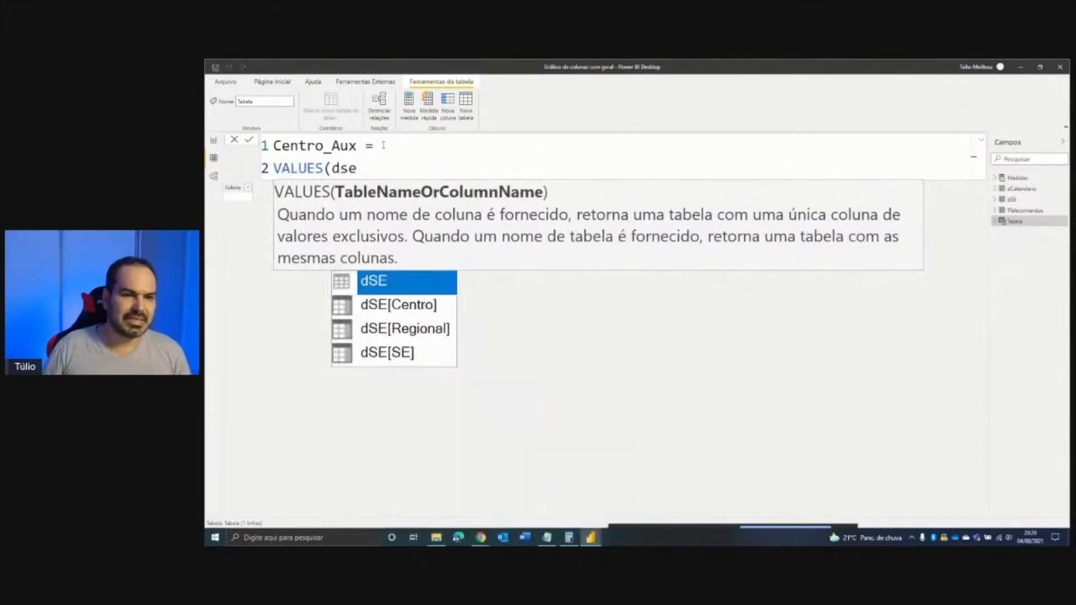
key("Down")
key("Tab")
type(")")
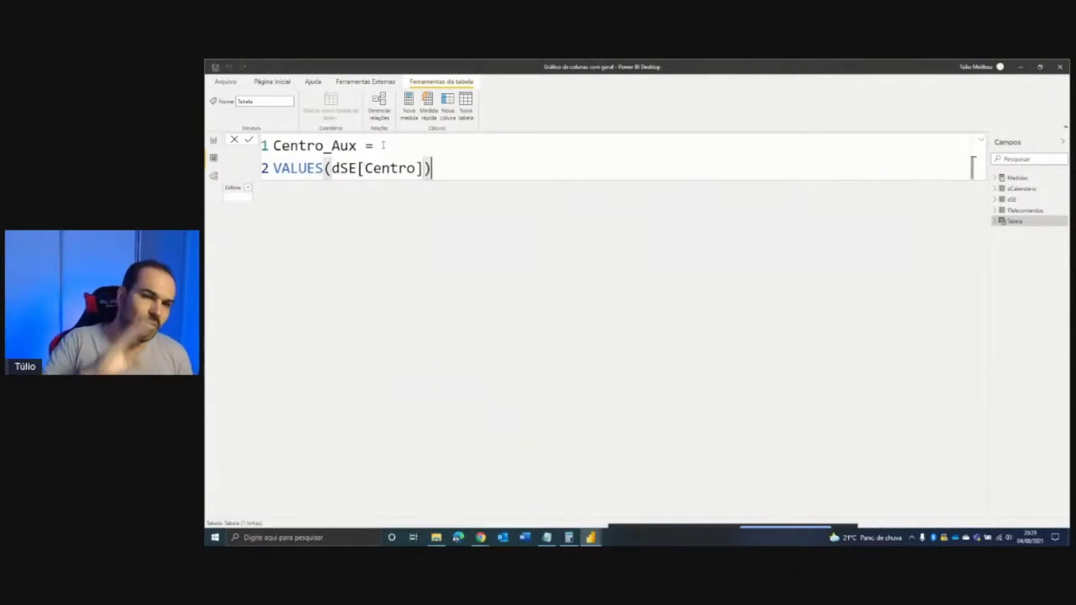
key("Return")
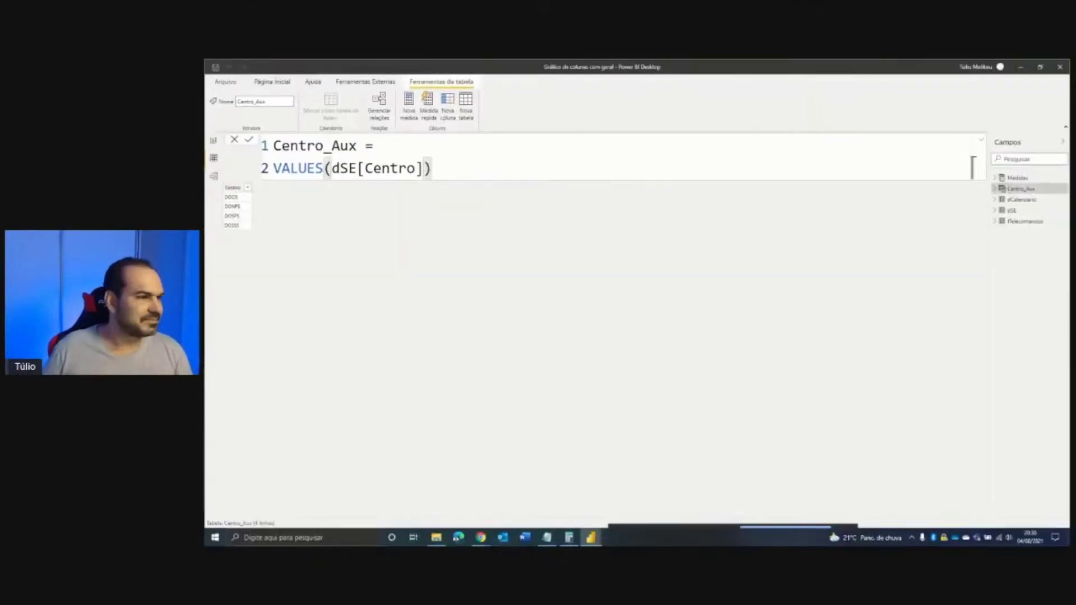
Comment out the VALUES(dSE[Centro]) line in the Centro_Aux formula and add a new line below it
left_click(274, 168)
type("//")
left_click(452, 170)
key("shift+Return")
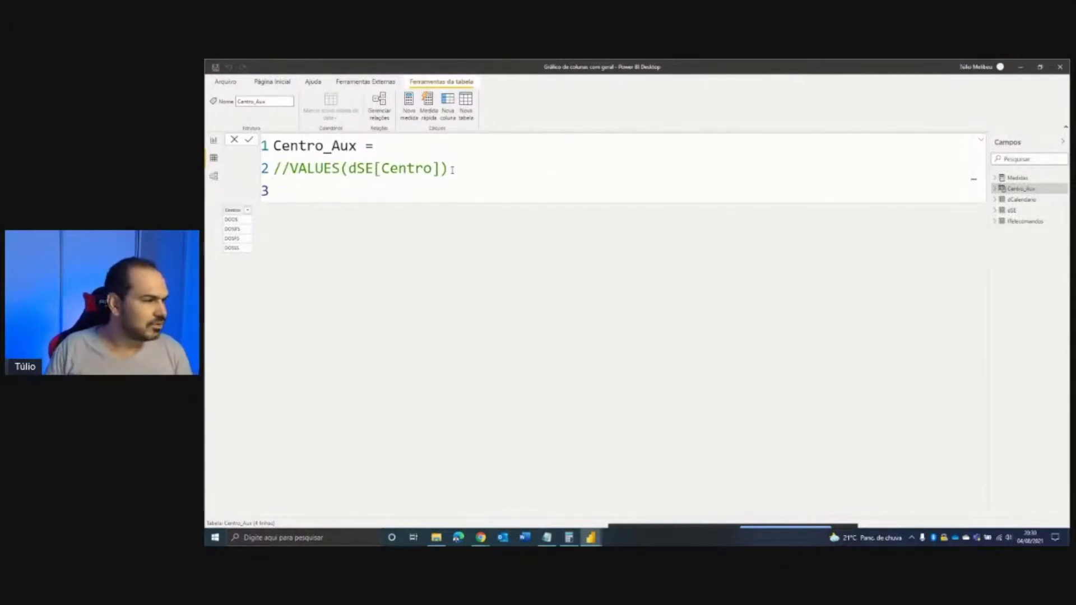
Enter {("Geral")} below the commented line as the Centro_Aux table's formula and apply it
type("{")
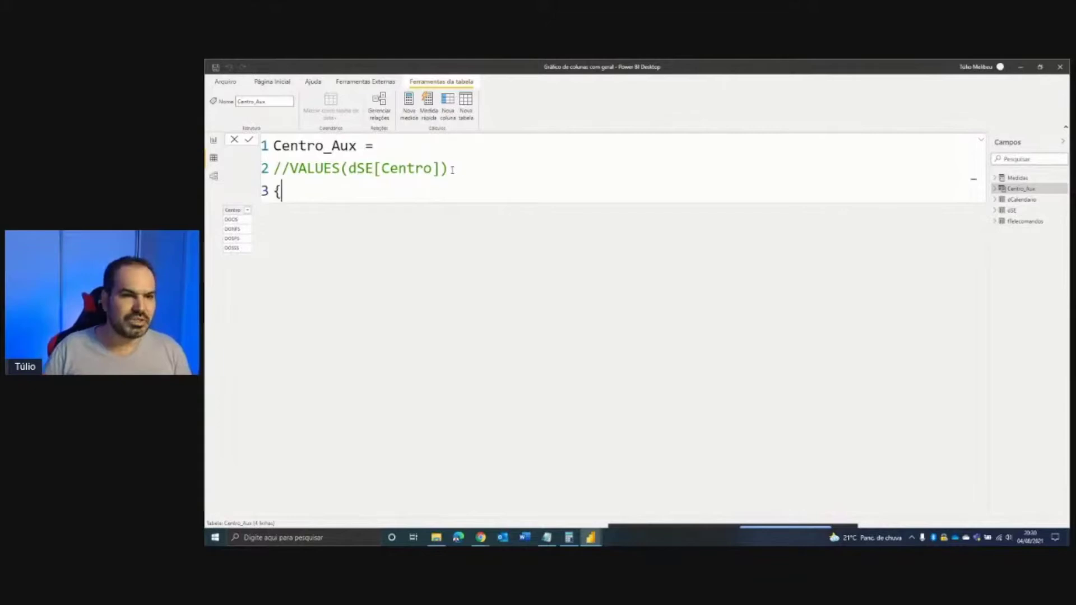
type("(\"Gera")
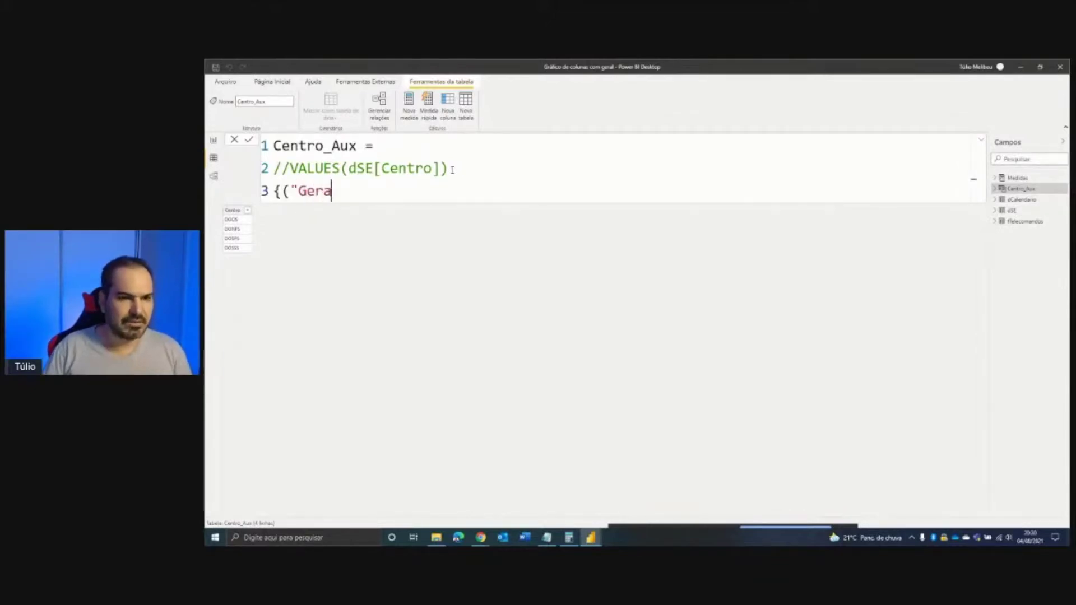
type("ç)")
key("BackSpace")
key("BackSpace")
type("l\"")
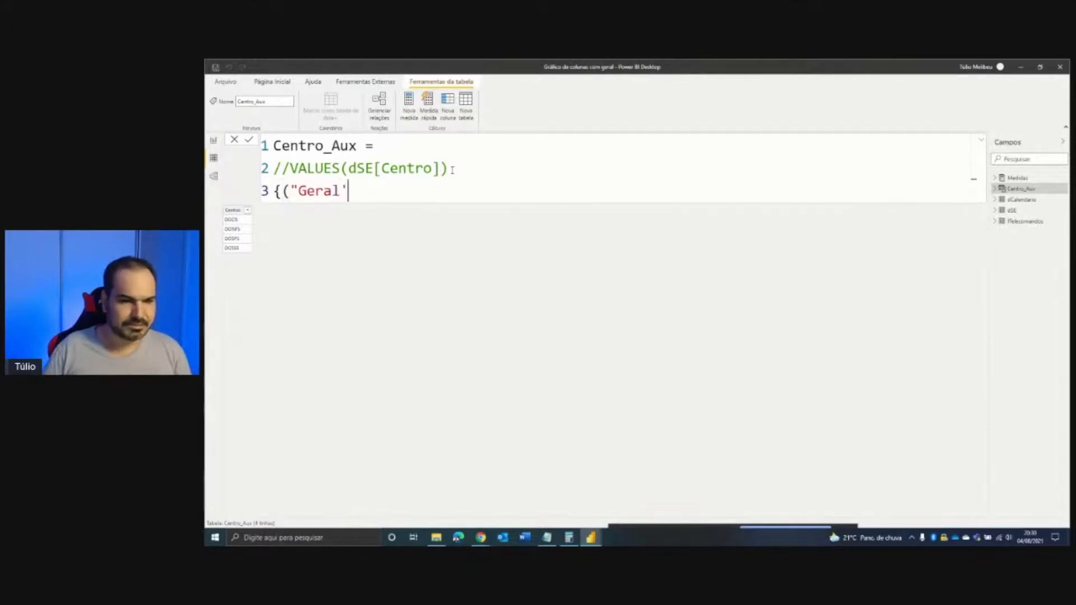
type("\"")
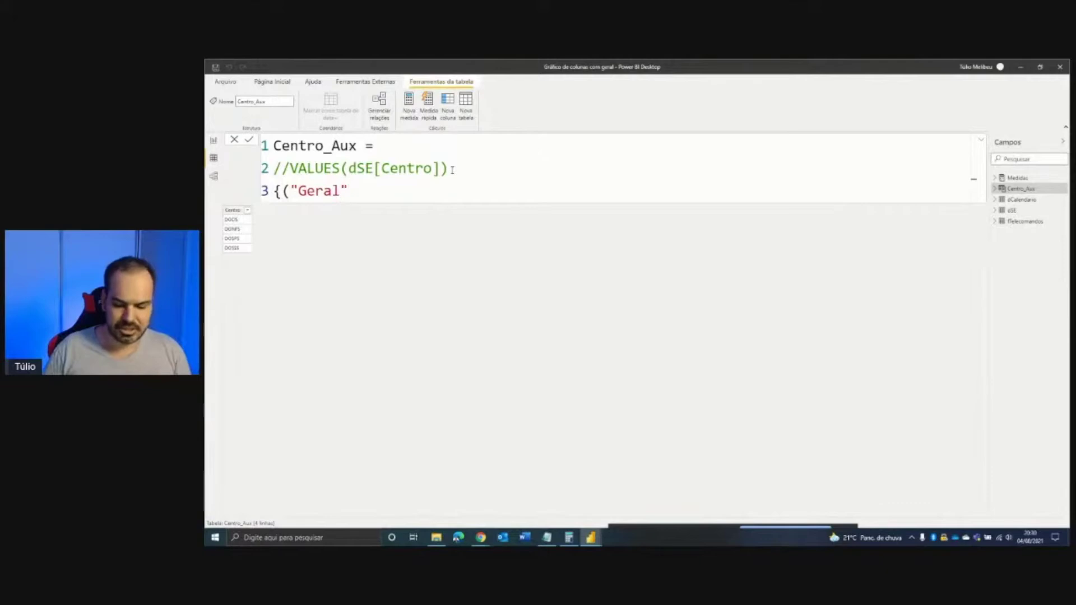
type(")}")
key("Return")
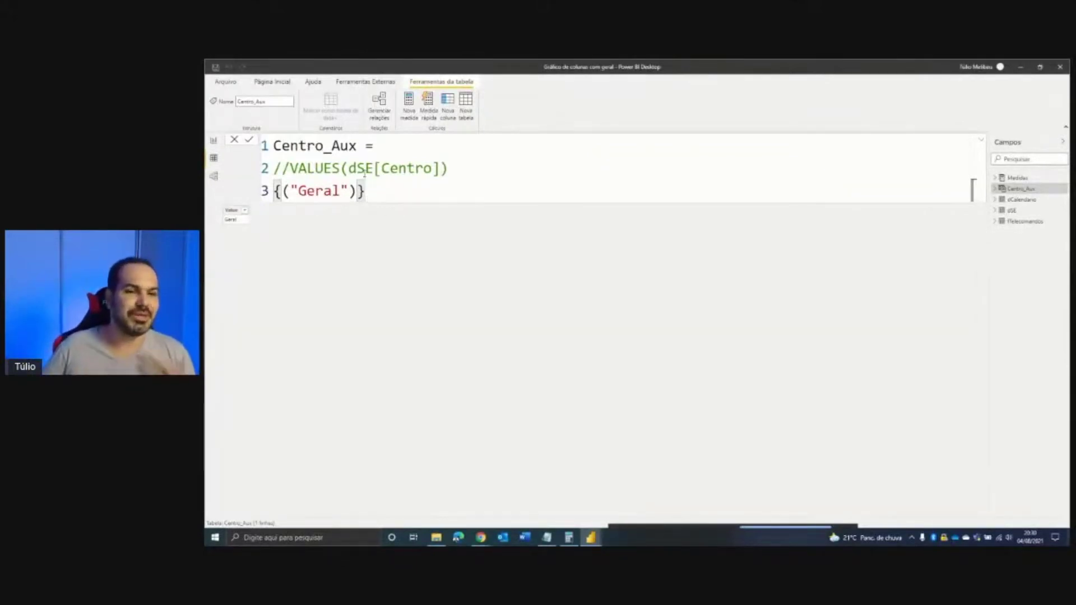
Uncomment the VALUES(dSE[Centro]) line in the Centro_Aux formula and insert an empty line above it
left_click(289, 174)
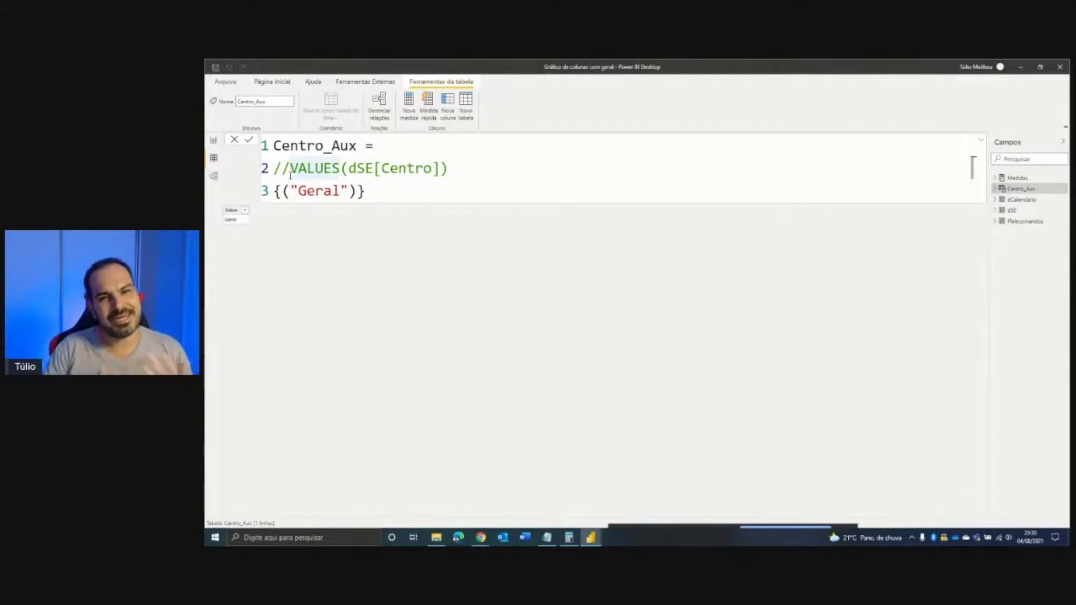
key("BackSpace")
key("BackSpace")
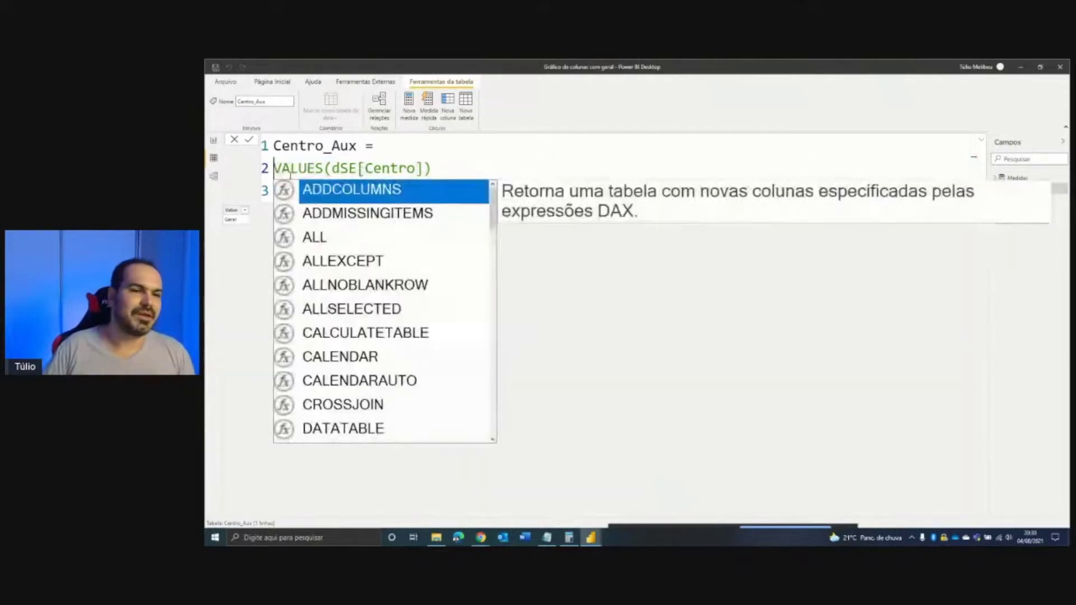
key("Escape")
key("shift+Return")
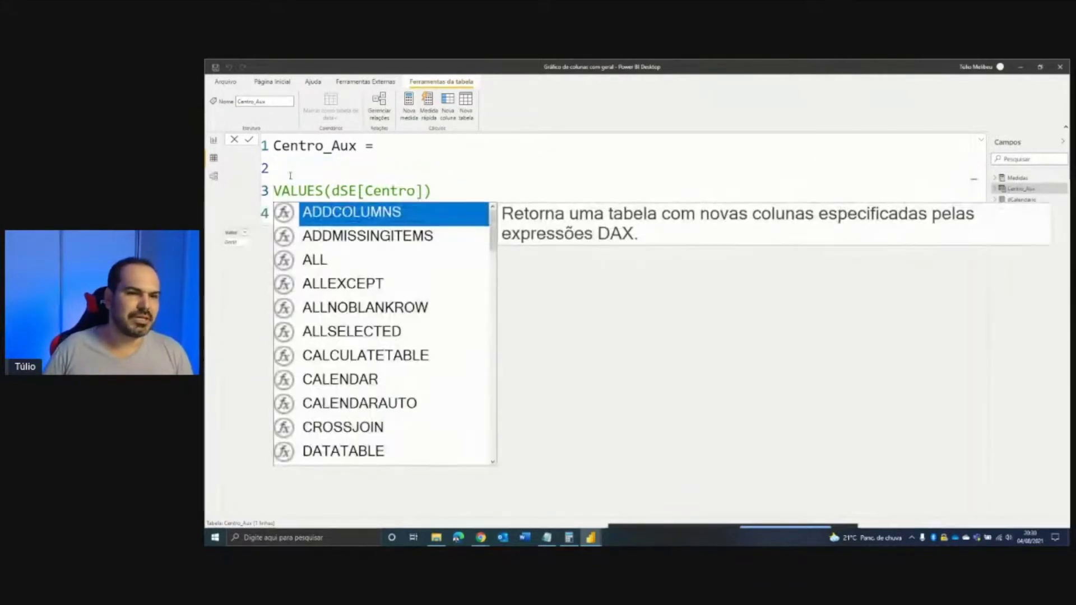
left_click(292, 172)
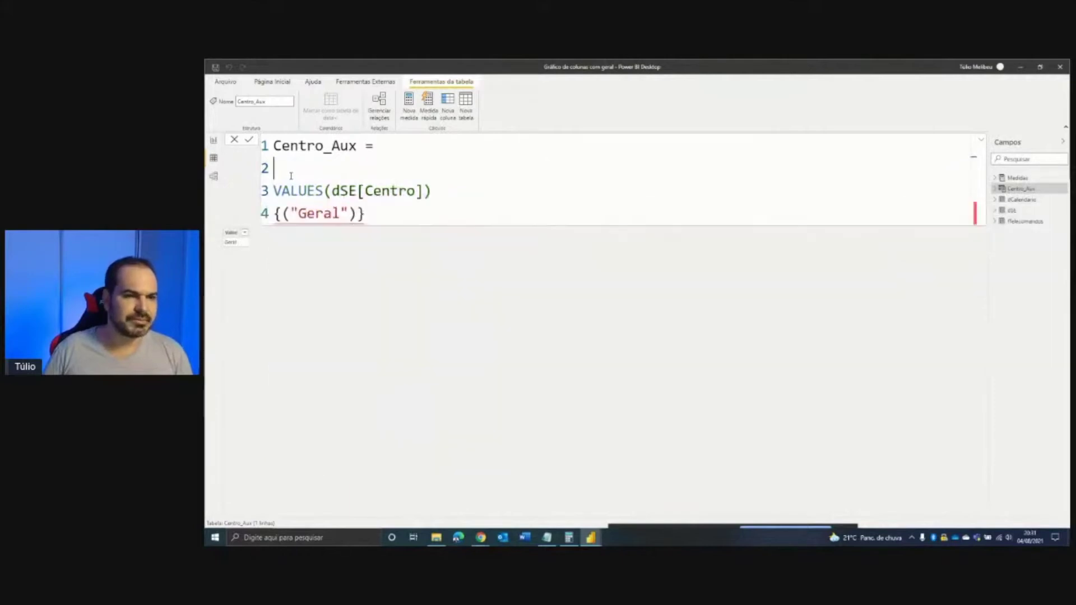
Begin a UNION function above the VALUES line, with VALUES(dSE[Centro]) indented as its first argument and followed by a comma
type("UNION(")
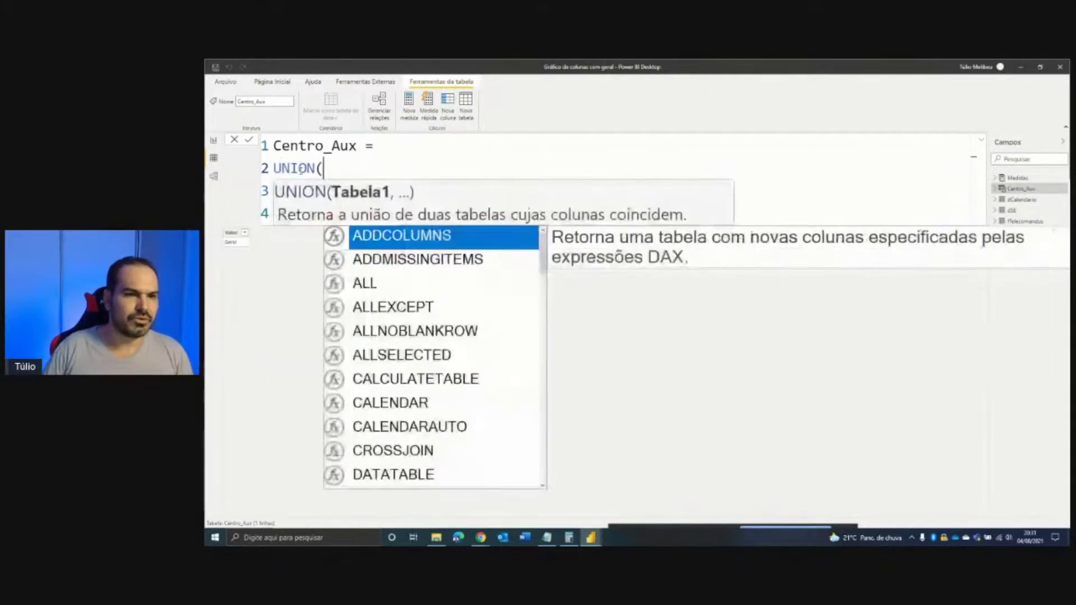
key("Escape")
key("Down")
key("Left")
key("Left")
key("Left")
key("Left")
key("Left")
key("Left")
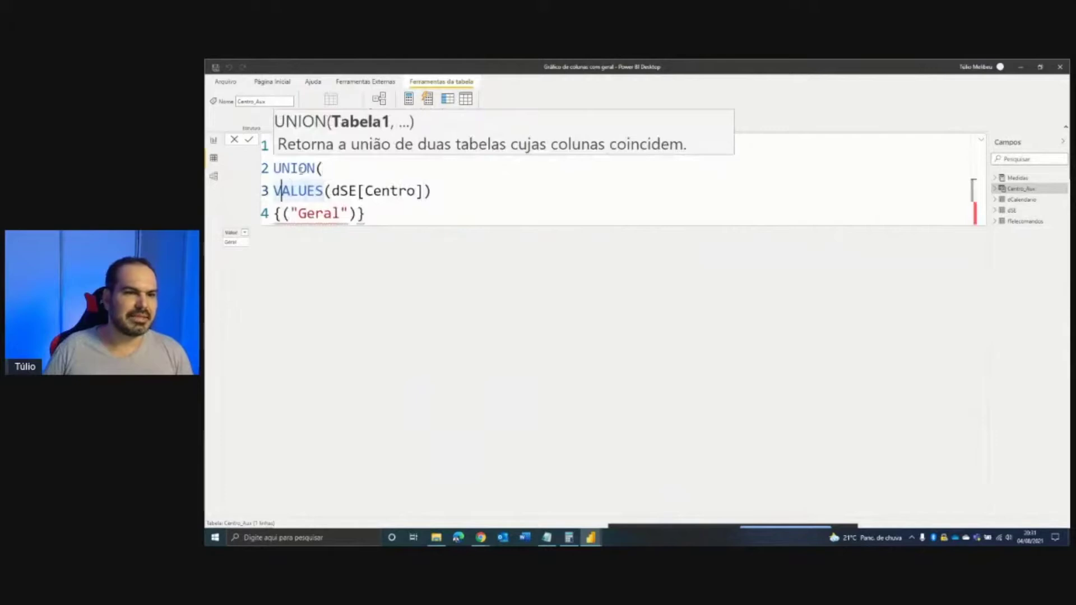
key("Tab")
key("Right")
key("Right")
key("Right")
key("Right")
key("Right")
key("Right")
key("Right")
key("Right")
key("Right")
key("Right")
key("Right")
key("Right")
key("Right")
key("Right")
key("Right")
key("Right")
key("Right")
key("Right")
key("Right")
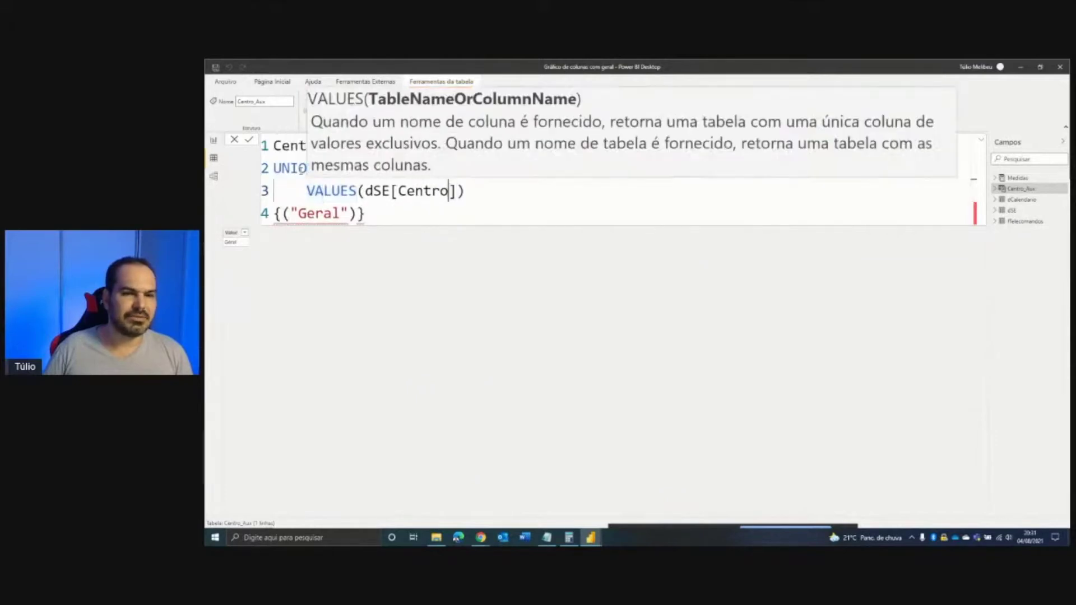
type(",")
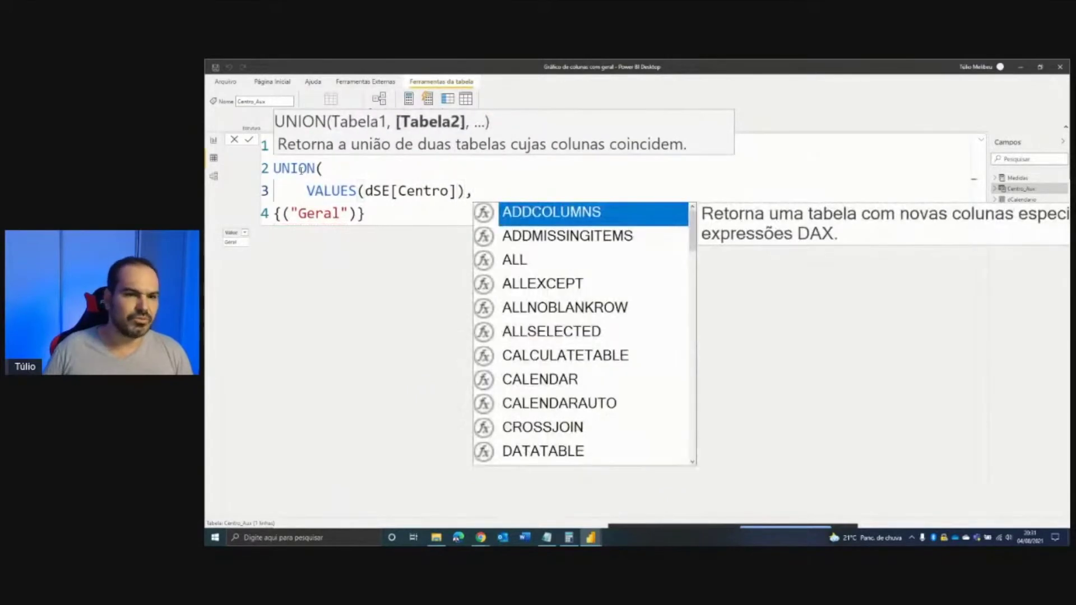
Indent {("Geral")} as the second UNION argument, close the function and apply the Centro_Aux formula
left_click(277, 216)
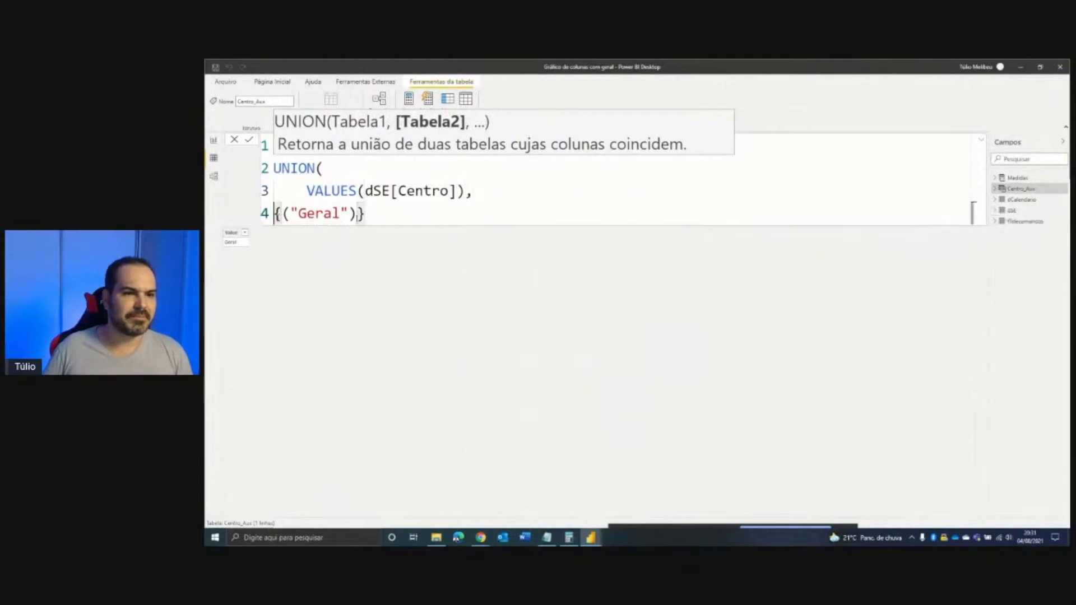
key("Tab")
left_click(412, 217)
key("Return")
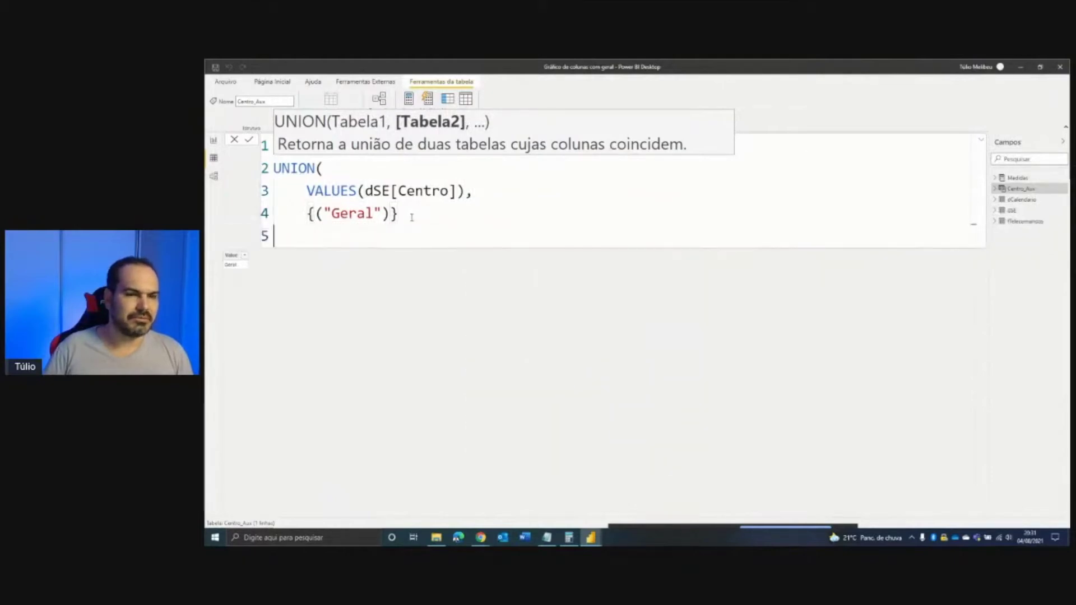
key("BackSpace")
type(")")
key("Return")
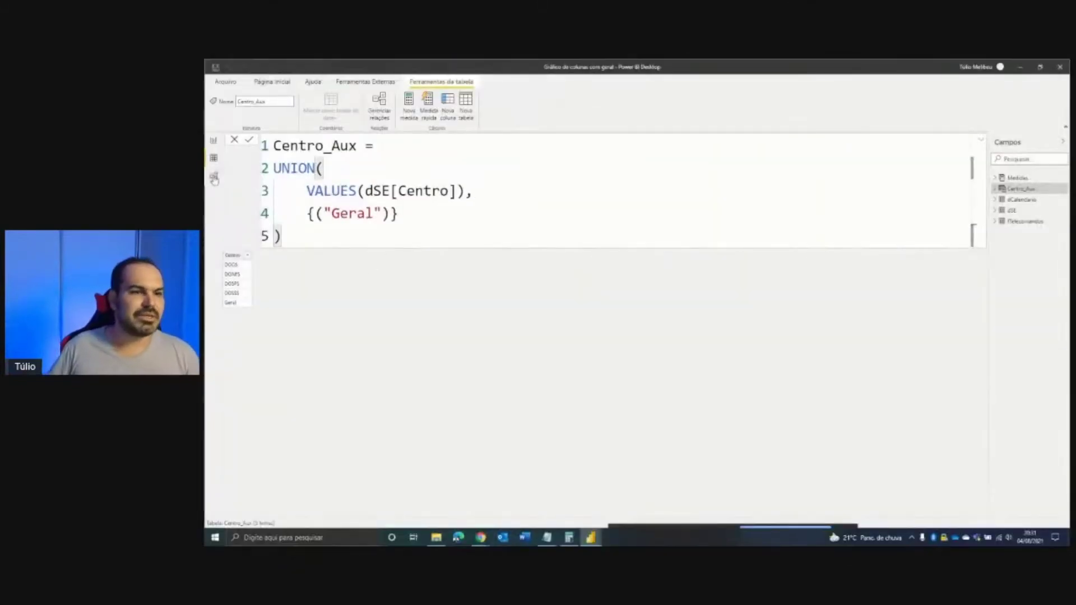
Examine the Centro_Aux table and its Centro column in the model diagram
left_click(213, 177)
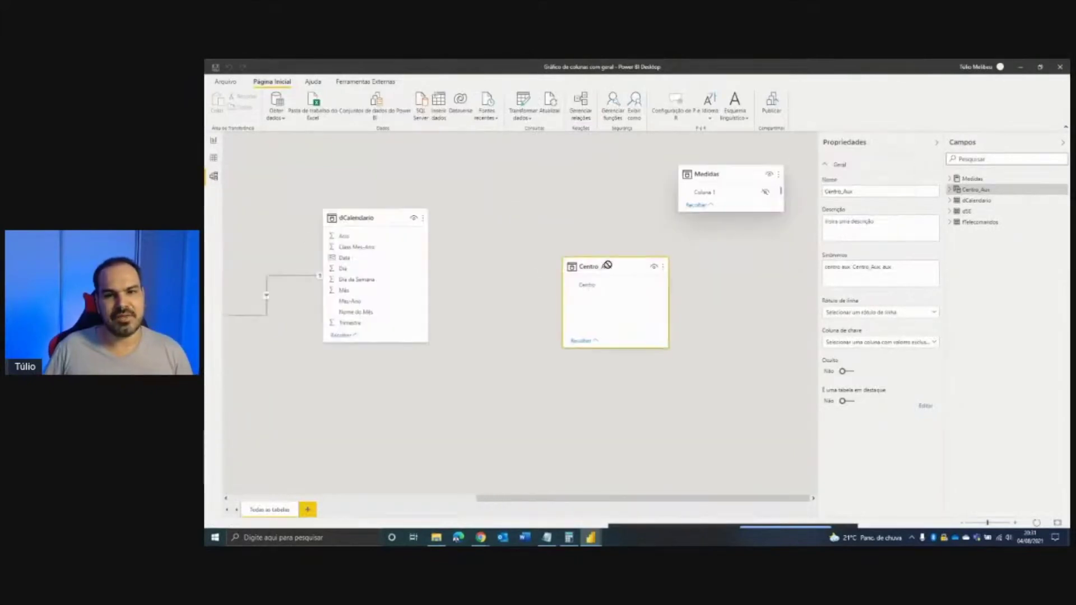
mouse_move(596, 256)
left_mouse_down()
mouse_move(630, 271)
mouse_move(572, 292)
mouse_move(700, 280)
left_mouse_up()
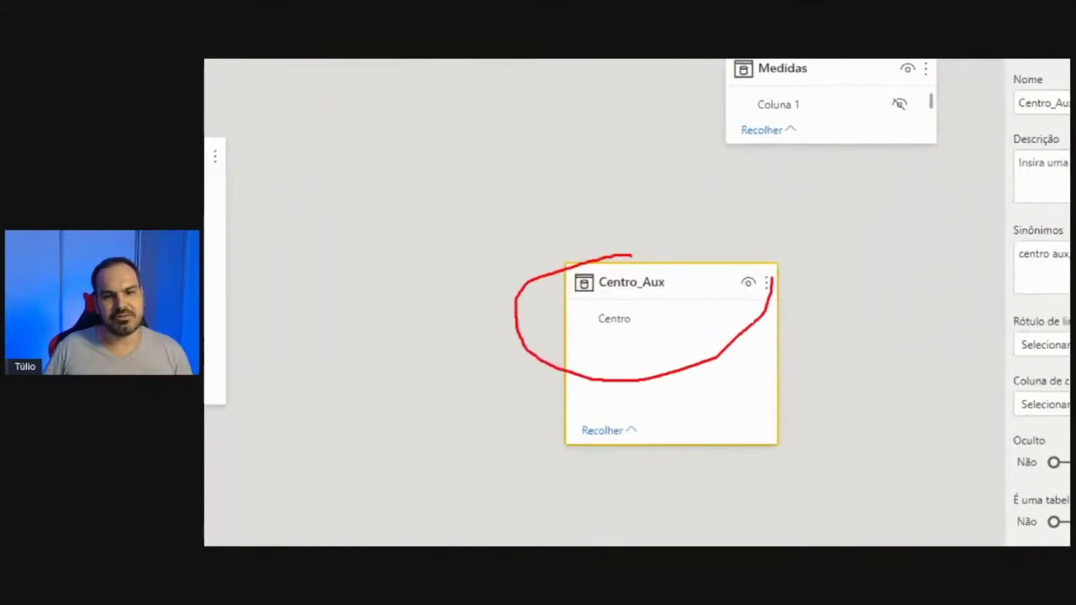
left_click_drag(771, 280, 624, 231)
left_click_drag(588, 300, 642, 330)
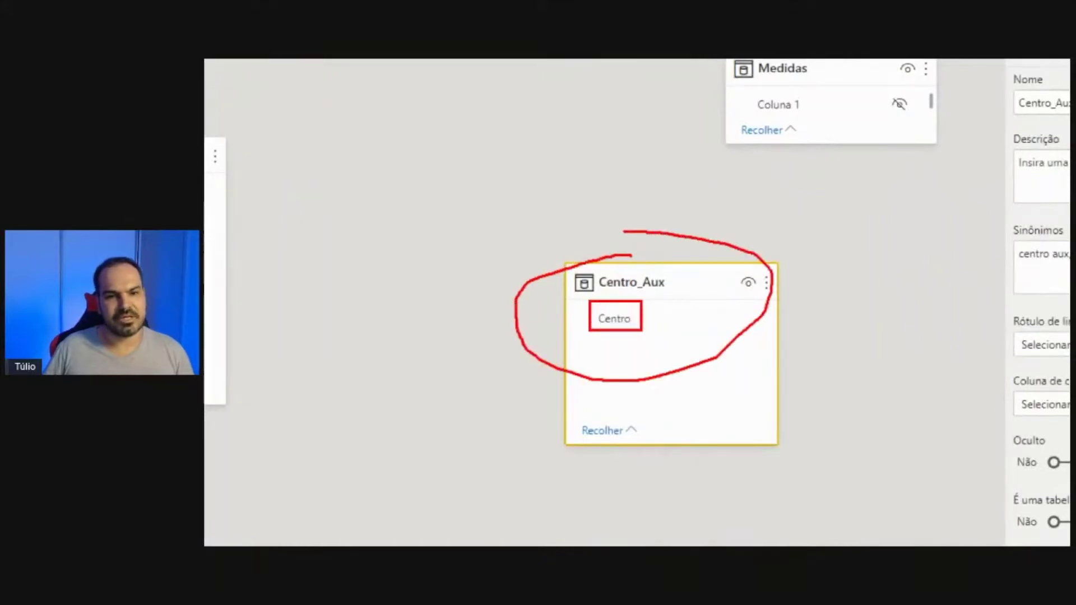
key("Escape")
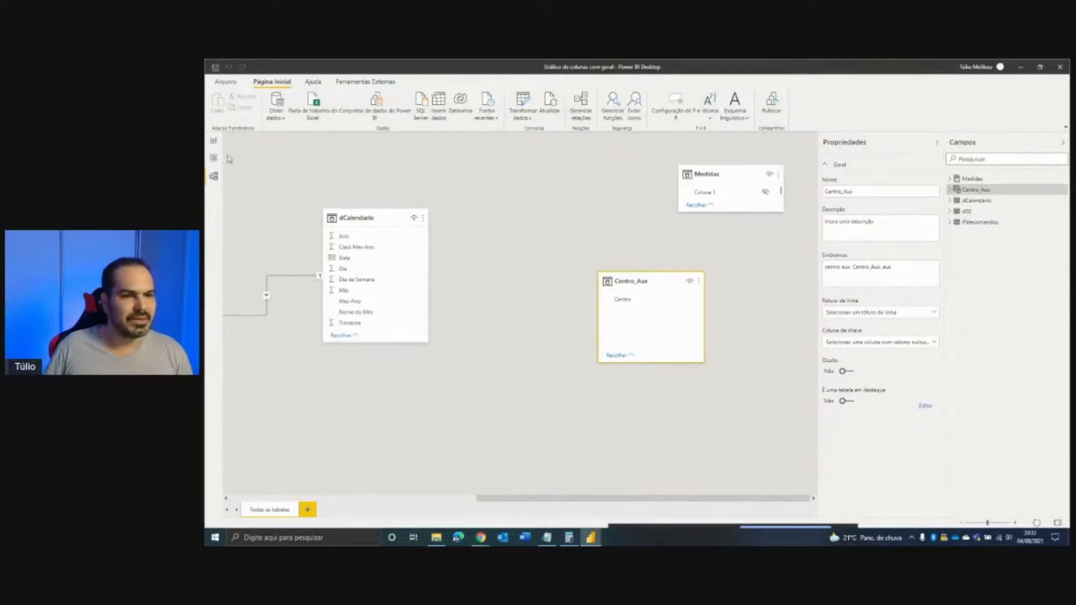
Replace the axis field of the "Indicador por Centro" chart with Centro from the Centro_Aux table
left_click(213, 141)
left_click_drag(439, 312, 444, 303)
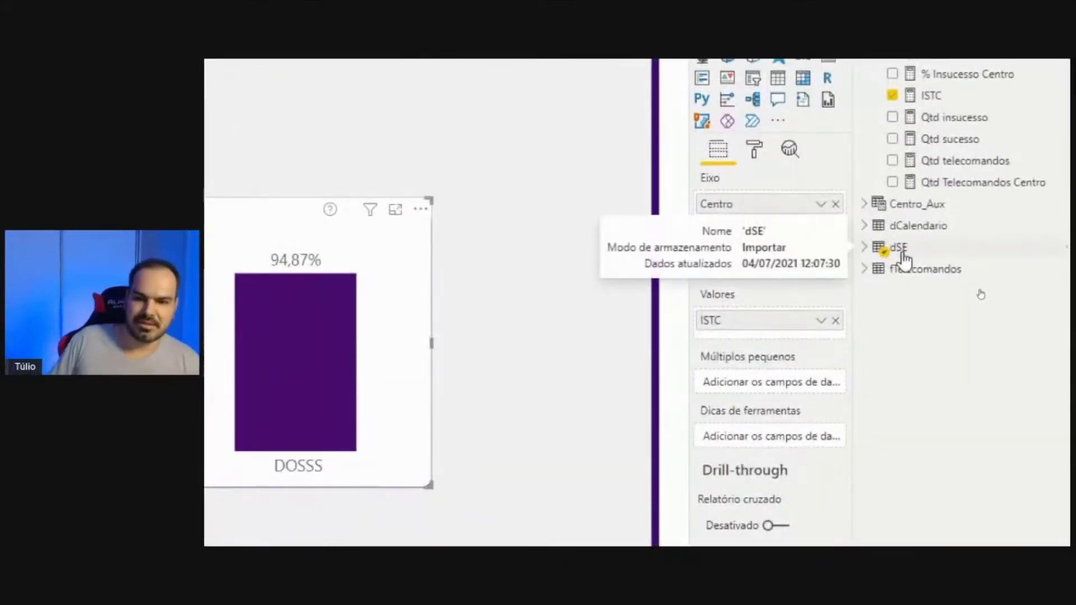
left_click(835, 205)
left_click(864, 204)
left_click_drag(927, 225, 758, 209)
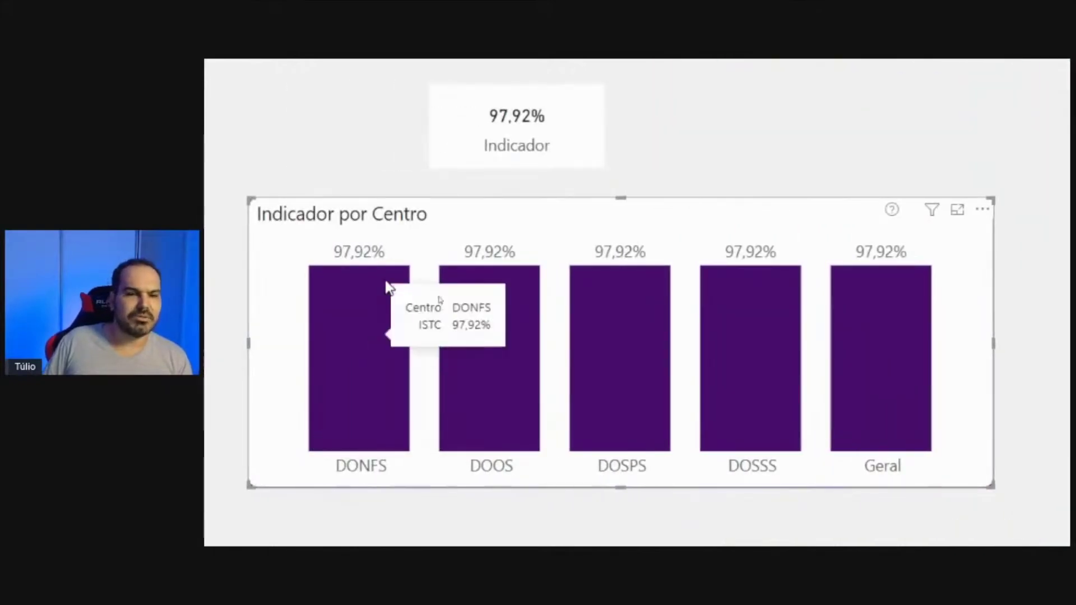
scroll(804, 137, "up", 2)
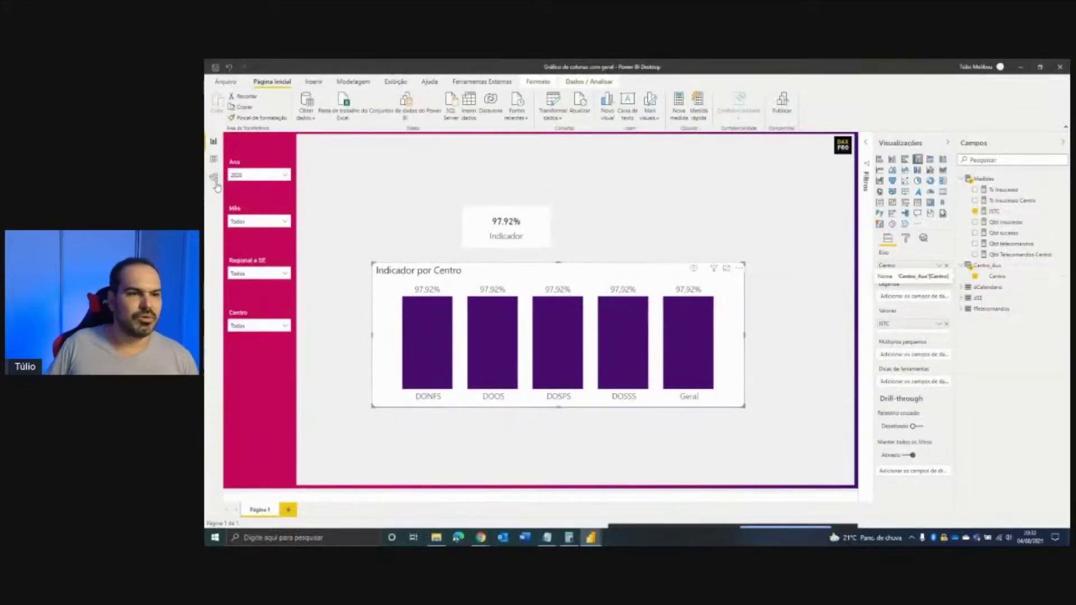
Check in the model diagram how Centro_Aux relates to fTelecomandos and dCalendario
left_click(214, 177)
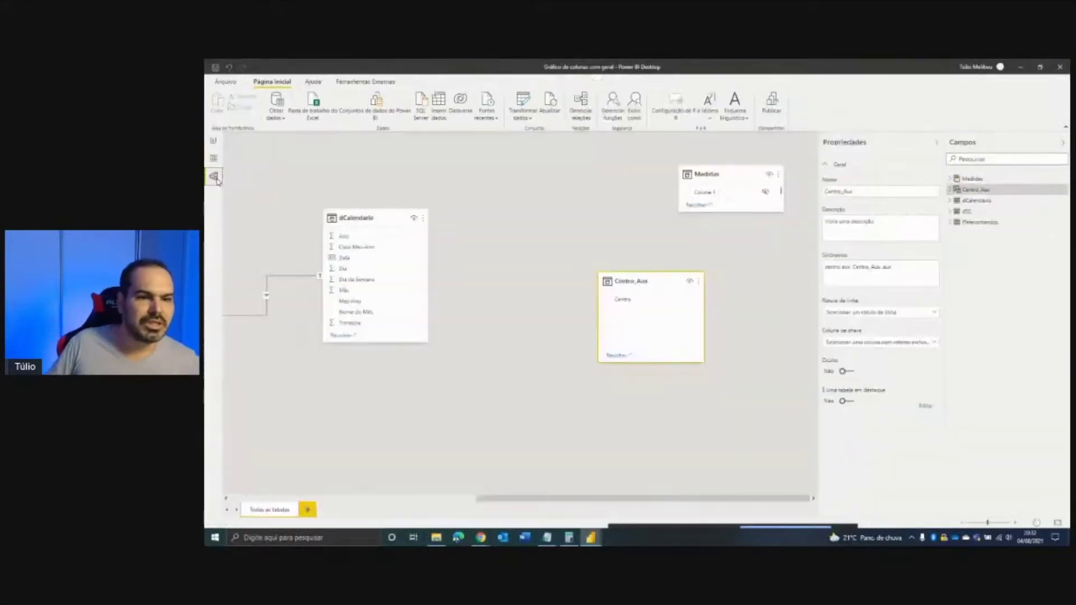
left_click_drag(647, 283, 613, 313)
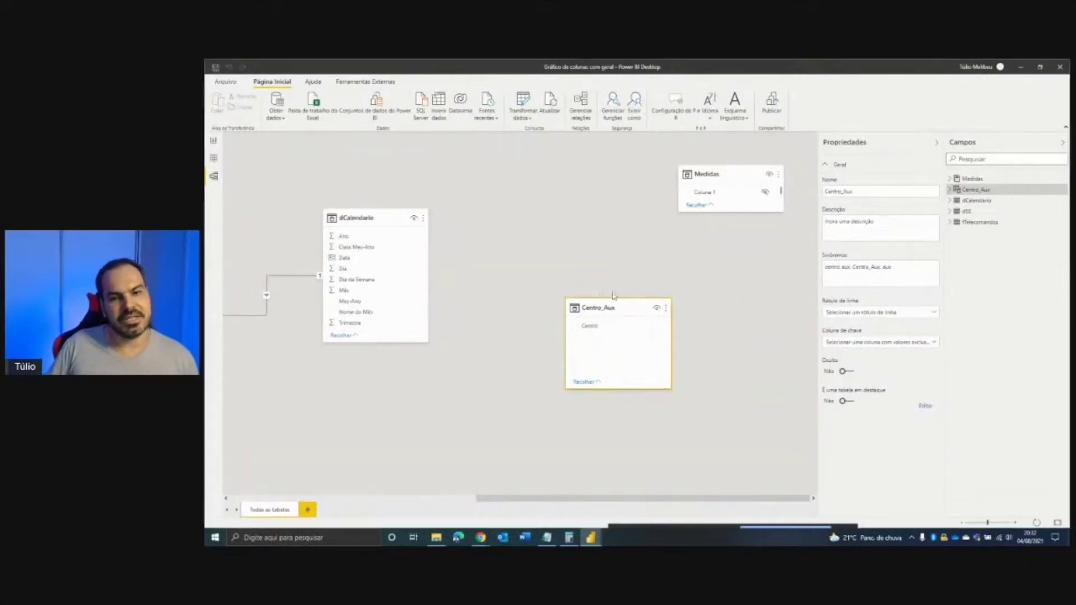
left_click_drag(565, 498, 440, 481)
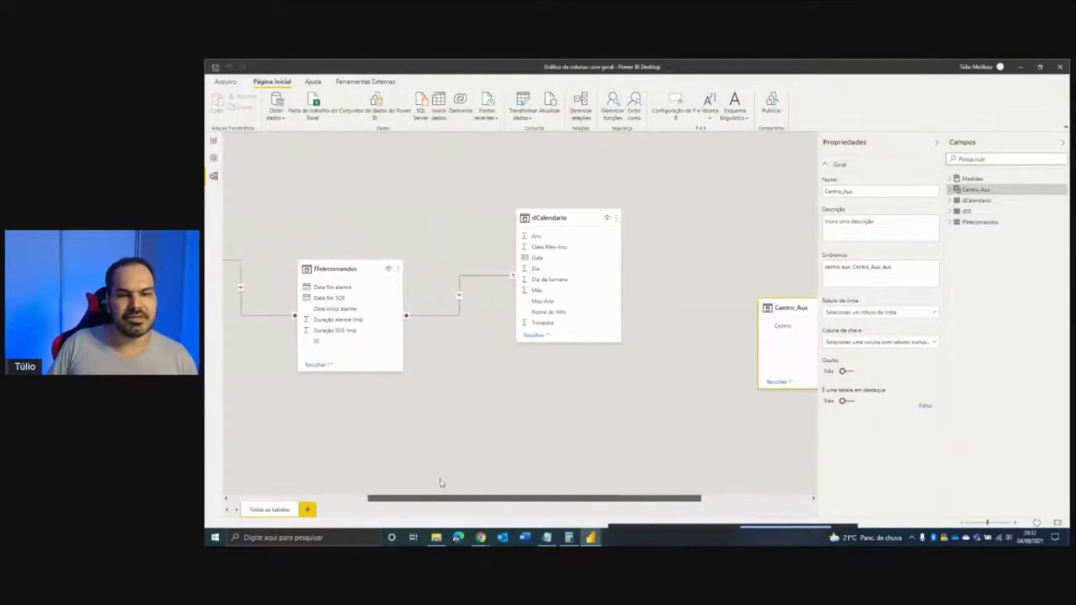
Create a new measure in the Medidas table named "Indicador com Geral" and add a line for its formula
left_click(214, 141)
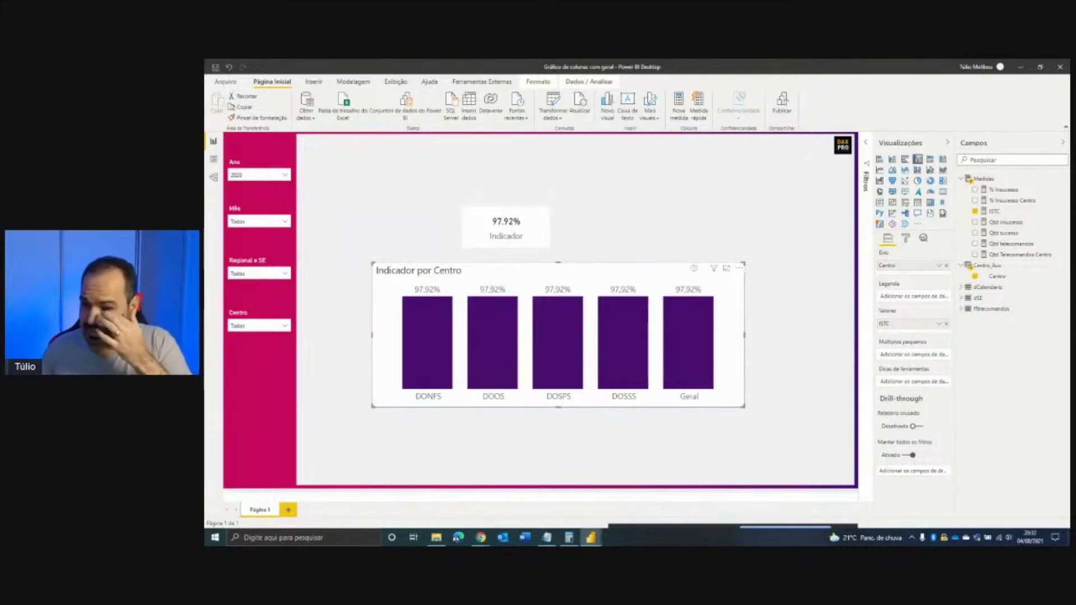
right_click(985, 178)
left_click(997, 186)
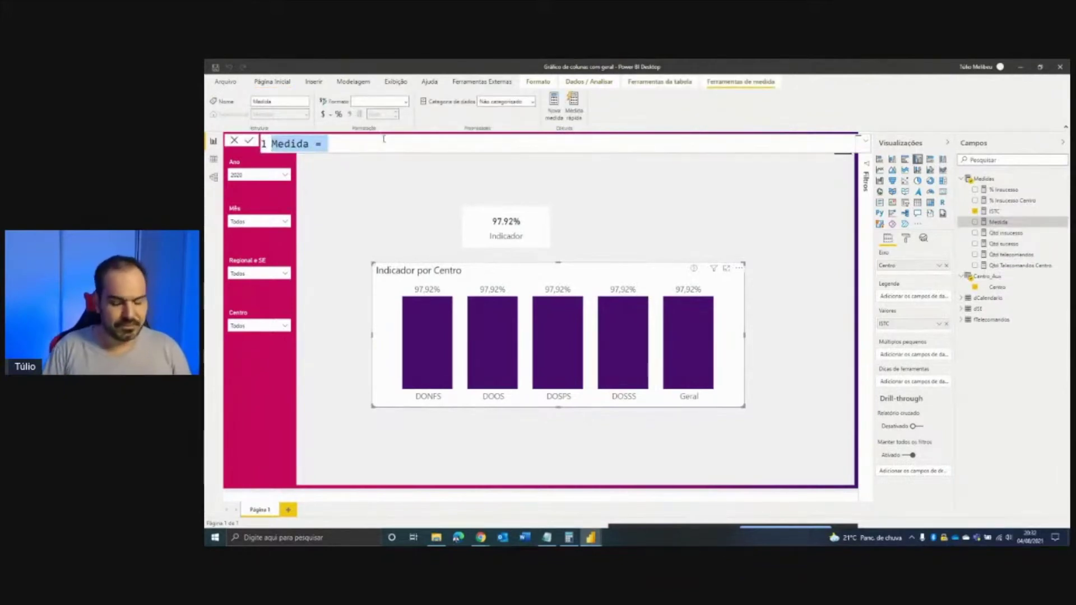
type("Indicador com Geral =")
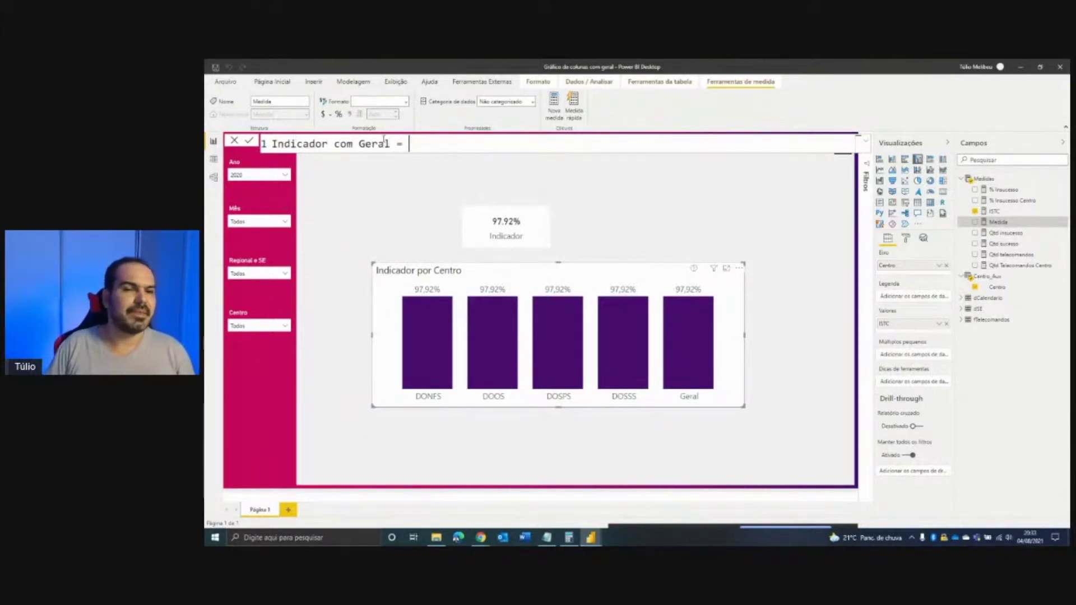
key("shift+Return")
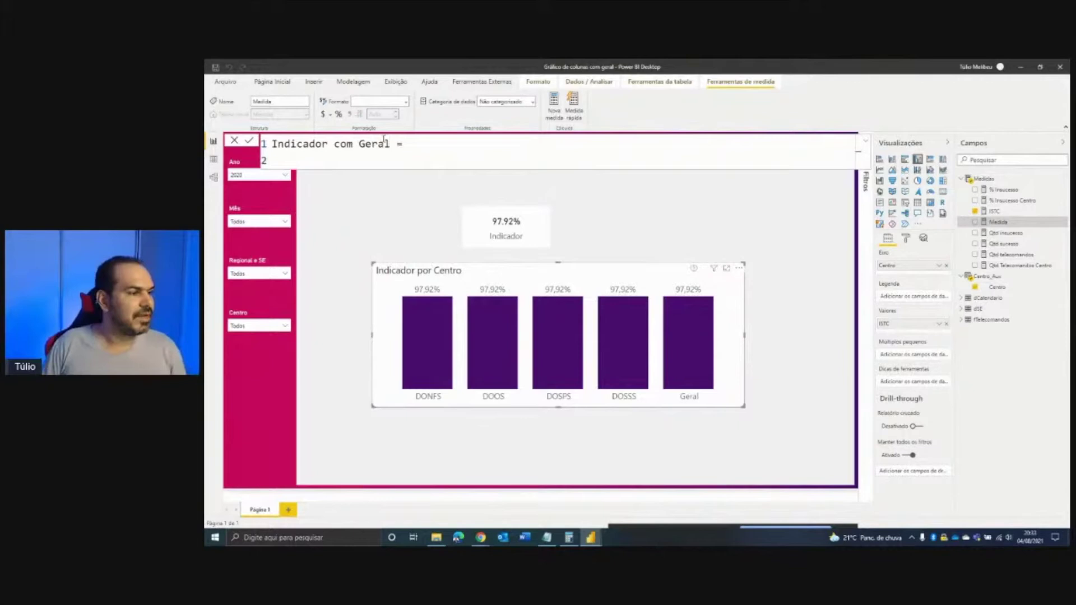
Declare the variable vCentro_contexto in the measure as SELECTEDVALUE(Centro_Aux[Centro])
type("var v")
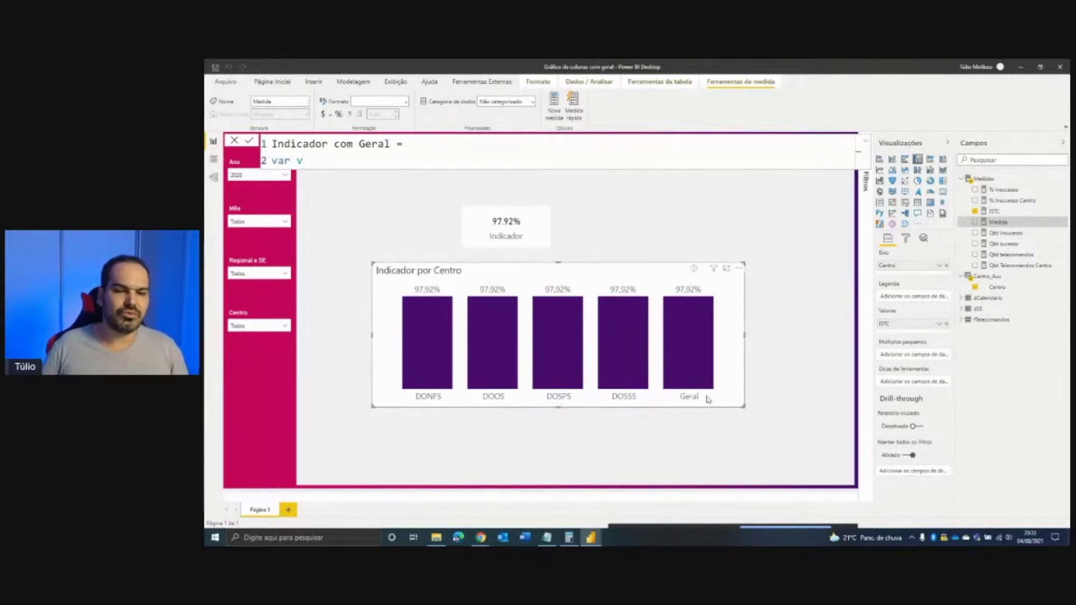
mouse_move(411, 388)
left_mouse_down()
mouse_move(585, 409)
mouse_move(710, 405)
left_mouse_up()
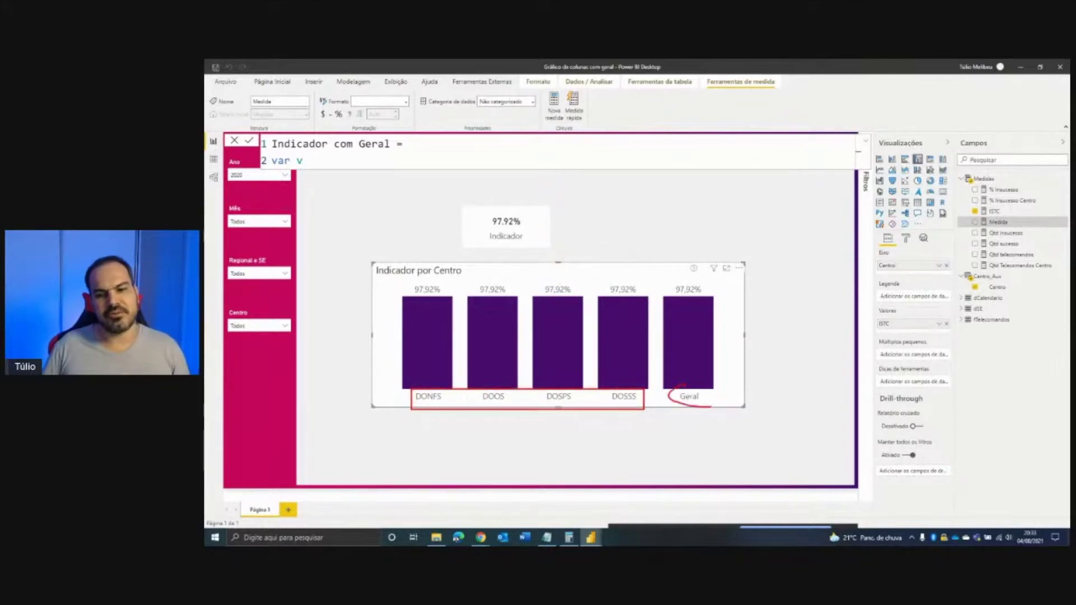
key("Escape")
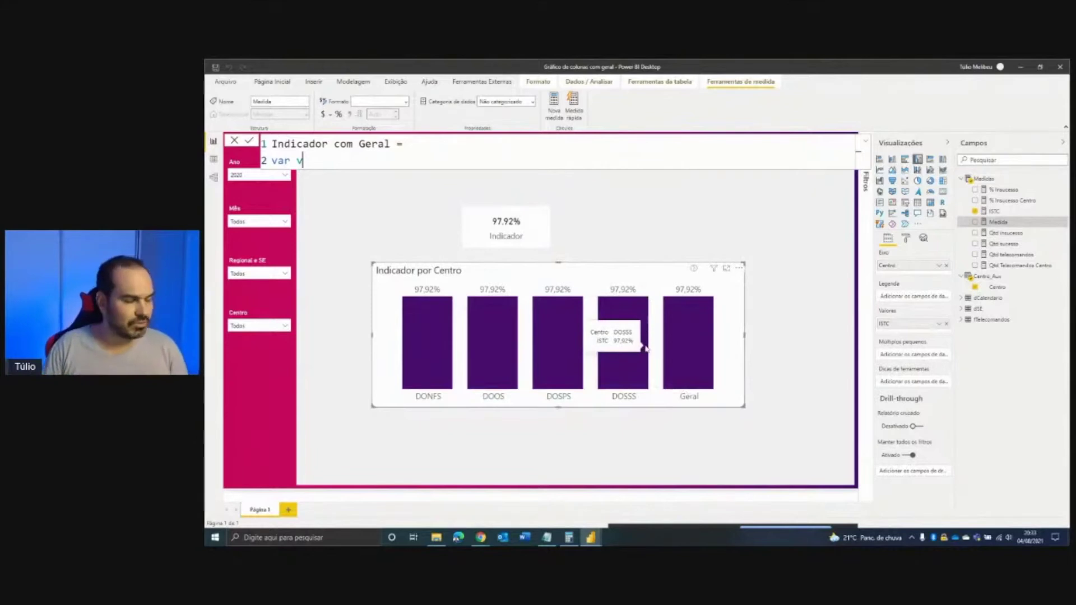
type("Centro_c")
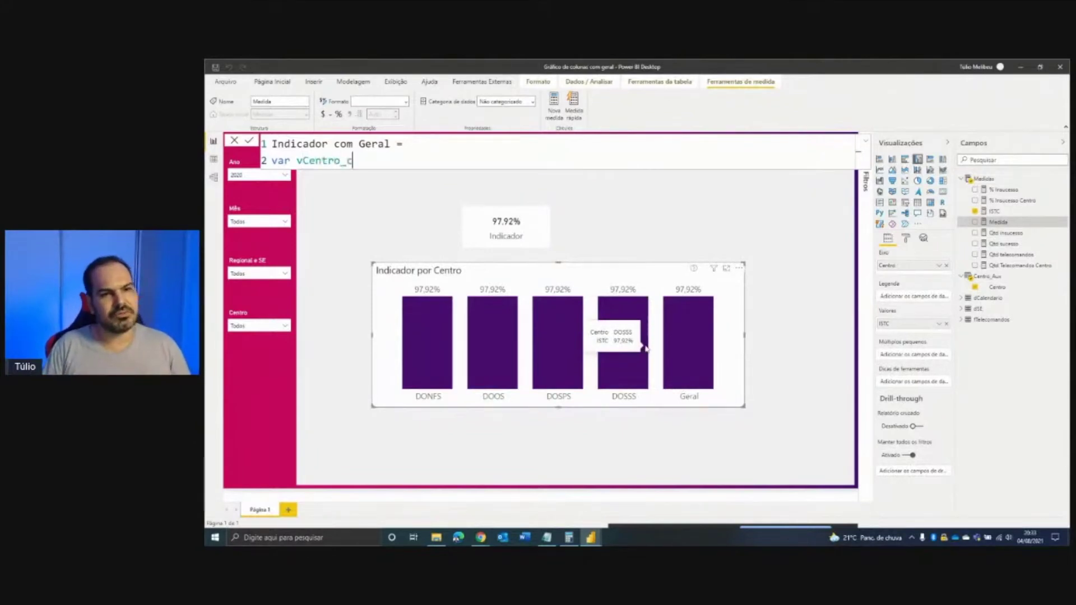
type("ontexto = selec")
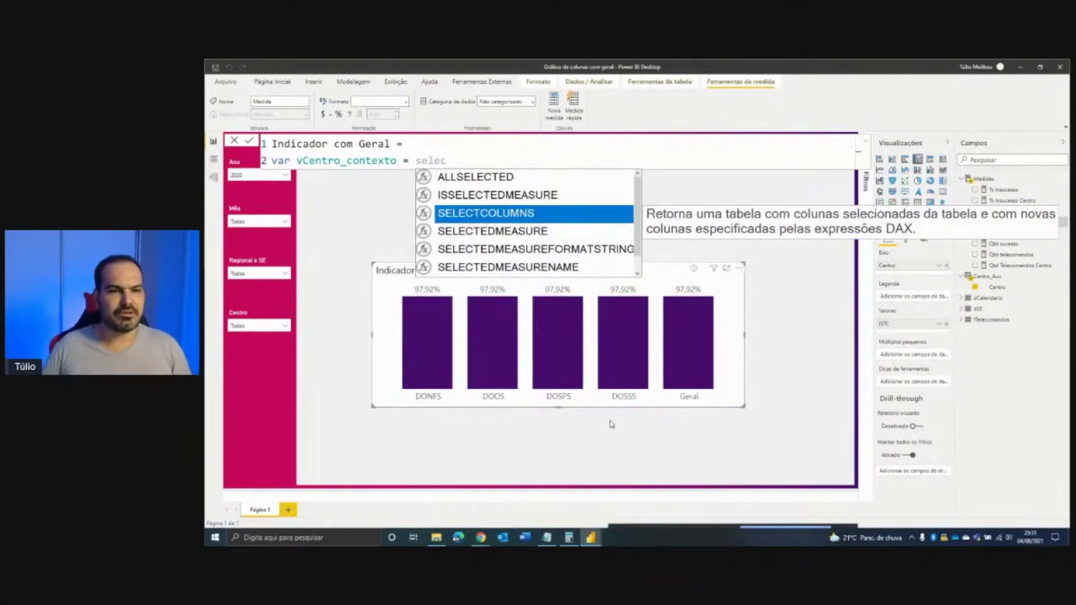
key("Down")
key("Down")
key("Down")
key("Down")
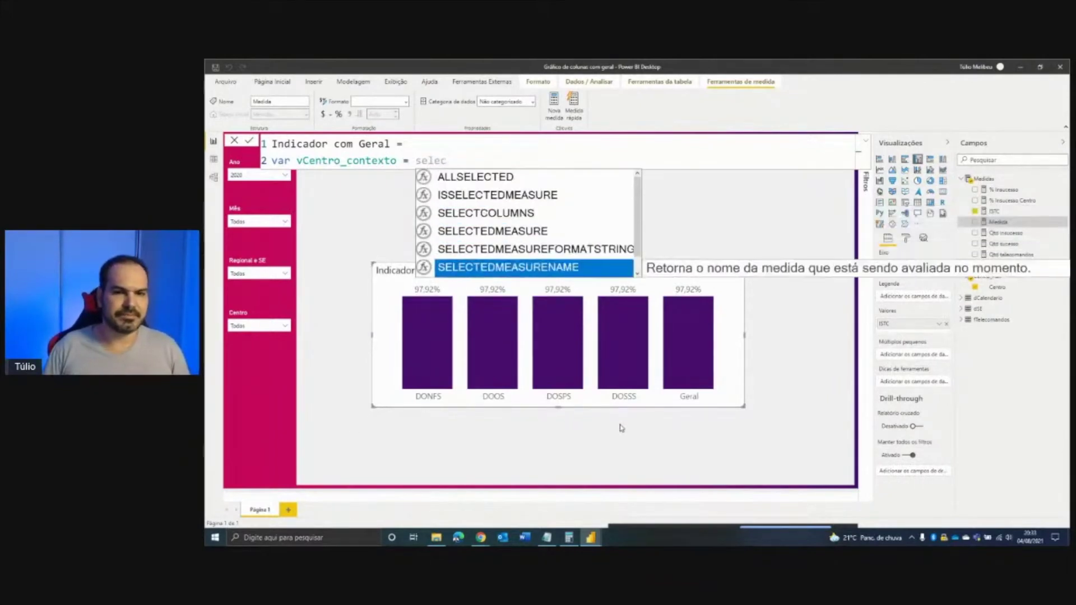
key("Tab")
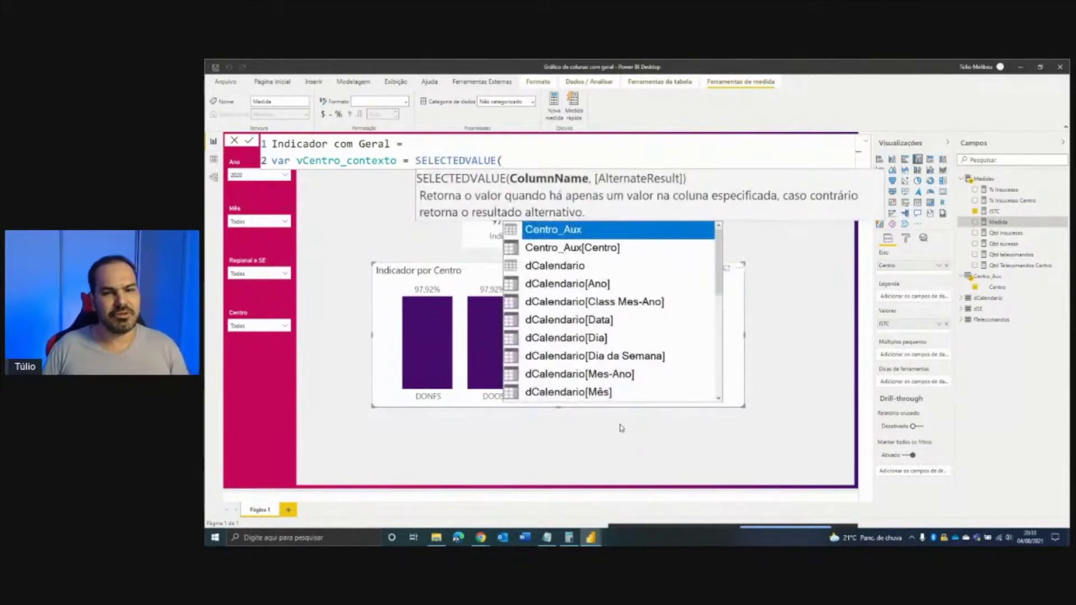
key("Down")
key("Tab")
type(")")
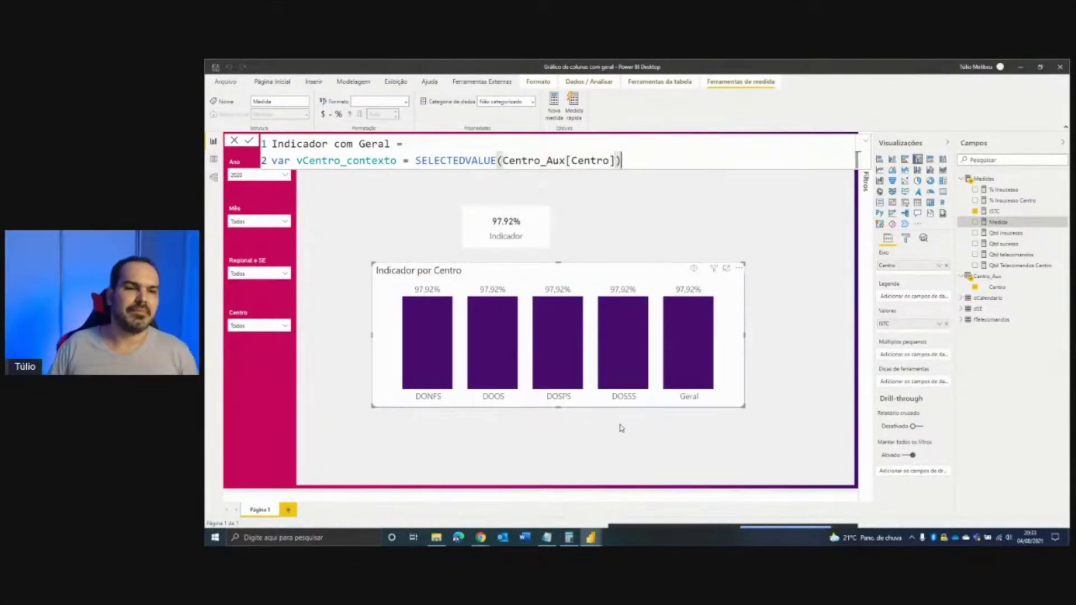
On a new line, declare the variable vIndicador_por_centro with a CALCULATE over the [ISTC] measure, ready for a filter argument
key("shift+Return")
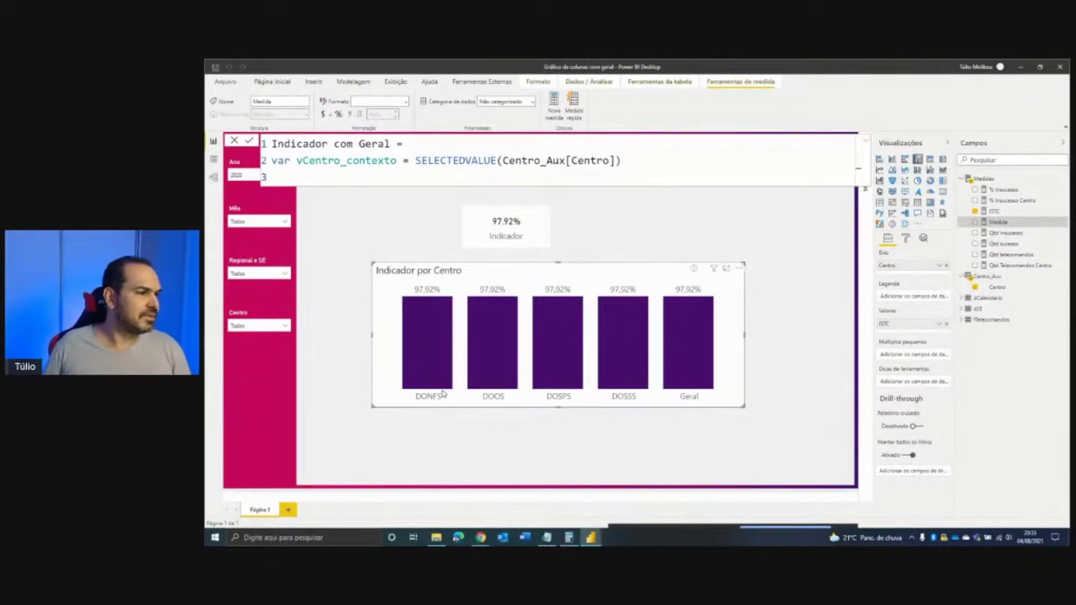
type("var ")
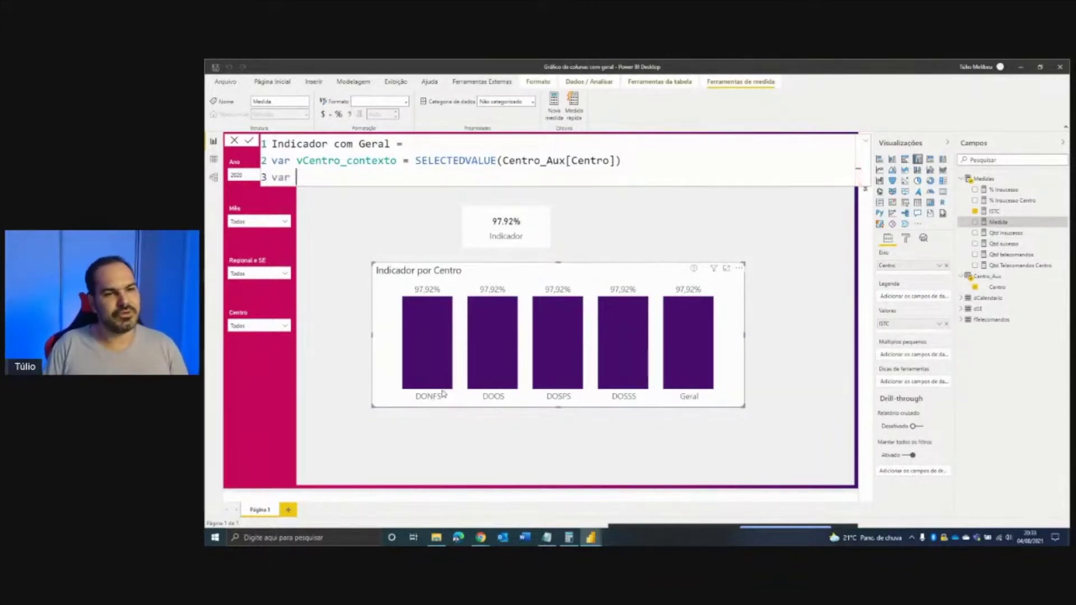
type("vIndic")
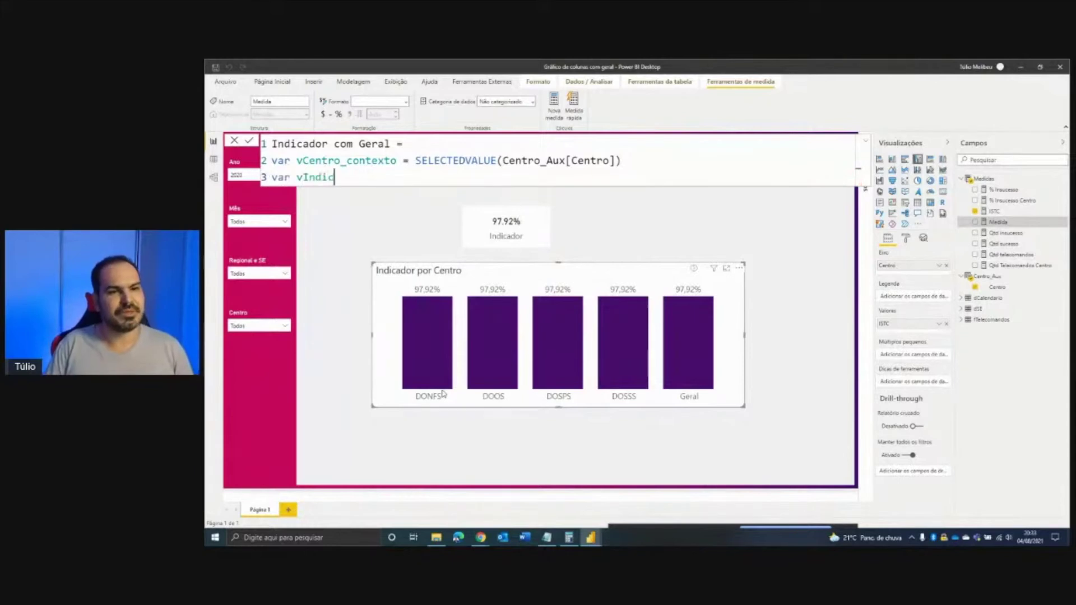
type("ador_por_centro =")
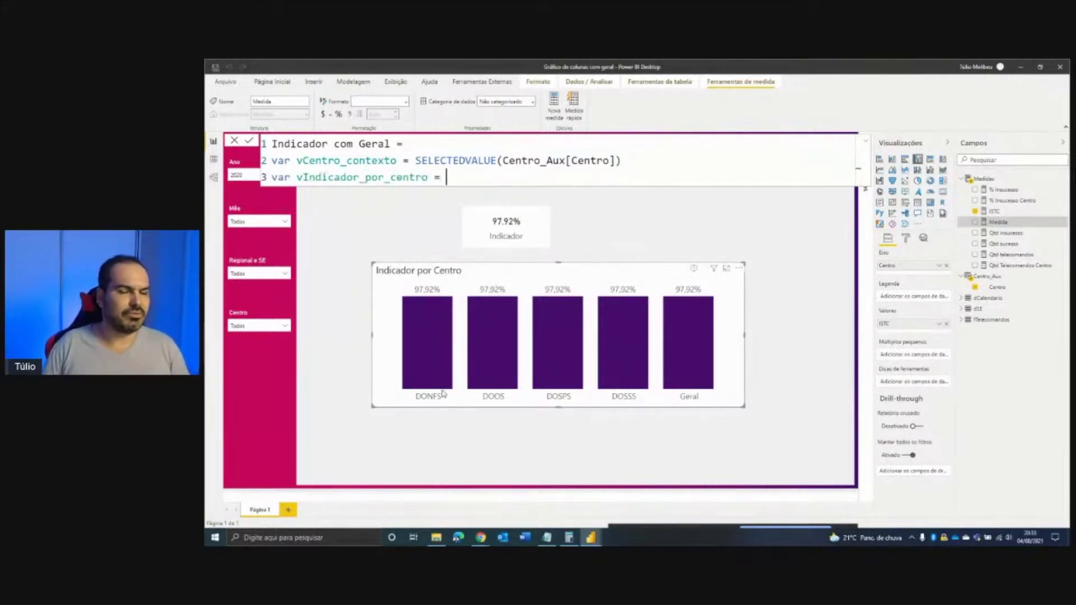
key("shift+Return")
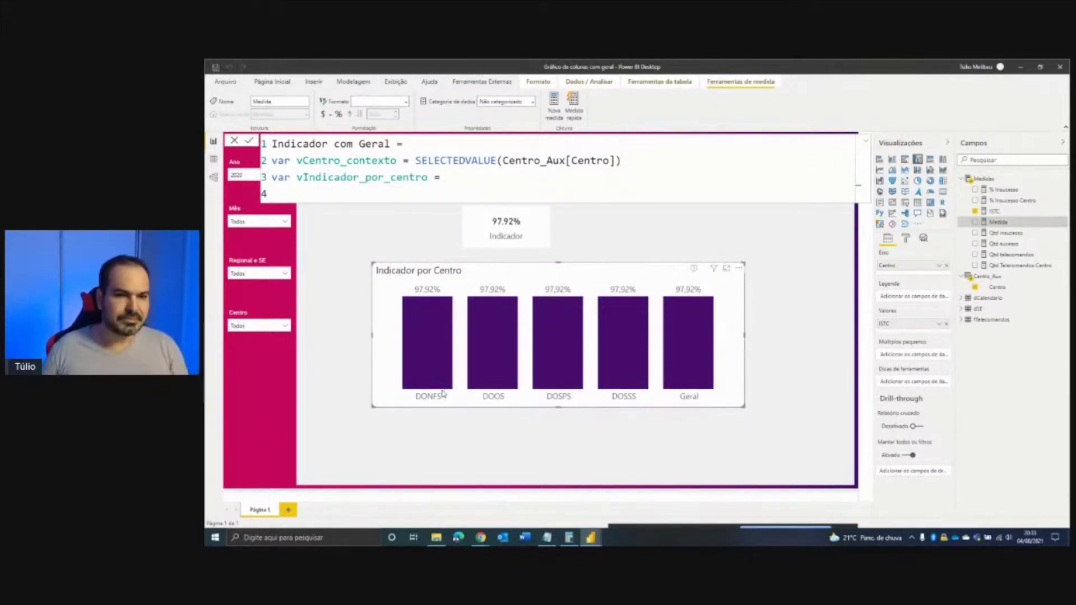
type("CALCU")
key("Tab")
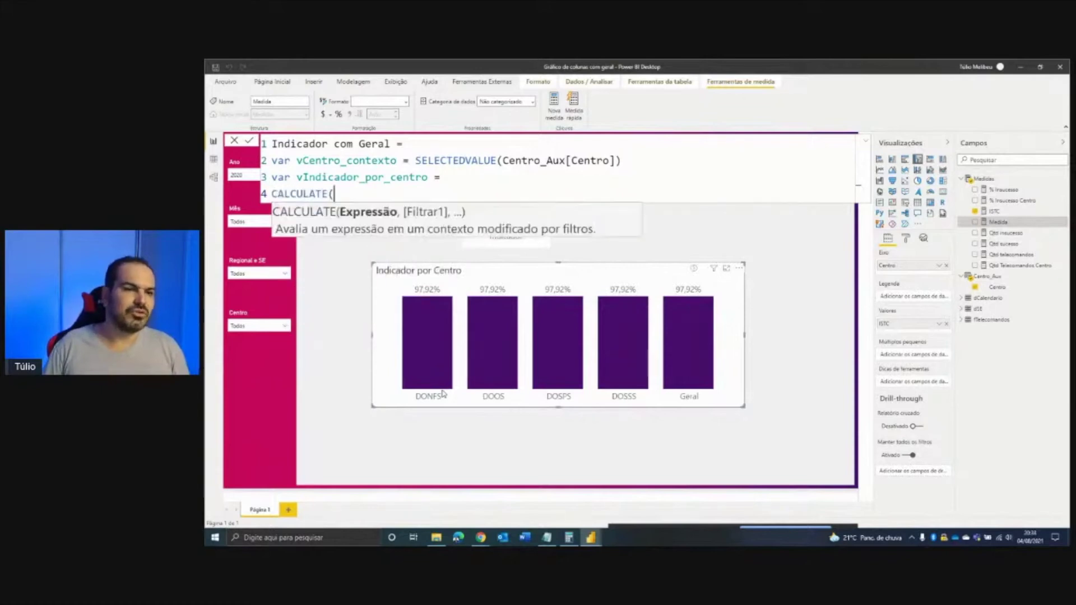
key("shift+Return")
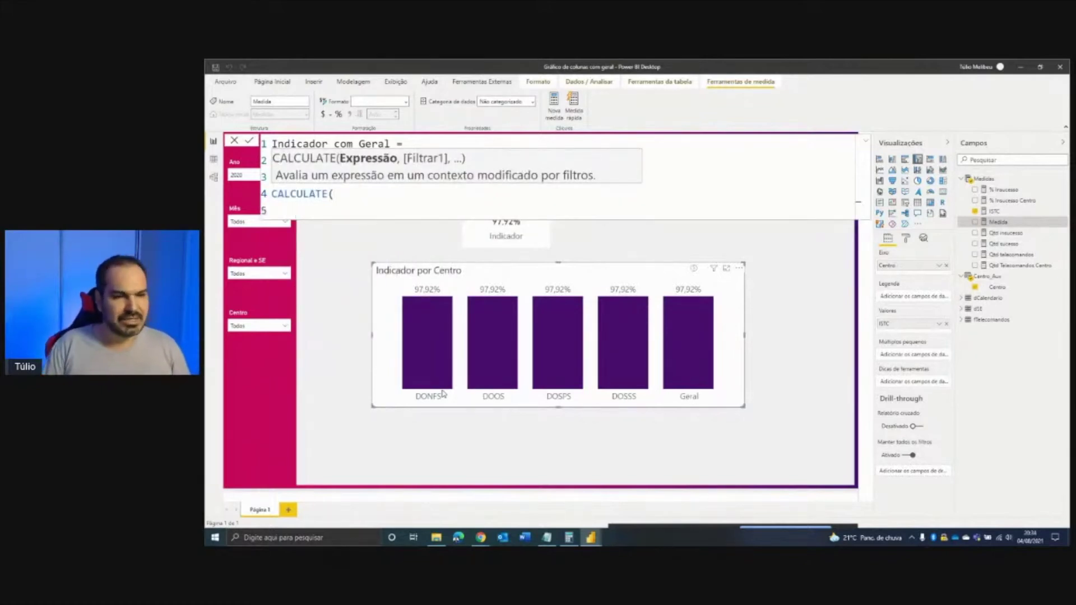
type("IST")
key("Tab")
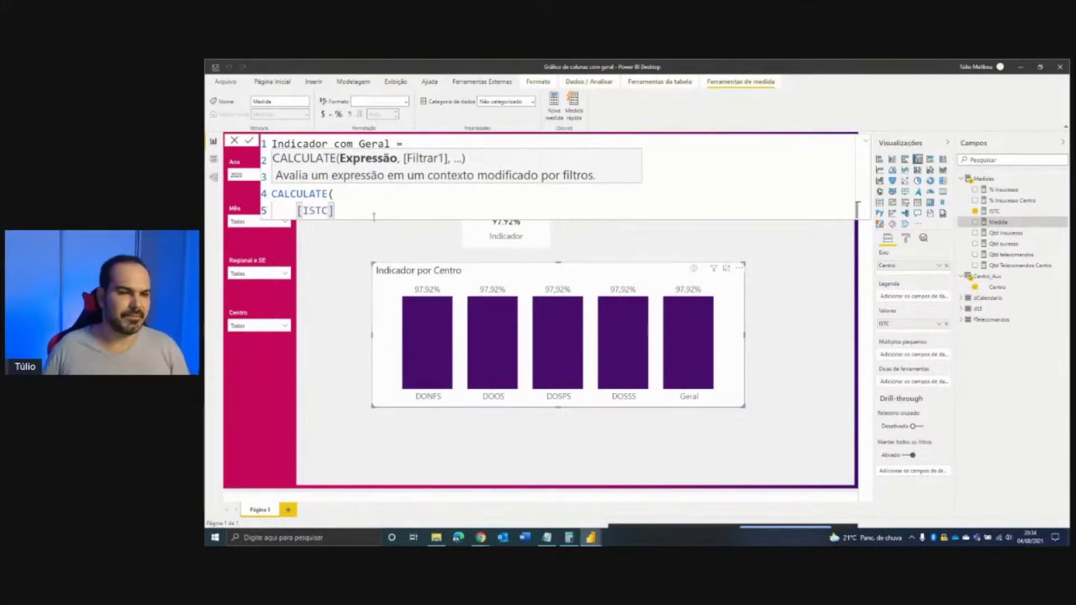
type(",")
key("shift+Return")
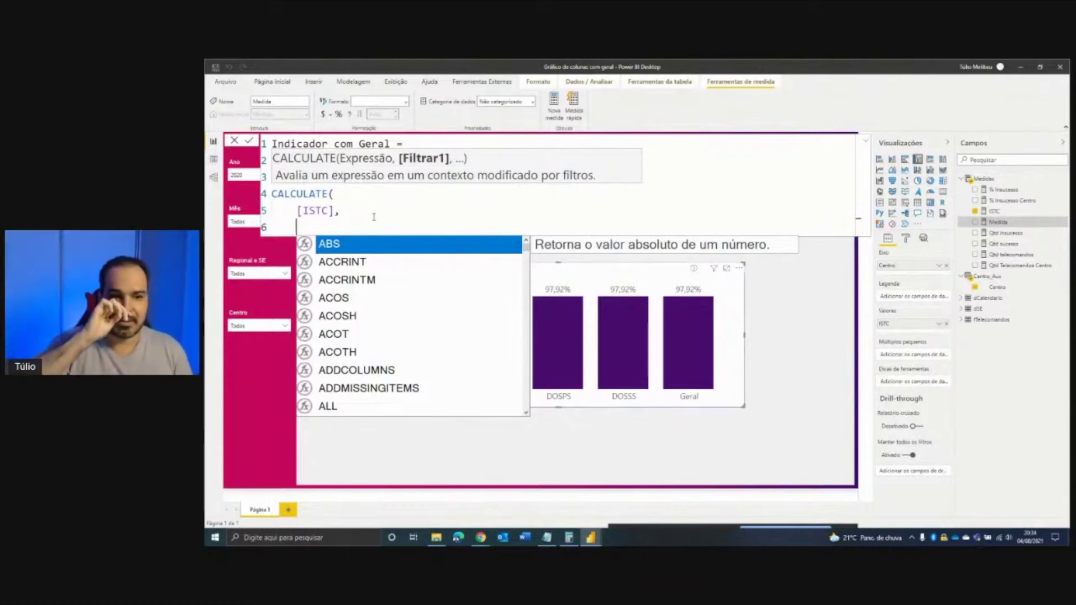
Add a TREATAS filter with VALUES(Centro_Aux[Centro]) as its first argument, close both functions and commit the incomplete measure
type("tre")
key("Tab")
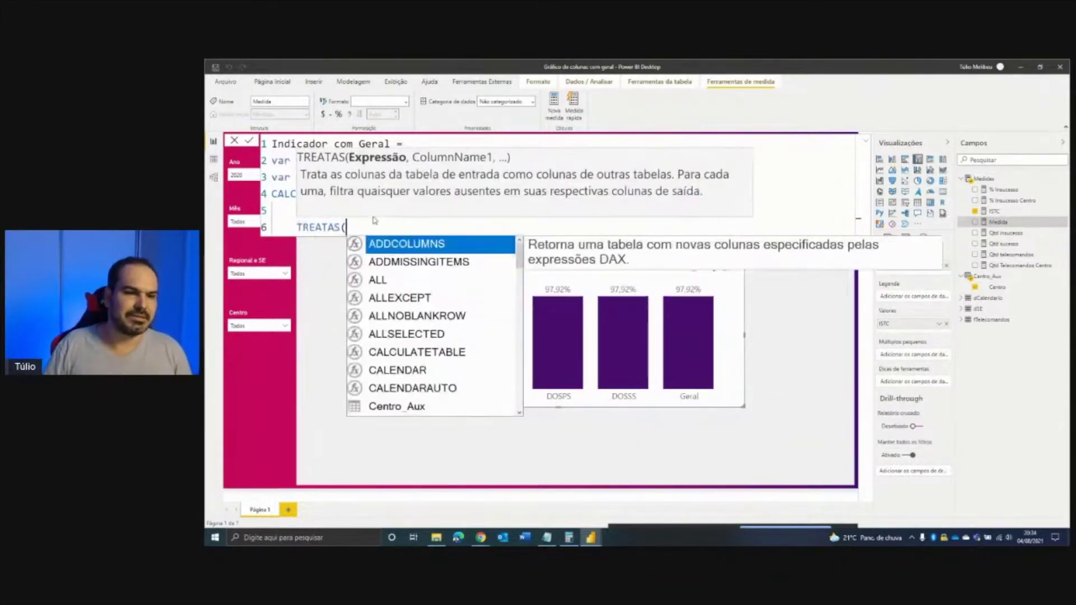
key("shift+Return")
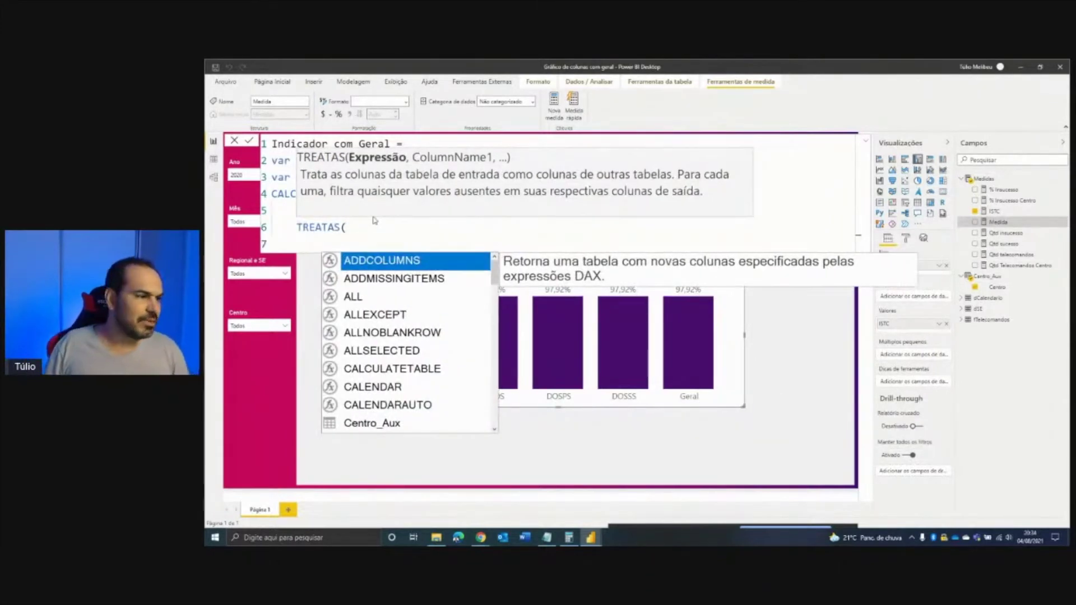
type("values")
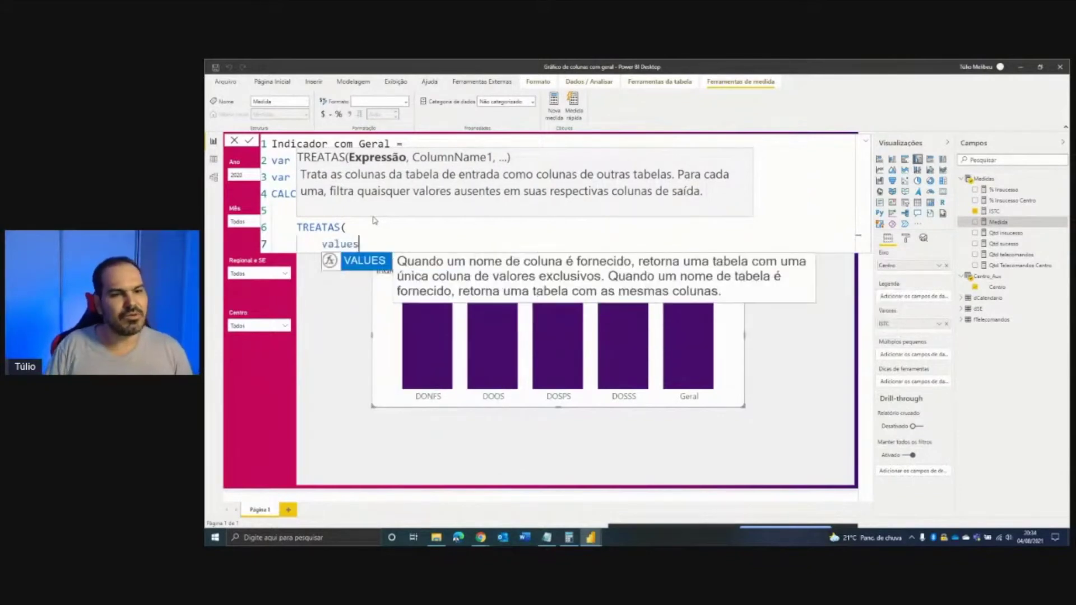
key("Tab")
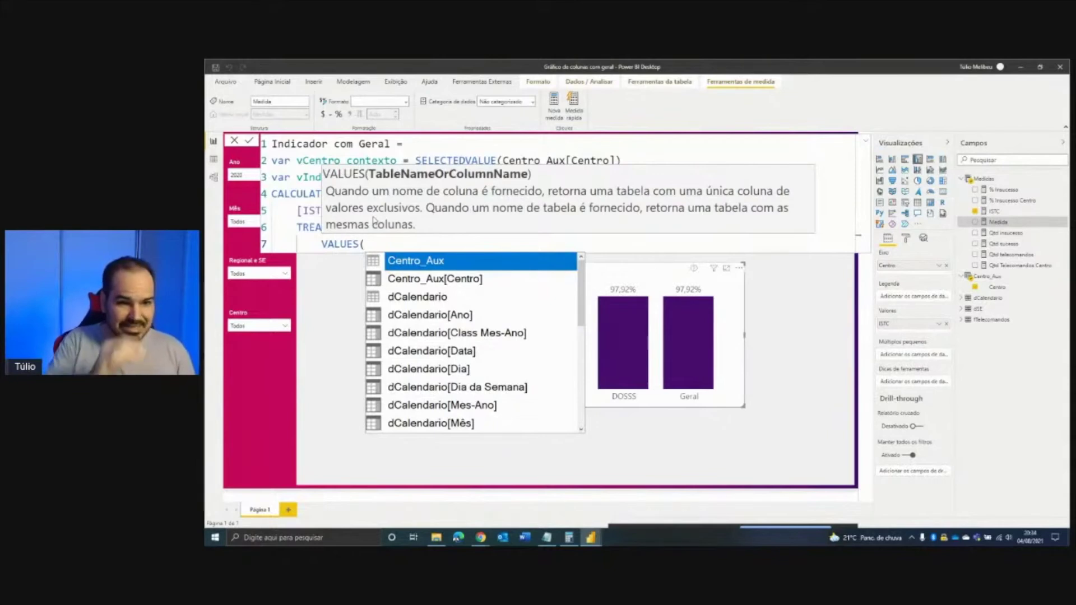
key("Down")
key("Tab")
type(")")
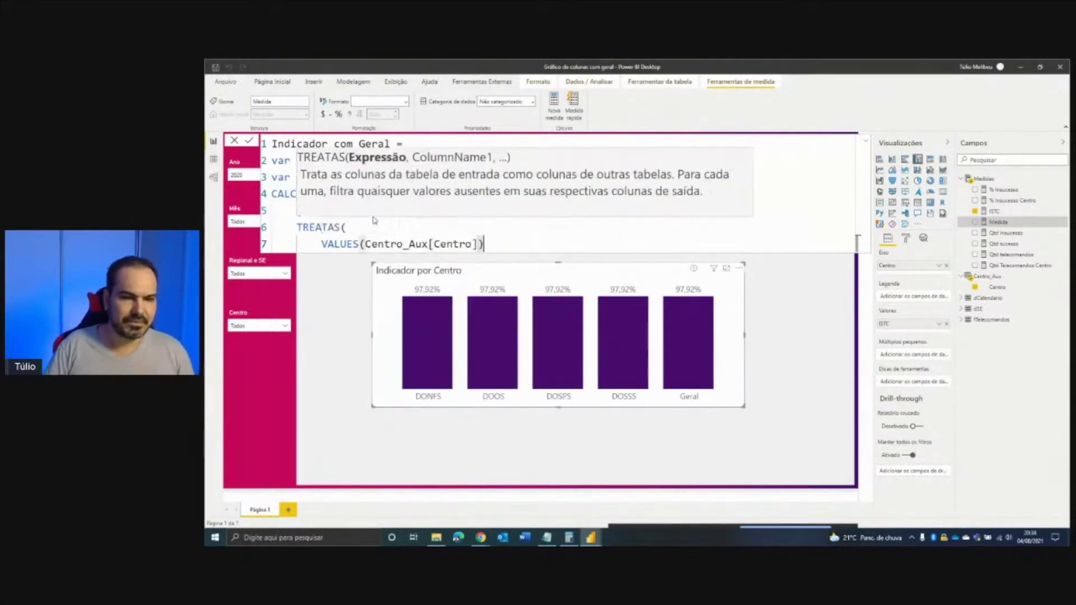
type(",")
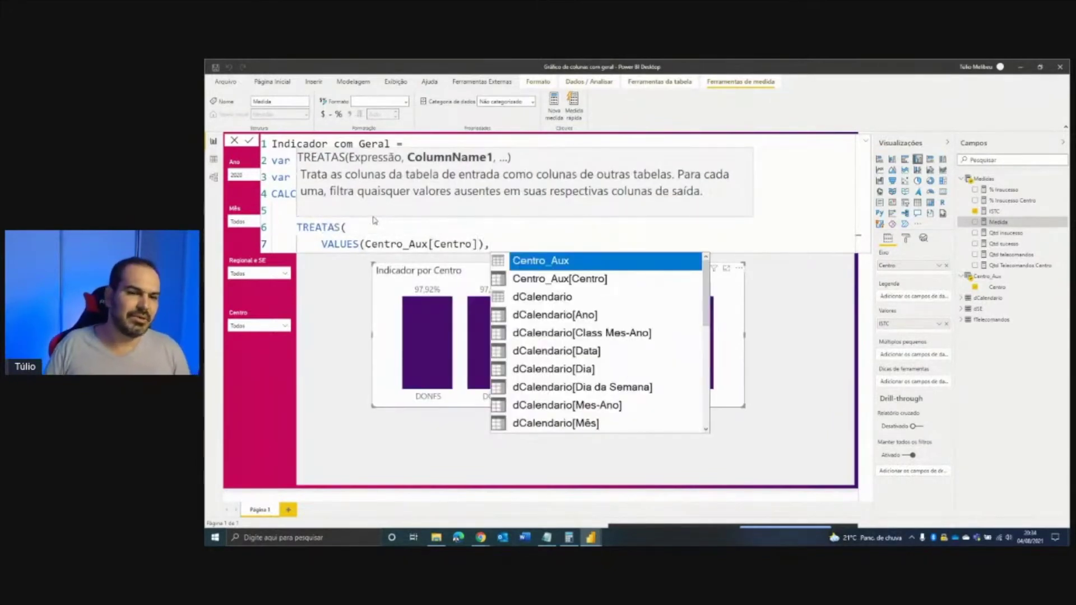
key("shift+Return")
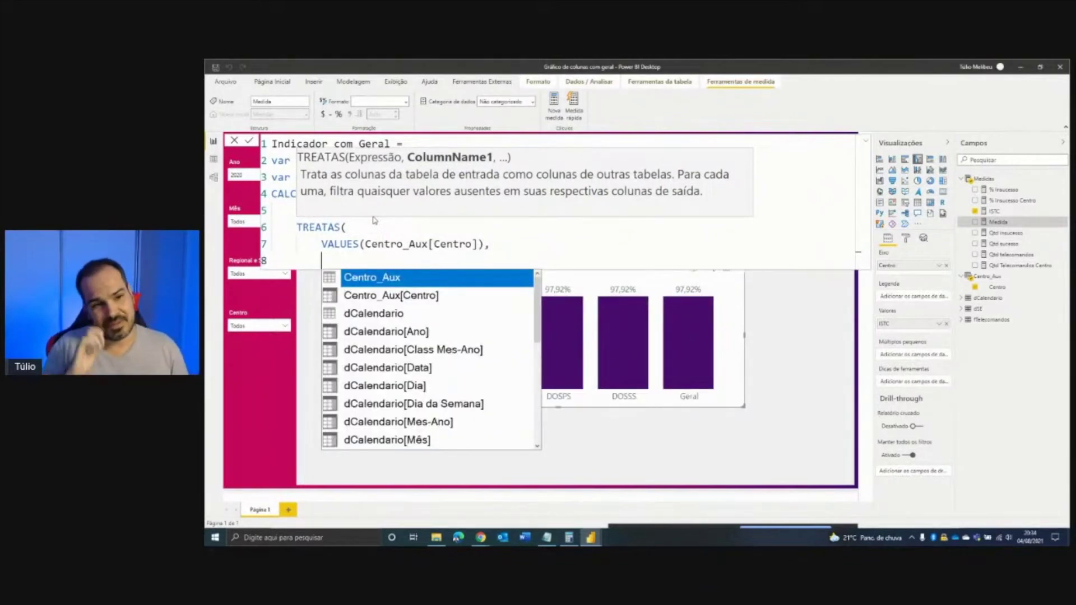
type("))")
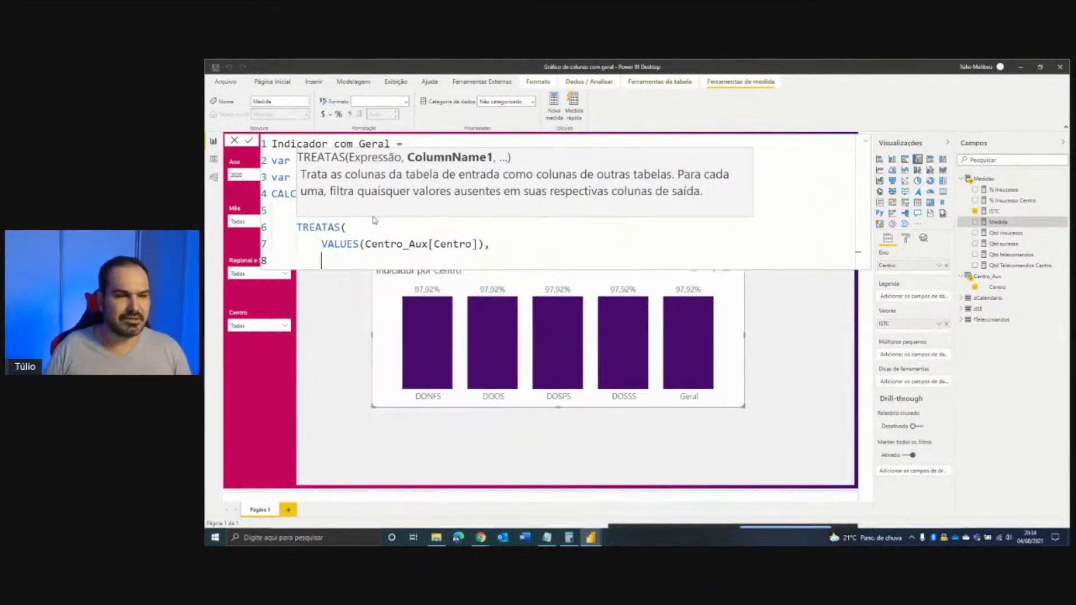
key("Return")
In the model diagram, move the Centro_Aux table to the space below dSE and fTelecomandos
left_click(213, 178)
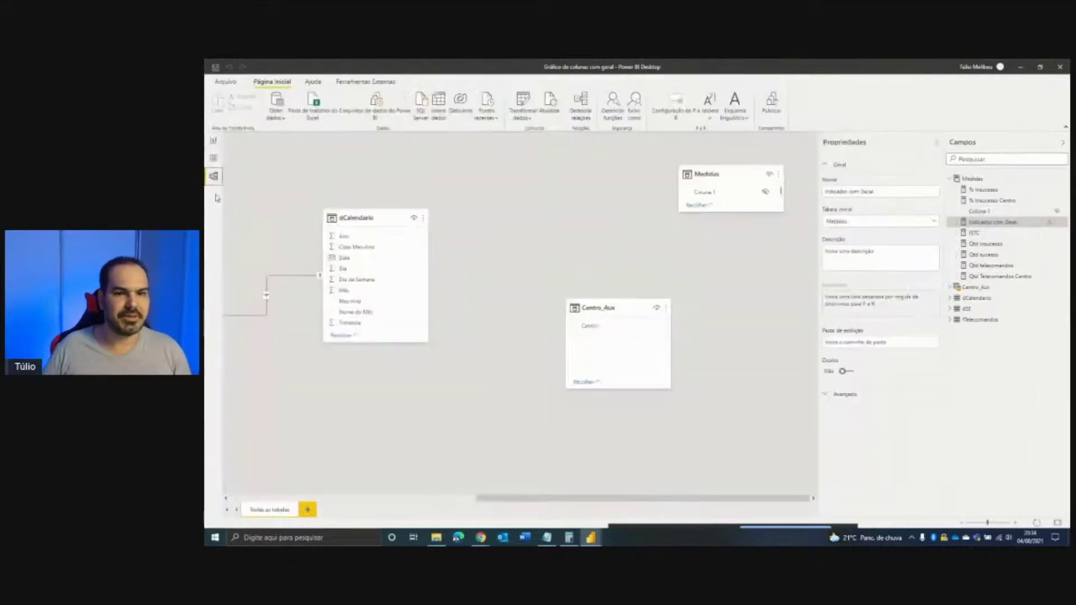
left_click_drag(596, 309, 463, 384)
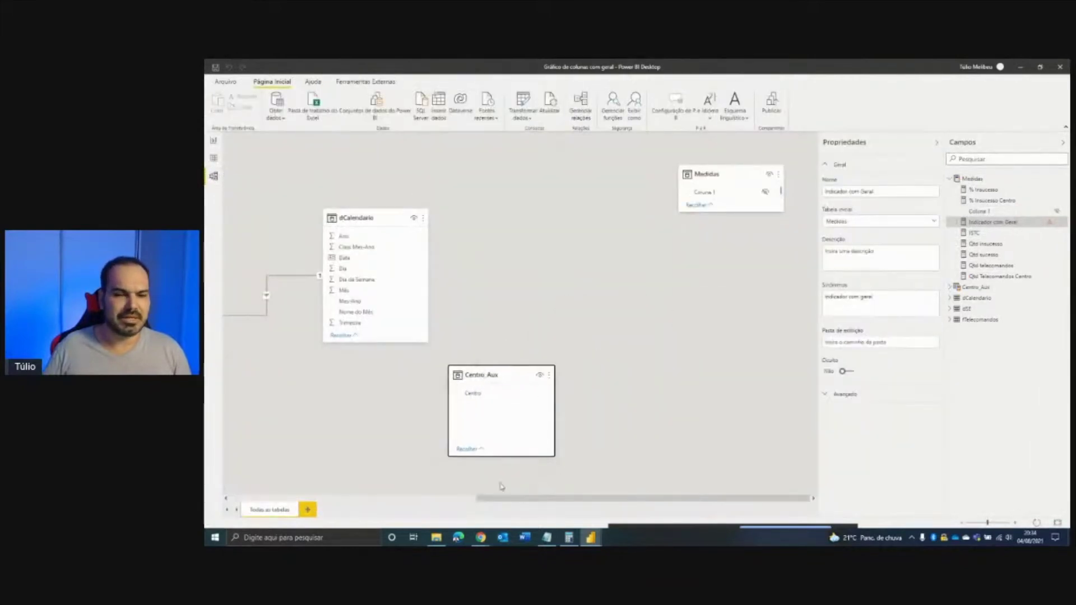
left_click_drag(502, 498, 318, 477)
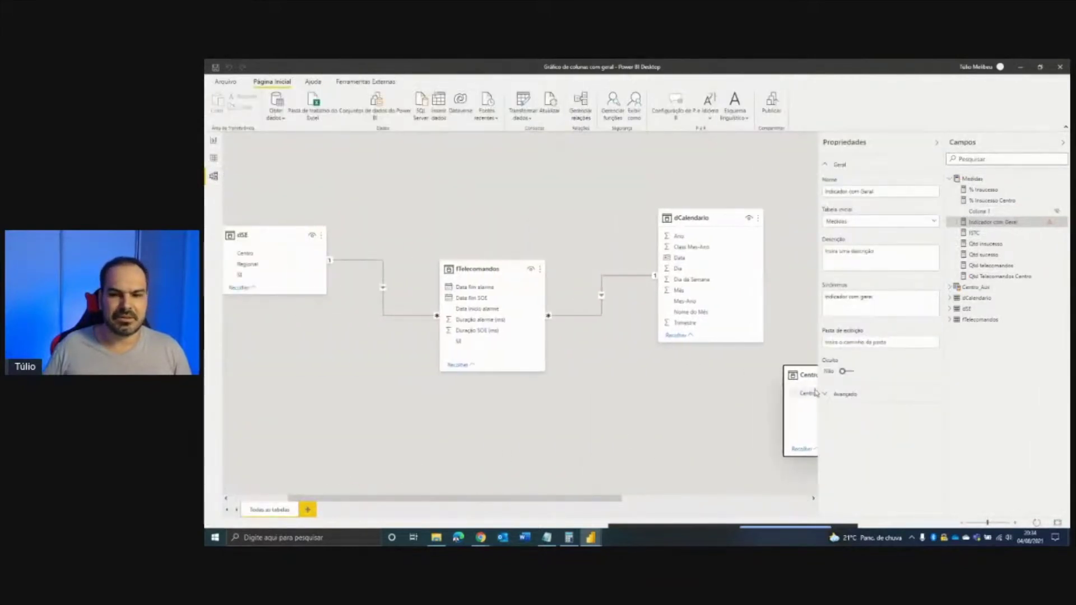
mouse_move(796, 376)
left_mouse_down()
mouse_move(491, 396)
mouse_move(320, 377)
mouse_move(420, 375)
left_mouse_up()
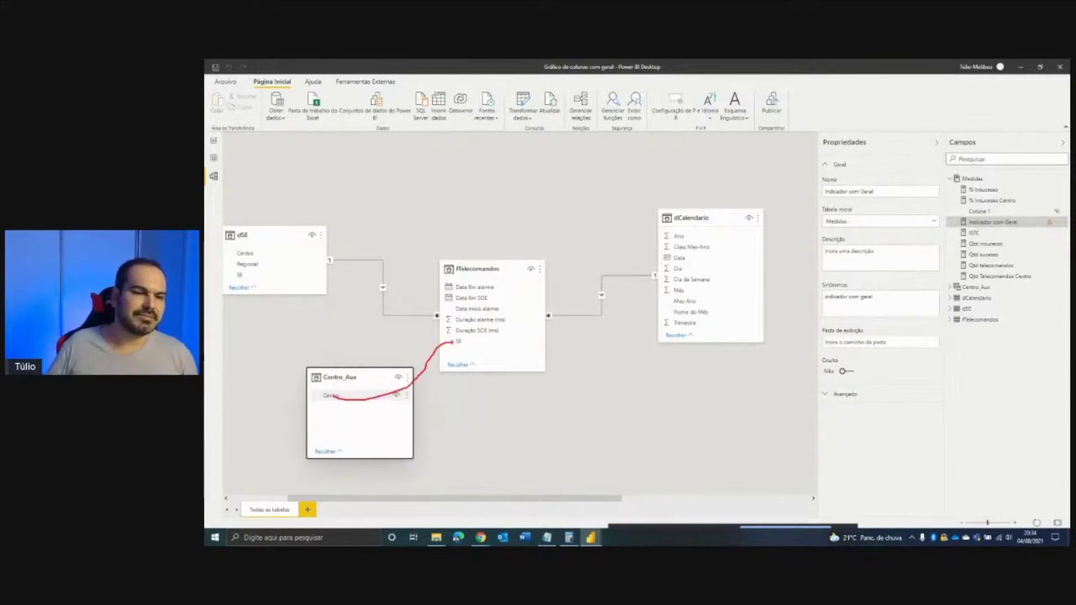
key("Escape")
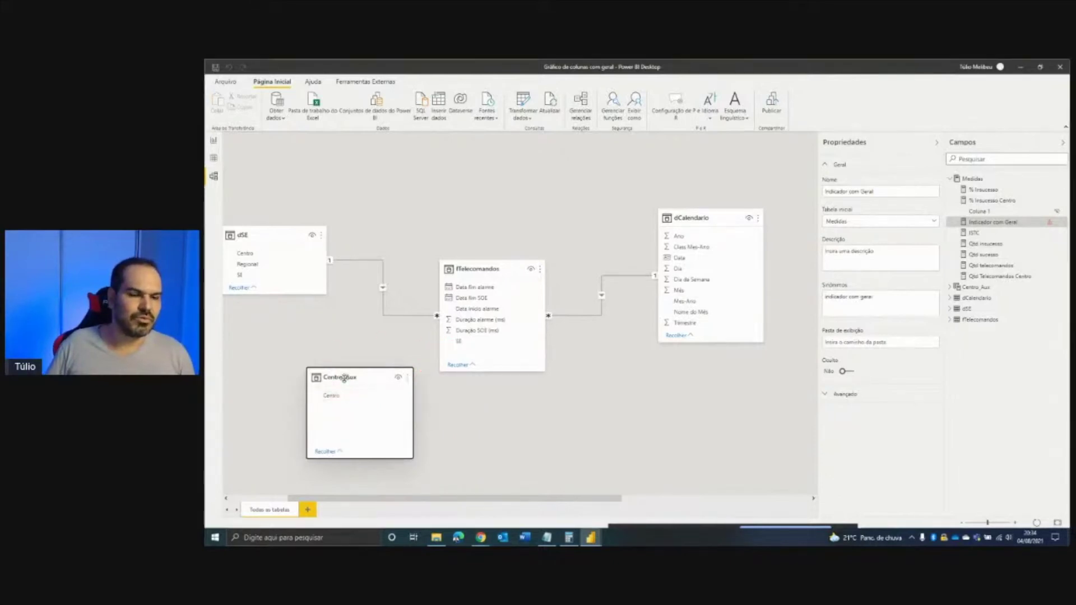
left_click_drag(342, 377, 324, 378)
scroll(270, 479, "left", 3)
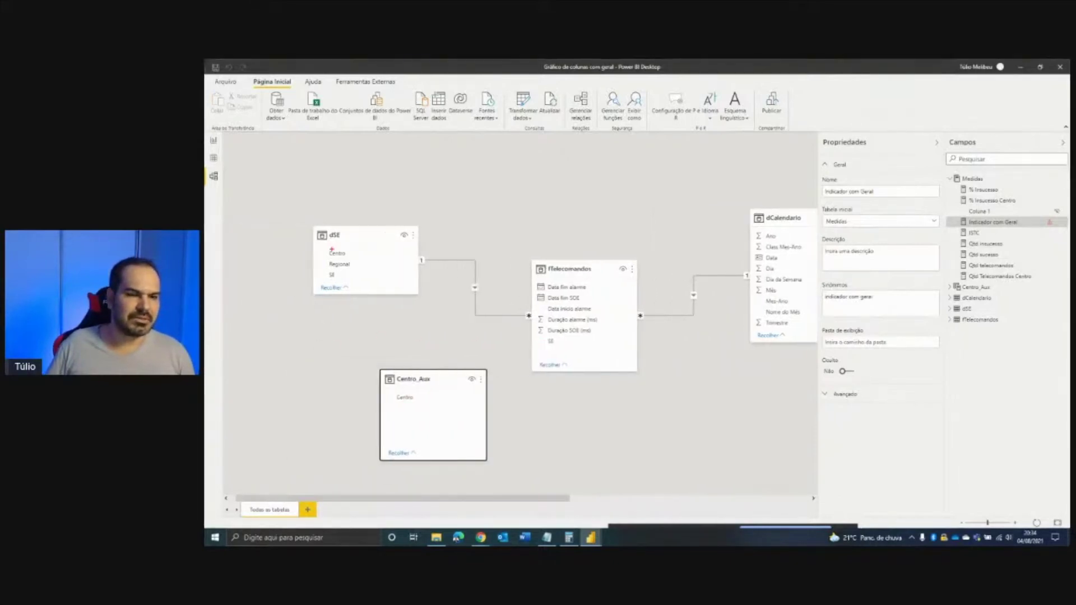
Examine how the Centro column of Centro_Aux corresponds to the Centro column of dSE in the model diagram
left_click_drag(322, 245, 355, 258)
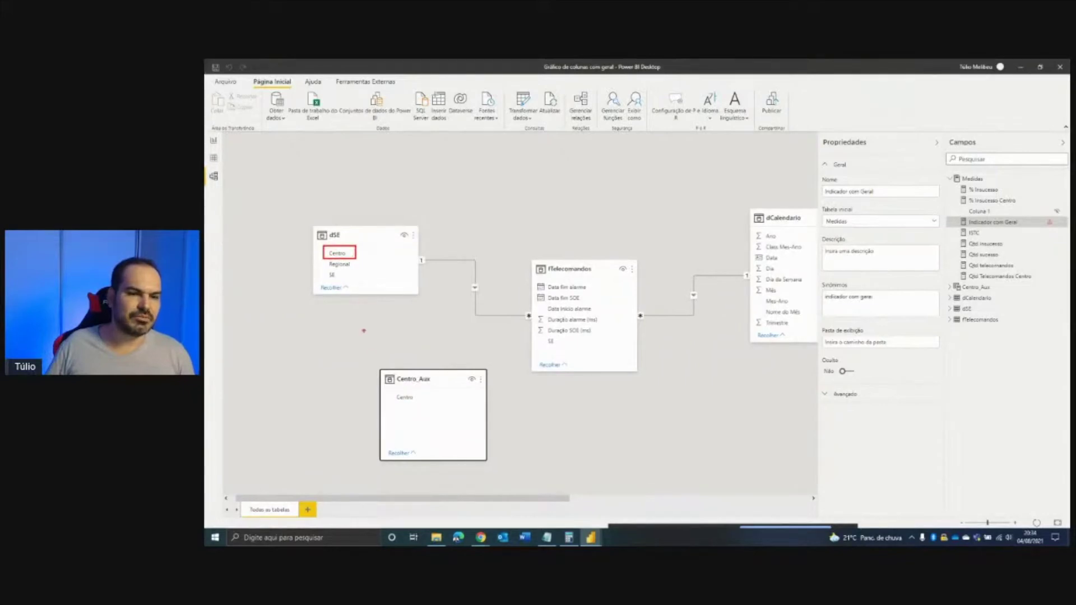
key("Escape")
mouse_move(396, 395)
left_mouse_down()
mouse_move(324, 329)
mouse_move(321, 253)
left_mouse_up()
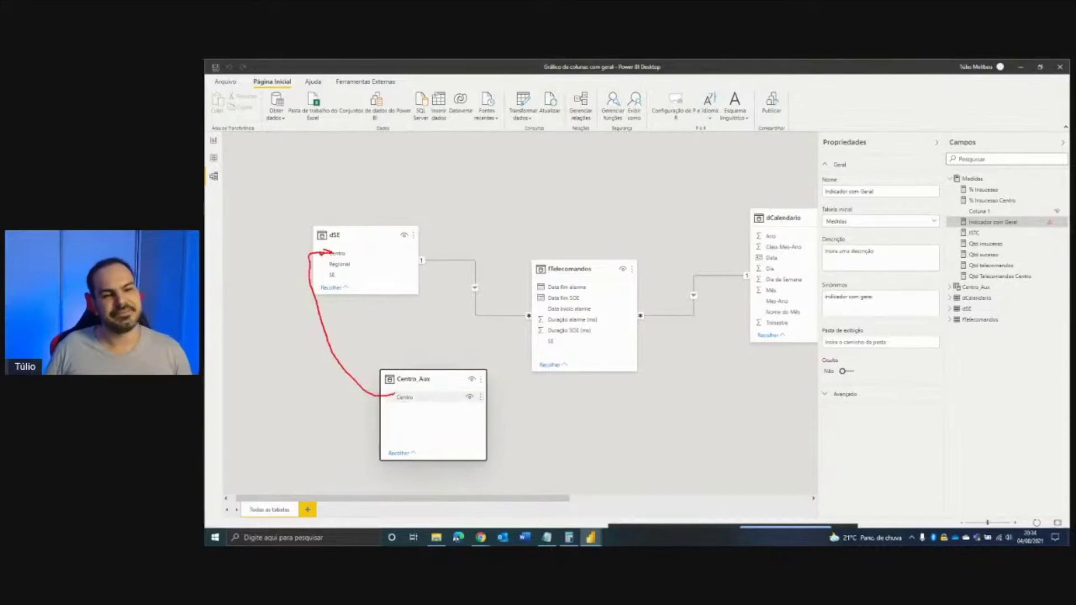
key("Escape")
left_click_drag(409, 379, 448, 392)
Back in the report's Indicador com Geral formula, add dSE[Centro] as the second TREATAS argument and close TREATAS and CALCULATE on separate lines
left_click(212, 140)
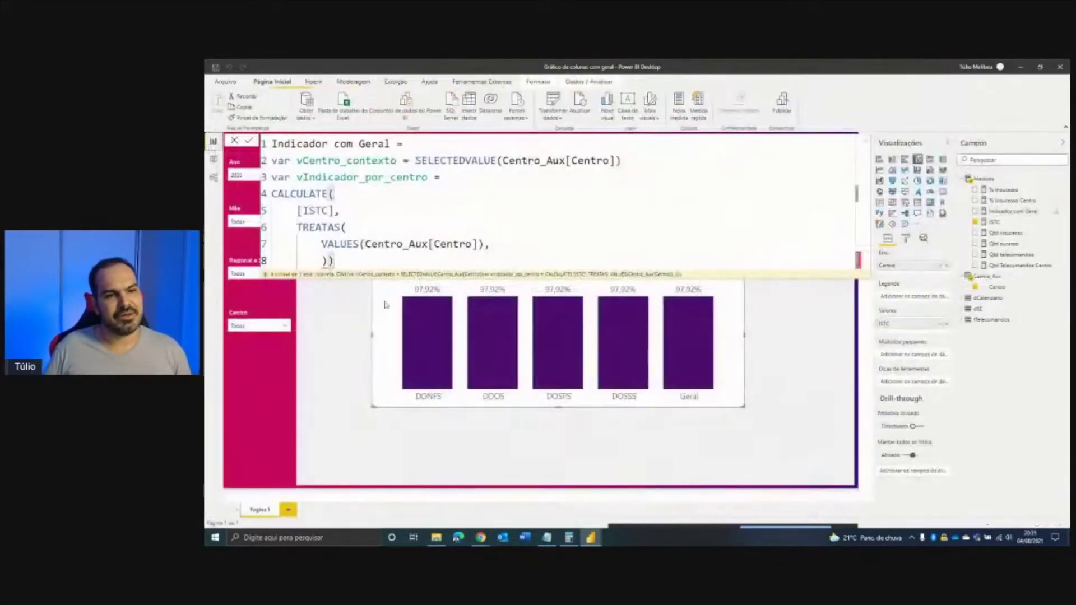
left_click(360, 259)
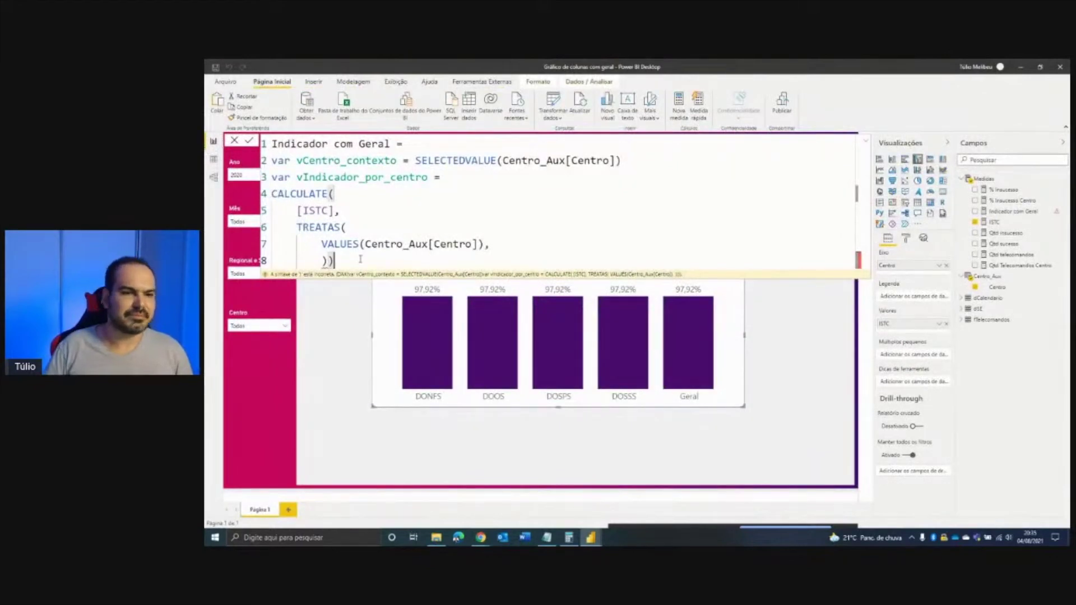
key("BackSpace")
key("BackSpace")
type("dse")
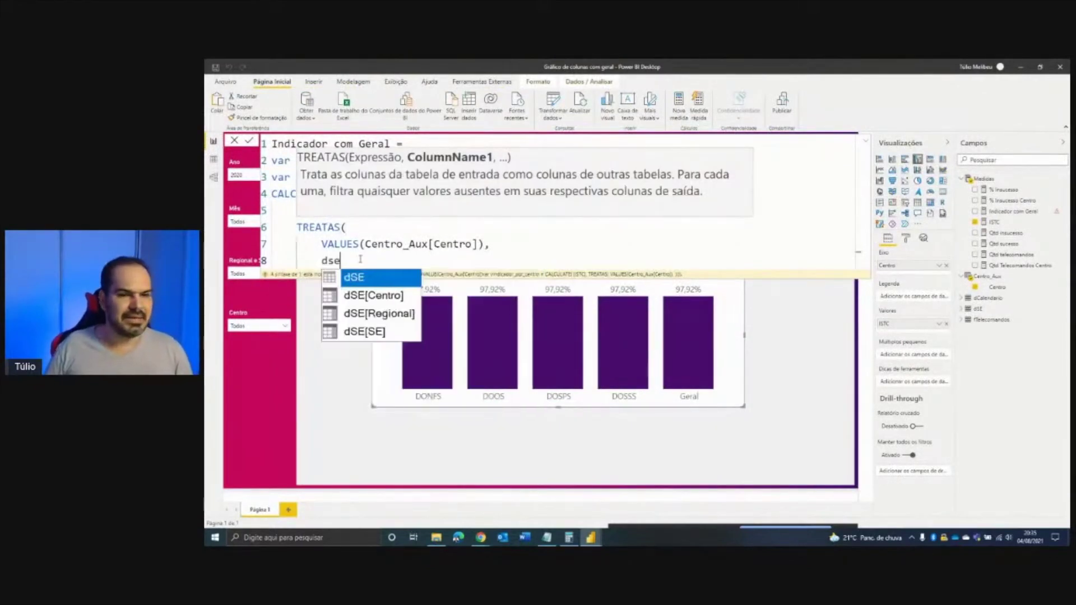
key("Down")
key("Tab")
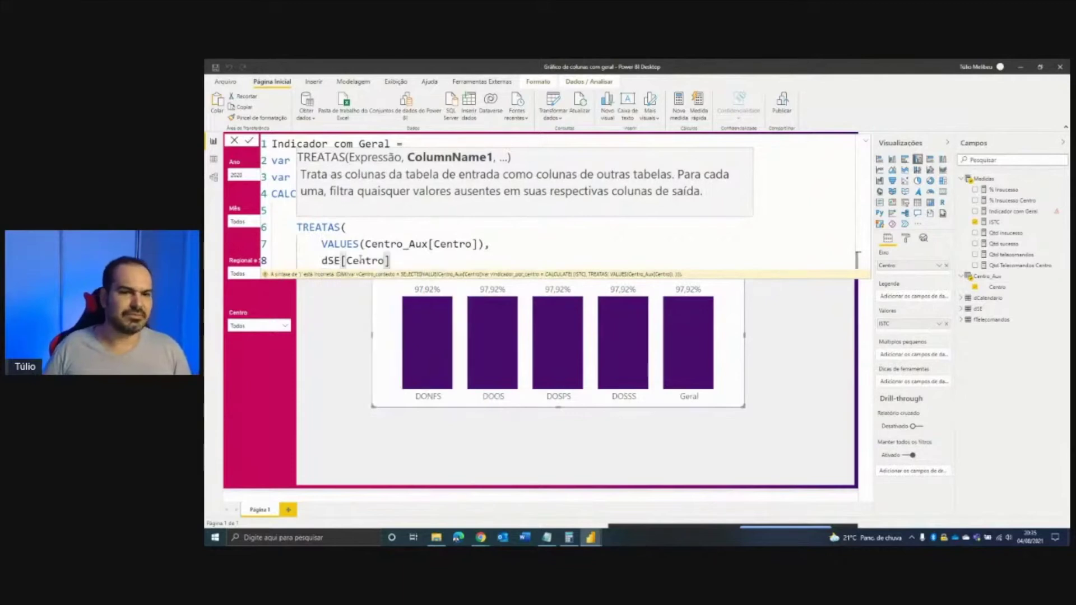
key("shift+Return")
type(")")
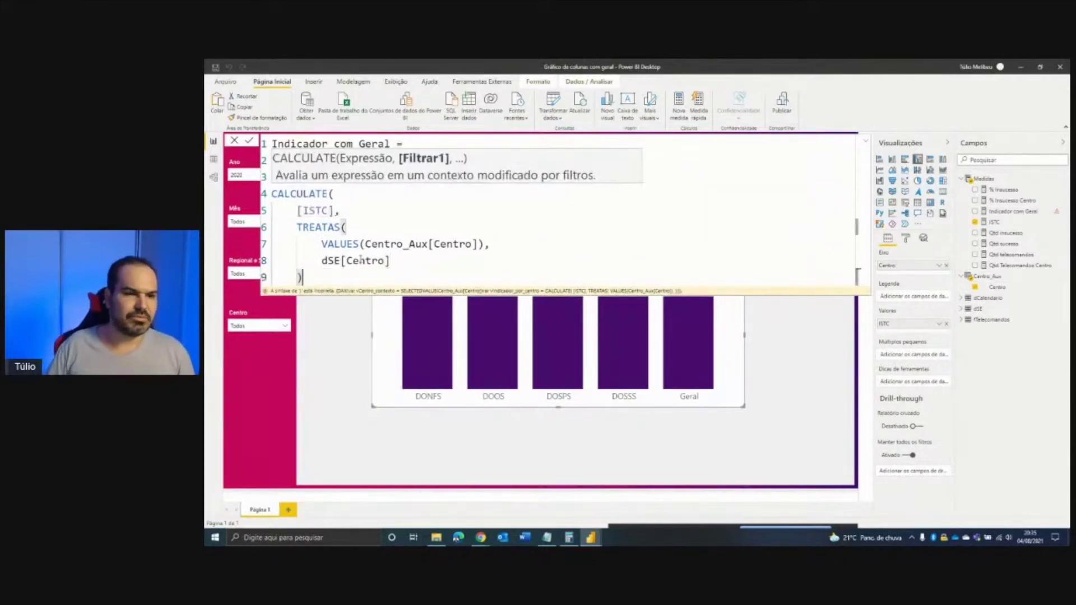
key("shift+Return")
type(")")
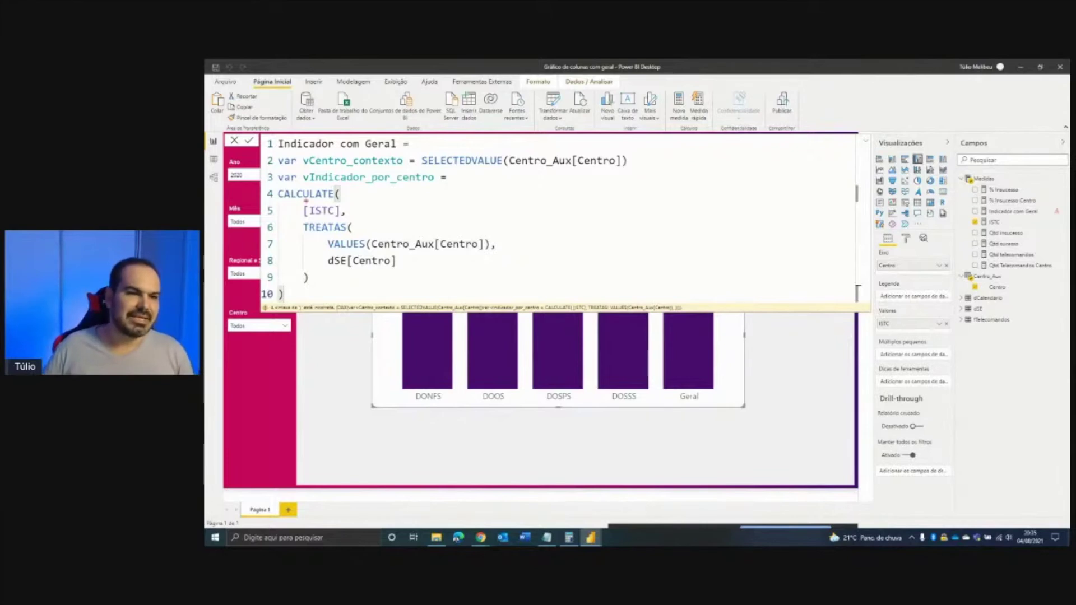
Finish the measure with a return clause that outputs vIndicador_por_centro, and commit it
left_click_drag(290, 208, 344, 213)
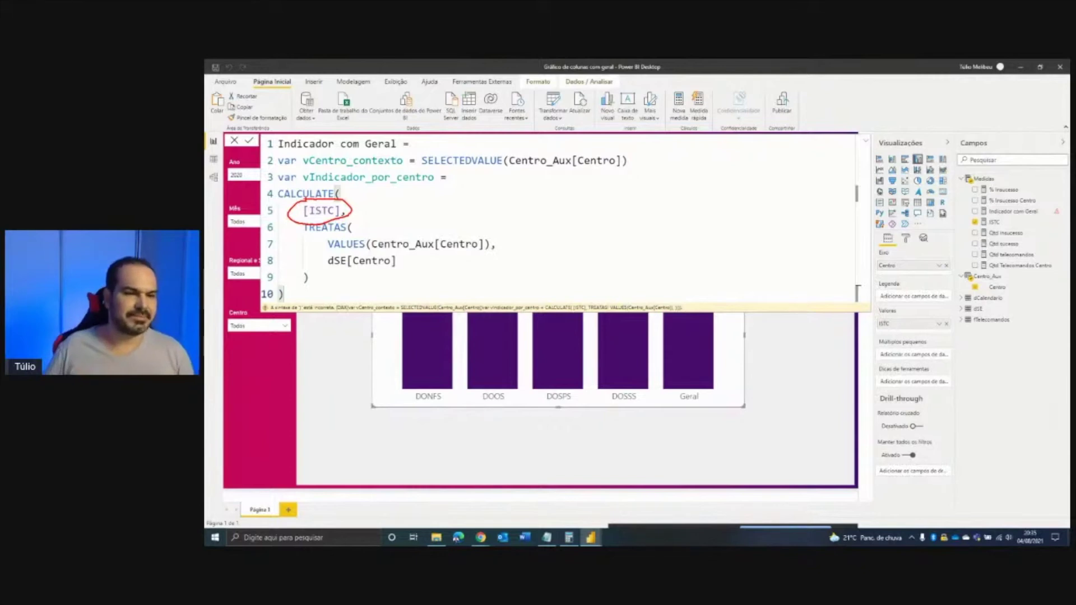
key("Escape")
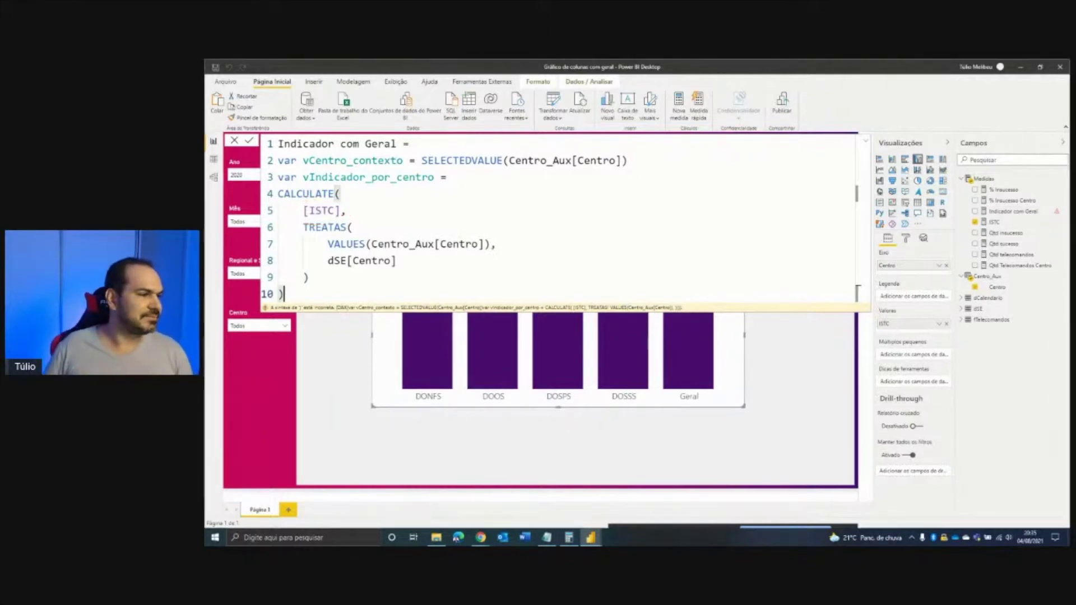
key("shift+Return")
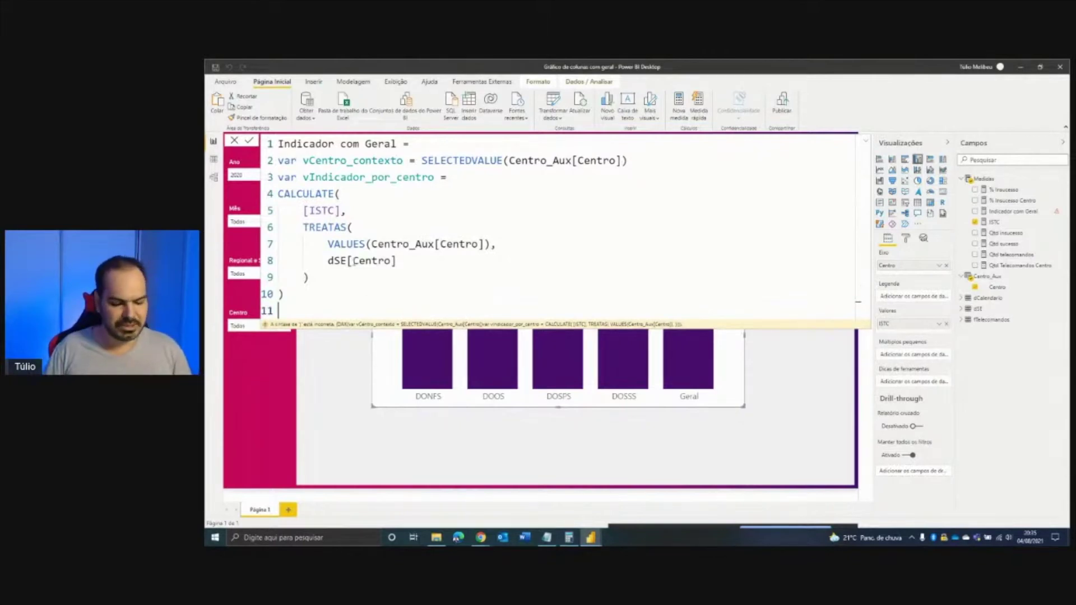
type("return")
key("shift+Return")
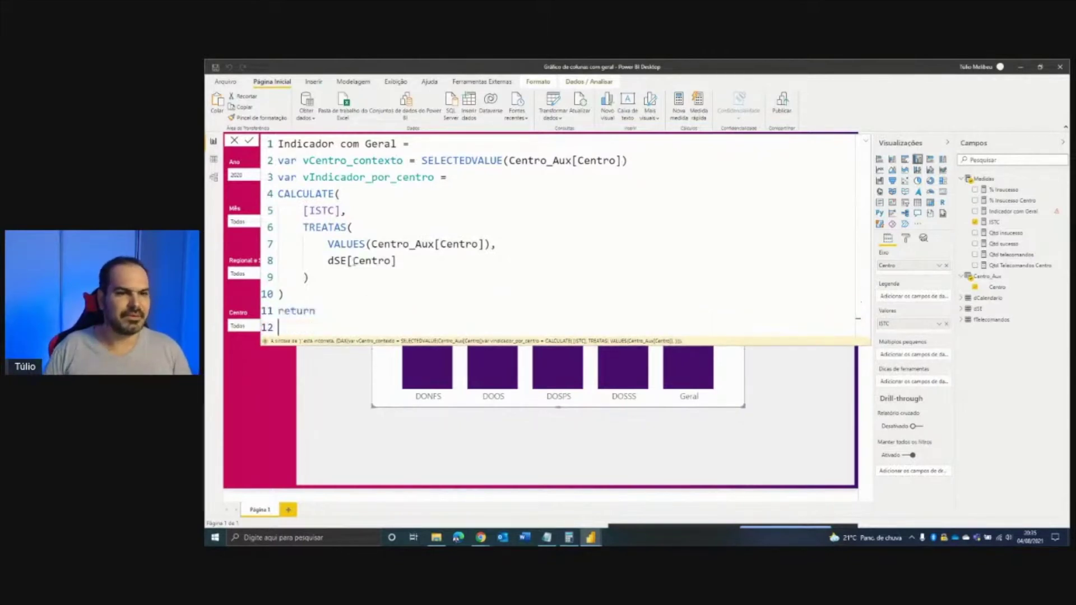
type("vIndicador_por_centro")
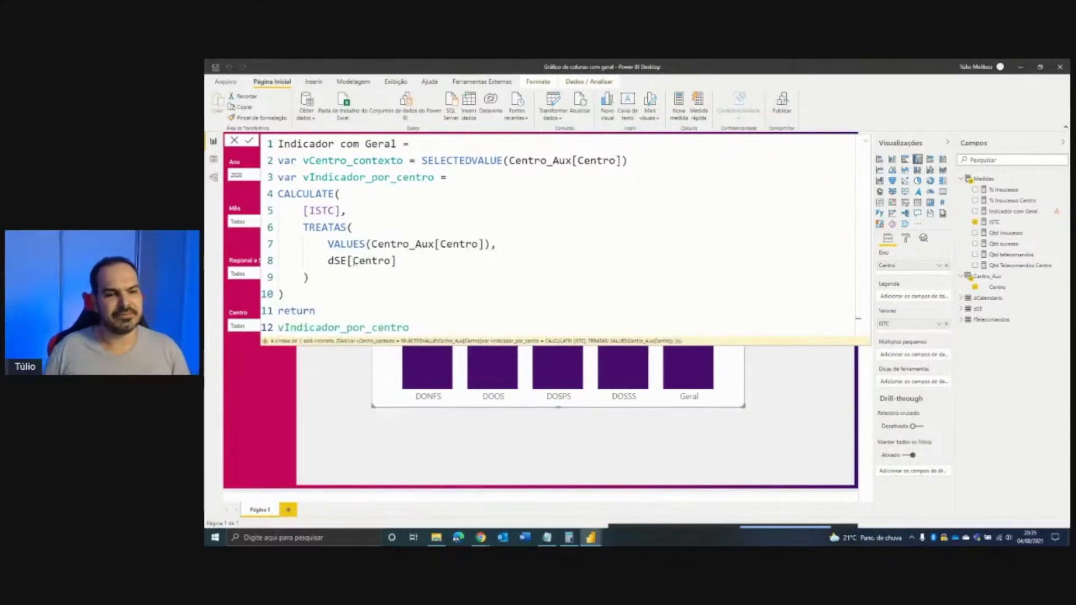
key("Return")
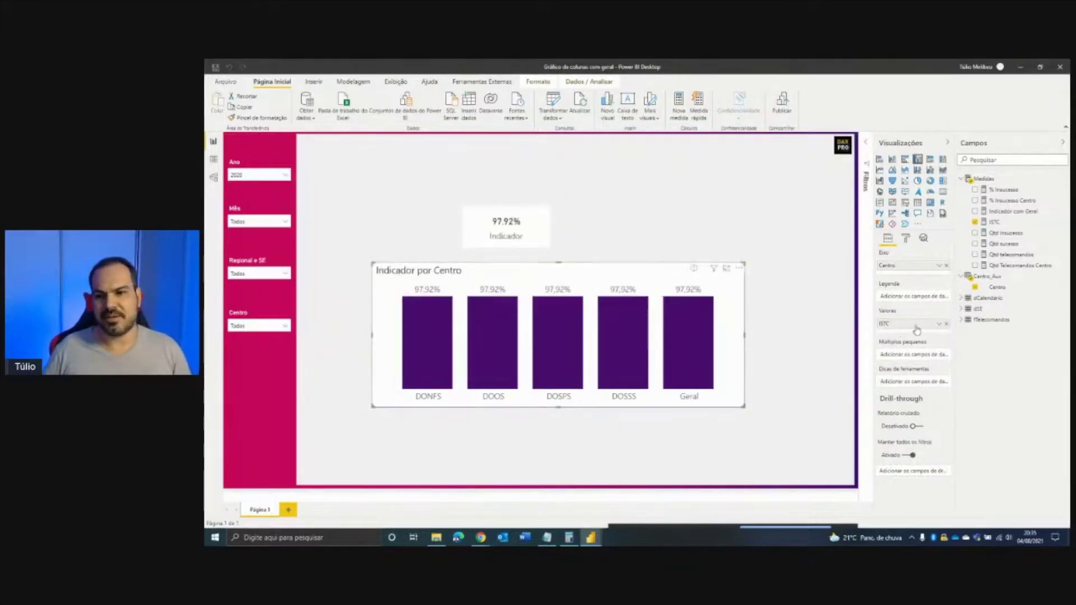
Replace ISTC with Indicador com Geral as the column chart's values and format that measure as a percentage with two decimal places
left_click(947, 323)
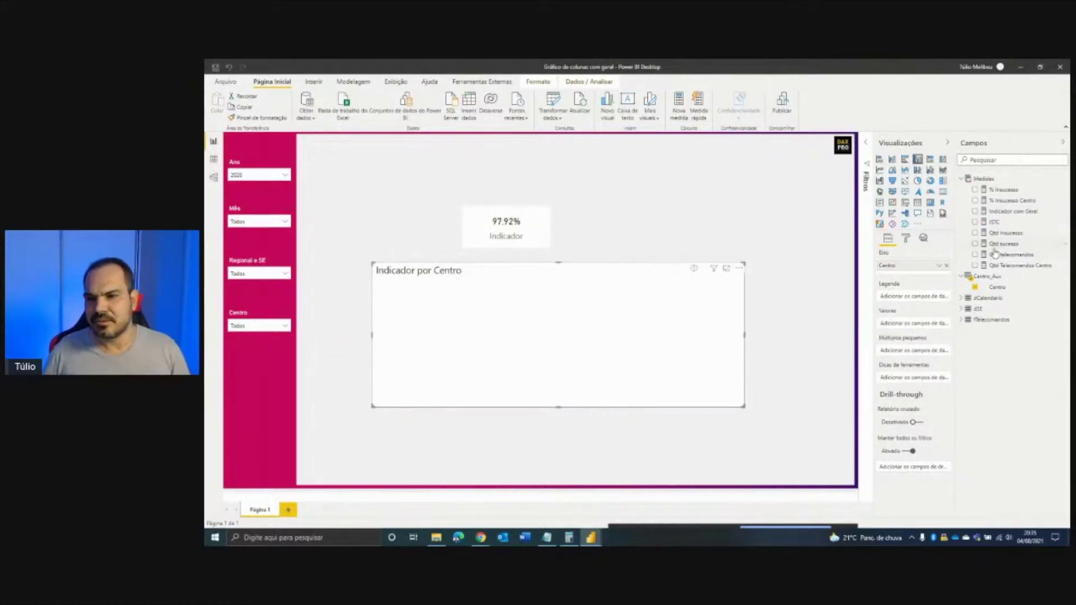
left_click_drag(1014, 212, 910, 327)
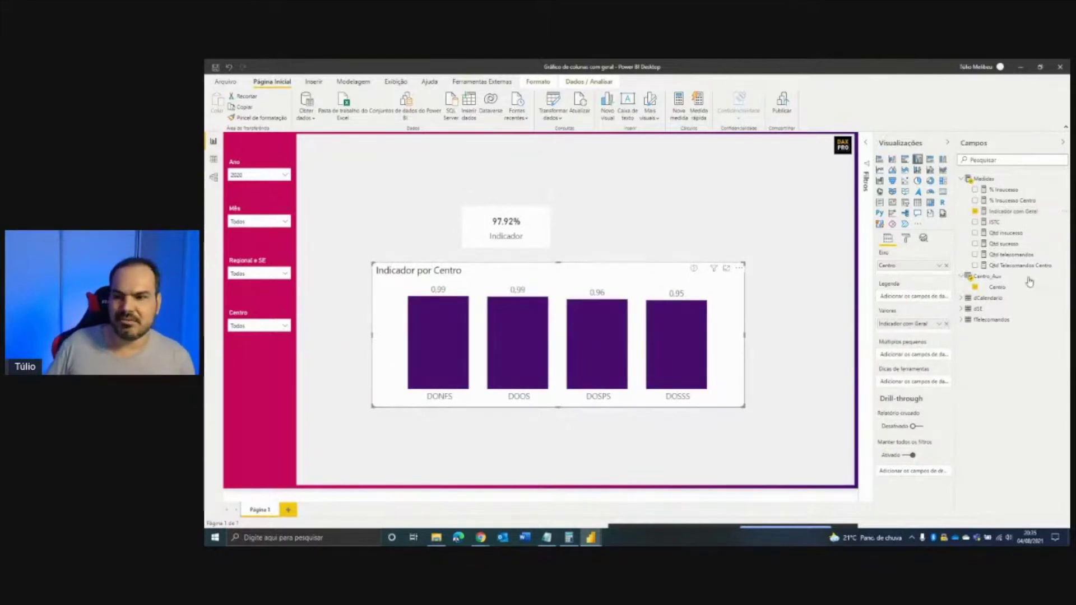
left_click(1012, 212)
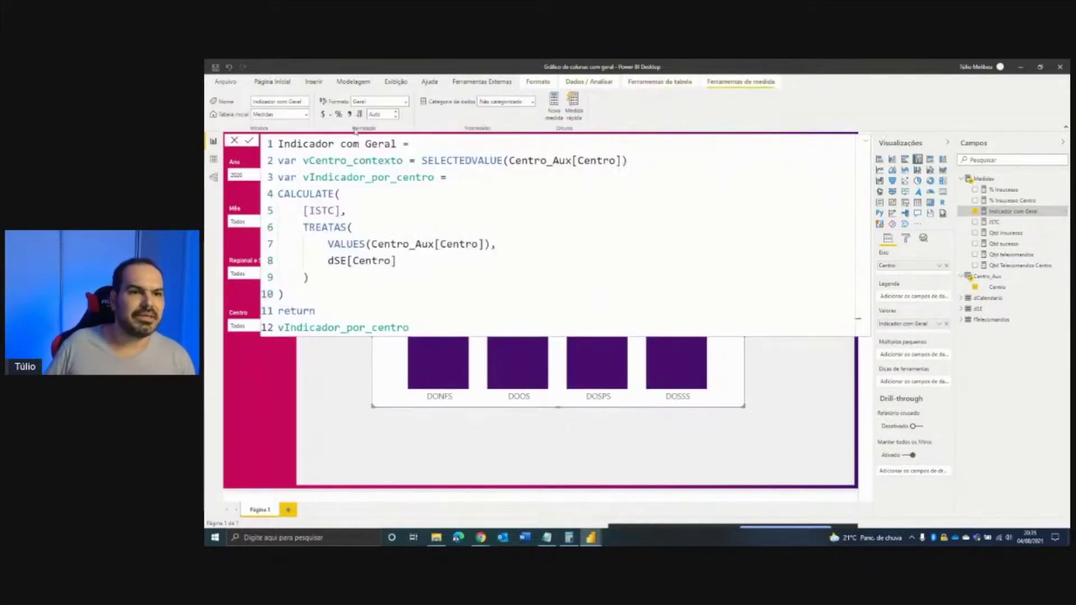
left_click(339, 114)
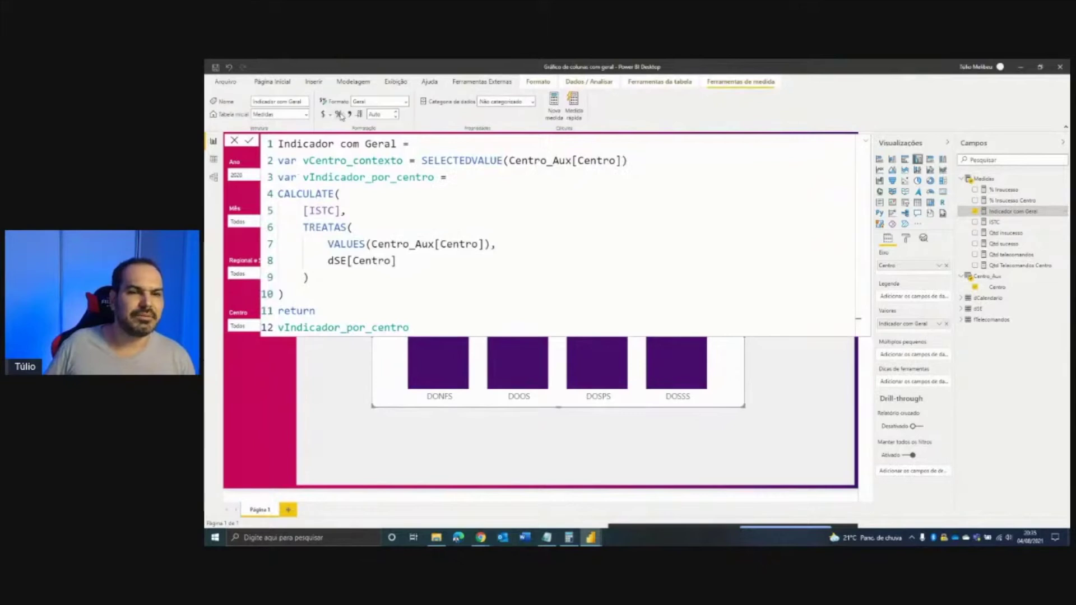
left_click(396, 117)
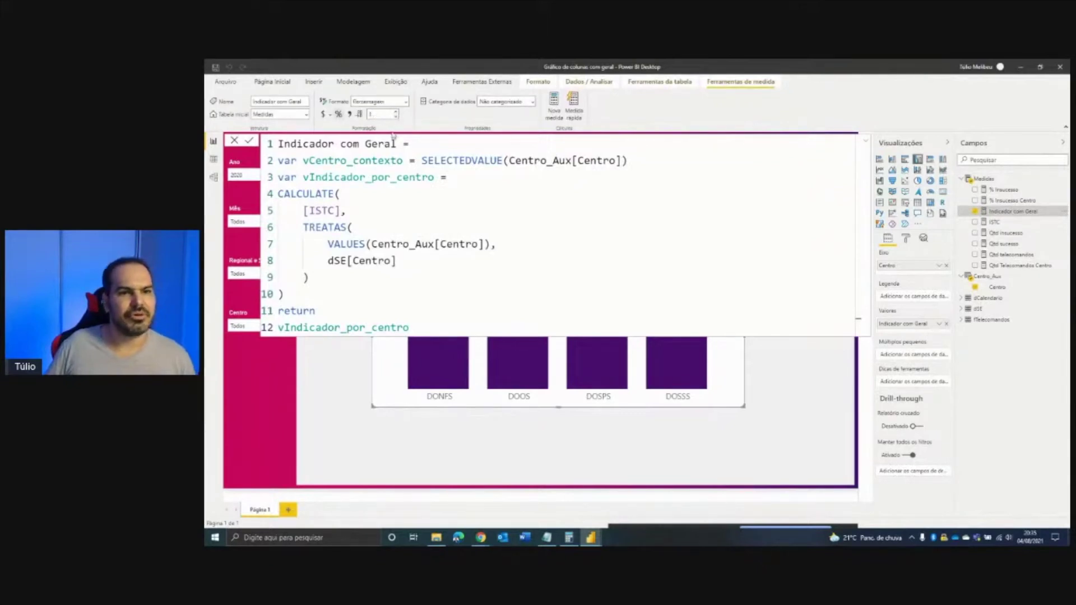
left_click(396, 111)
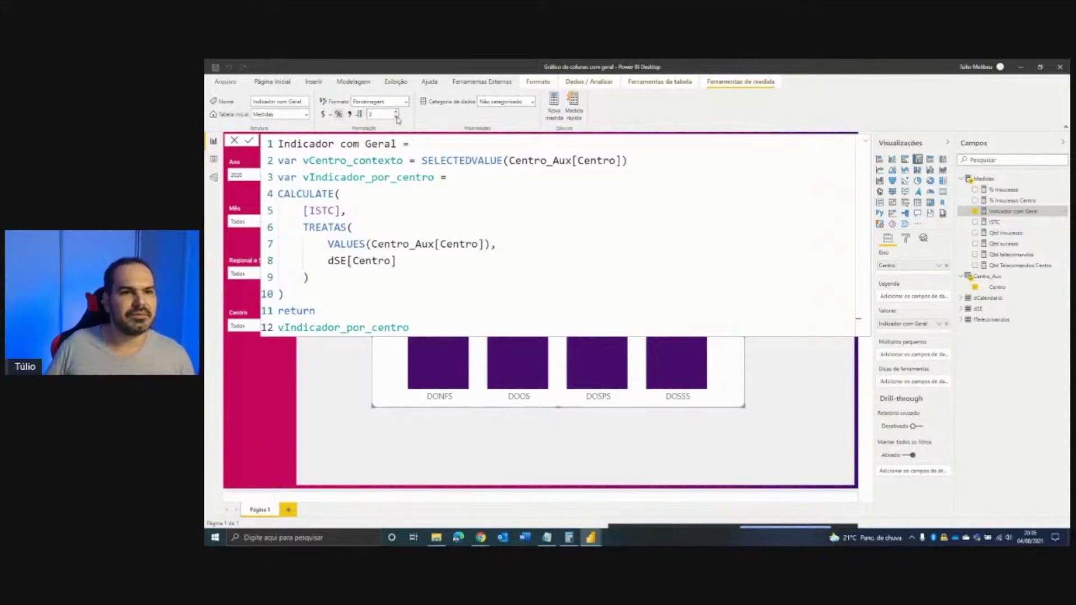
left_click(374, 193)
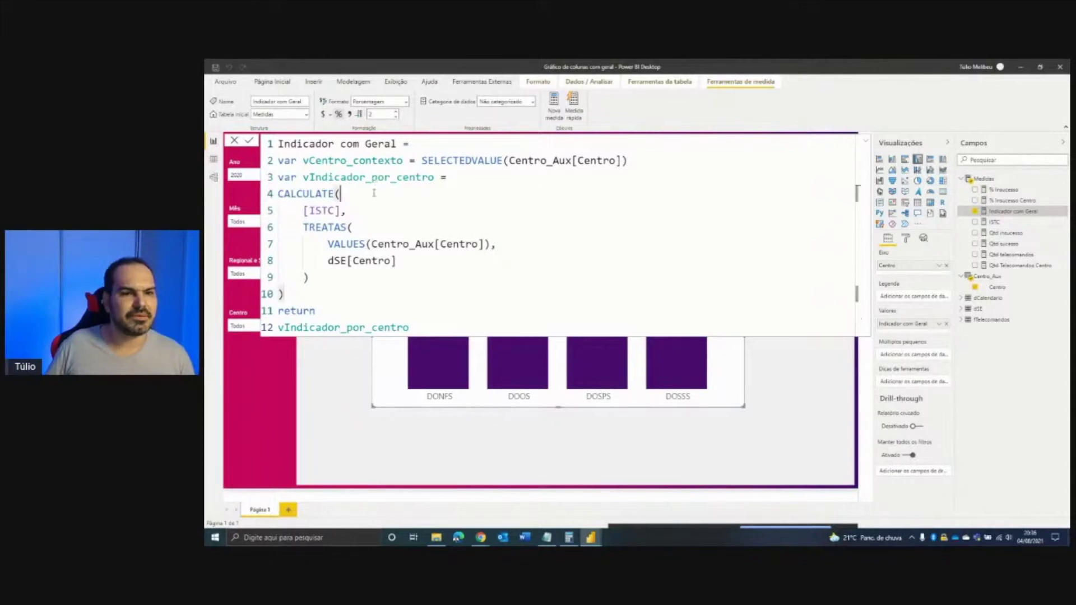
key("Escape")
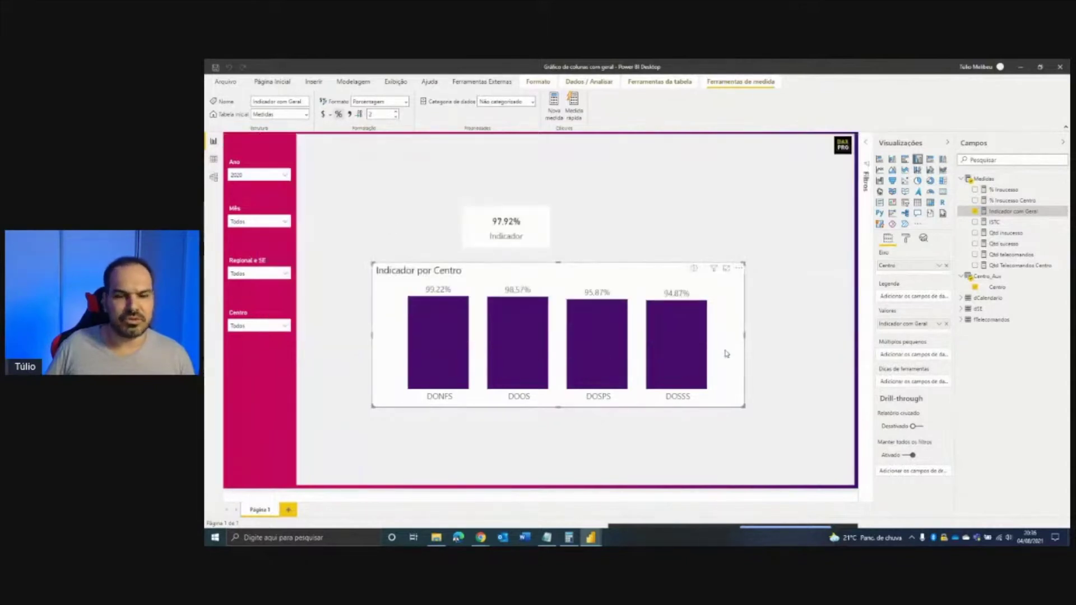
Trace in the model diagram how Centro_Aux filters dSE and fTelecomandos, and check the chart's columns for the Geral category
left_click_drag(726, 306, 762, 384)
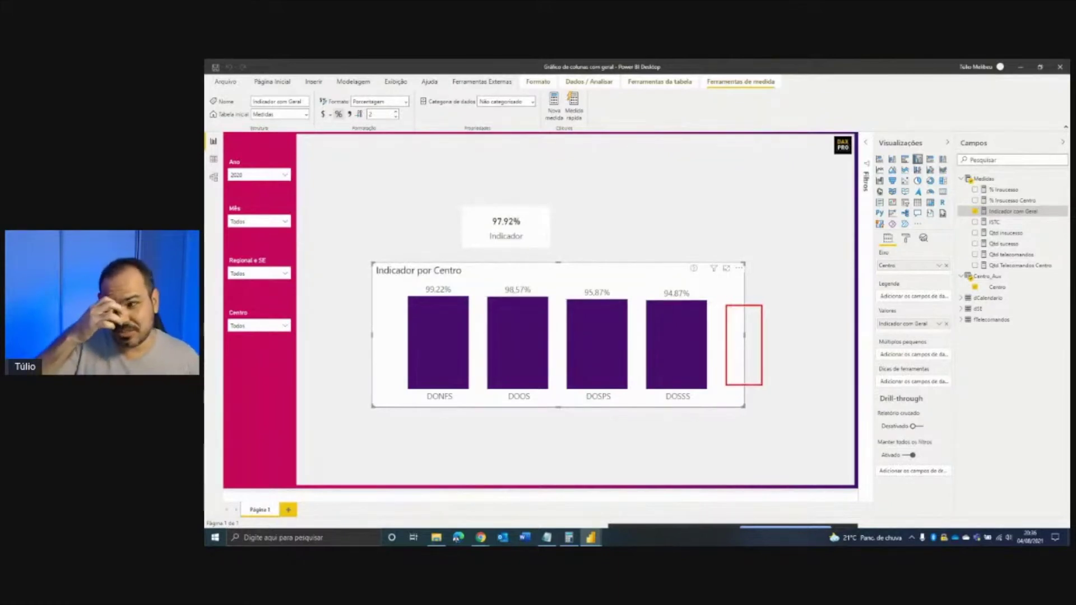
key("Escape")
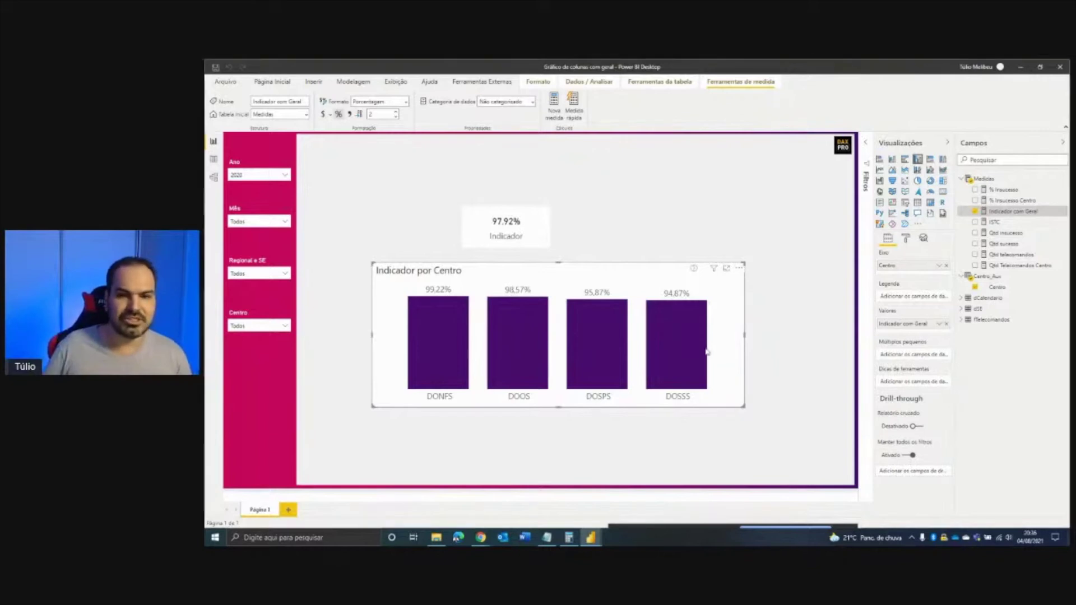
left_click(214, 178)
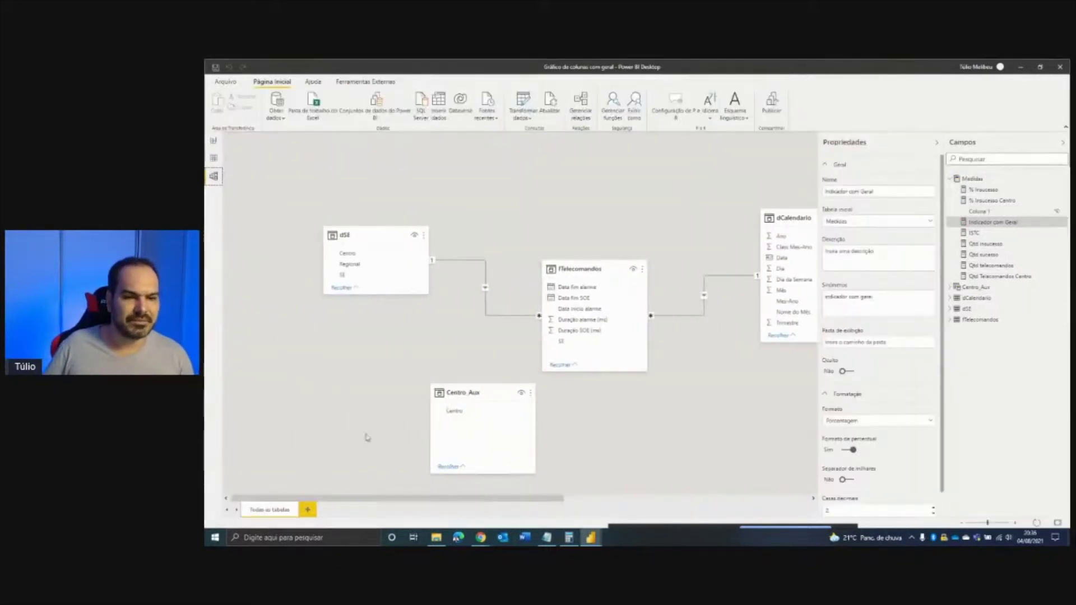
mouse_move(434, 404)
left_mouse_down()
mouse_move(475, 419)
mouse_move(355, 367)
mouse_move(321, 336)
mouse_move(328, 255)
mouse_move(297, 243)
mouse_move(390, 270)
mouse_move(362, 224)
left_mouse_up()
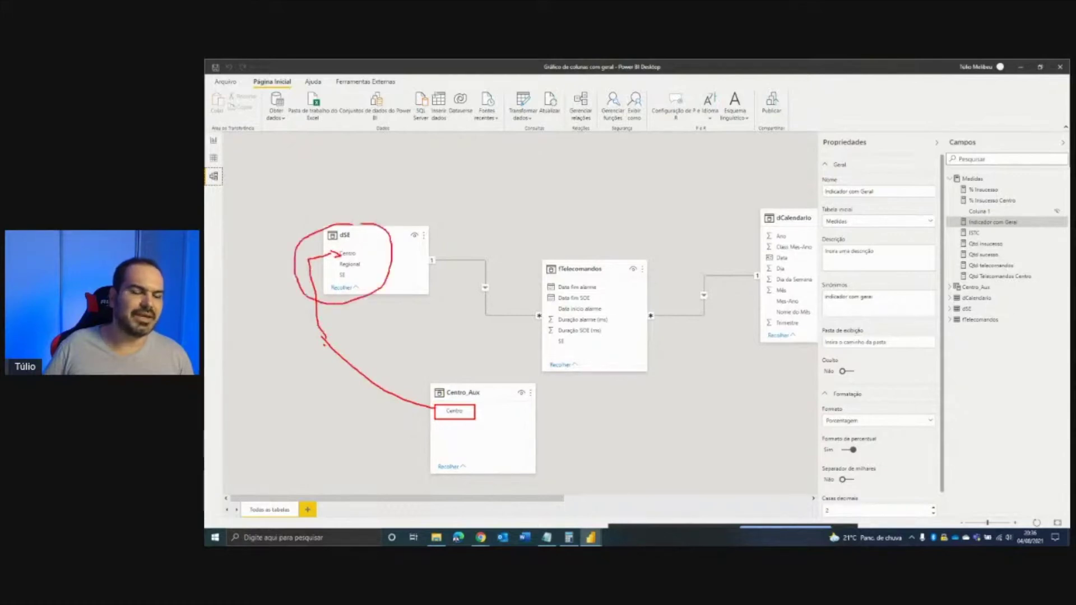
mouse_move(389, 258)
left_mouse_down()
mouse_move(488, 280)
mouse_move(519, 308)
left_mouse_up()
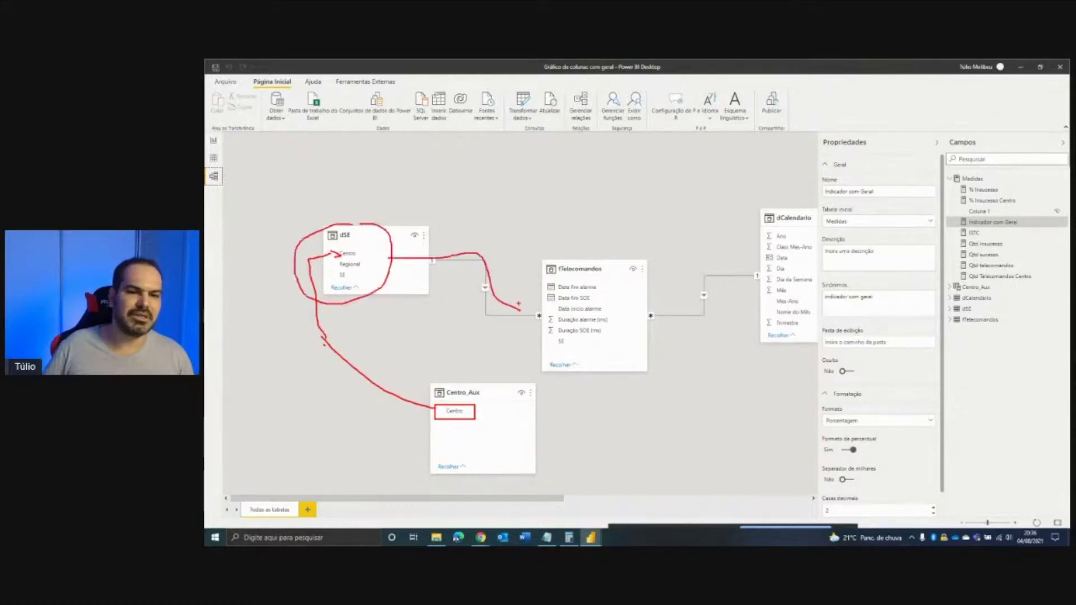
mouse_move(588, 253)
left_mouse_down()
mouse_move(531, 283)
mouse_move(608, 259)
left_mouse_up()
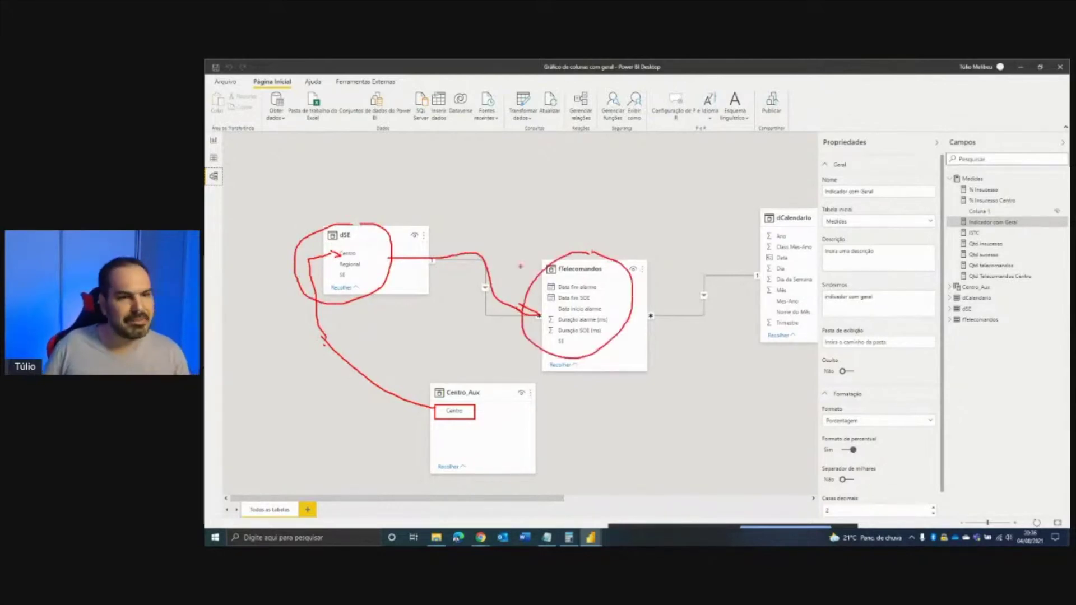
key("Escape")
left_click(214, 141)
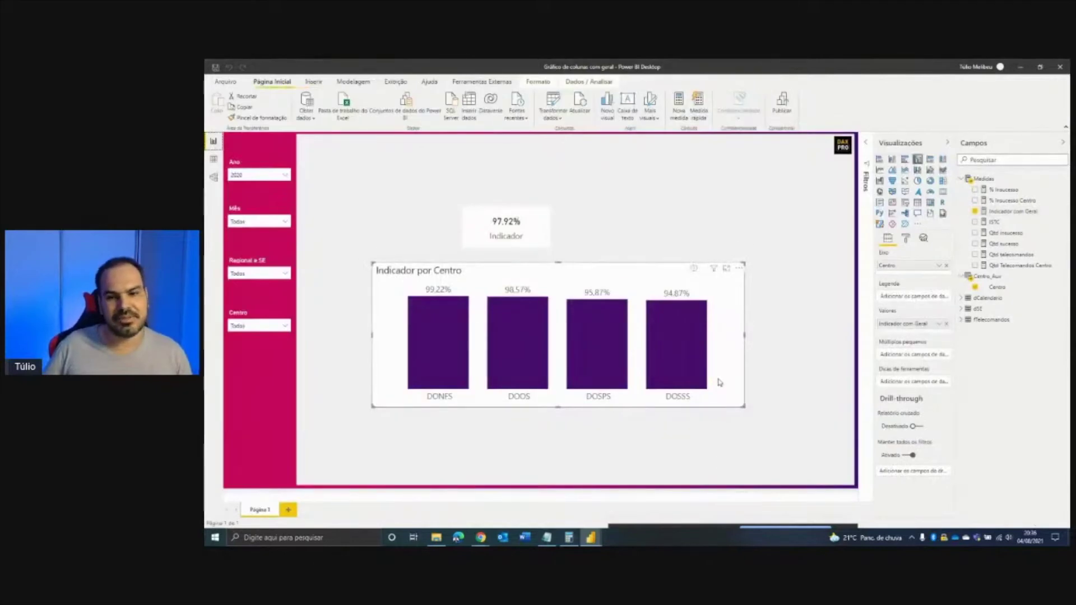
left_click_drag(721, 391, 747, 403)
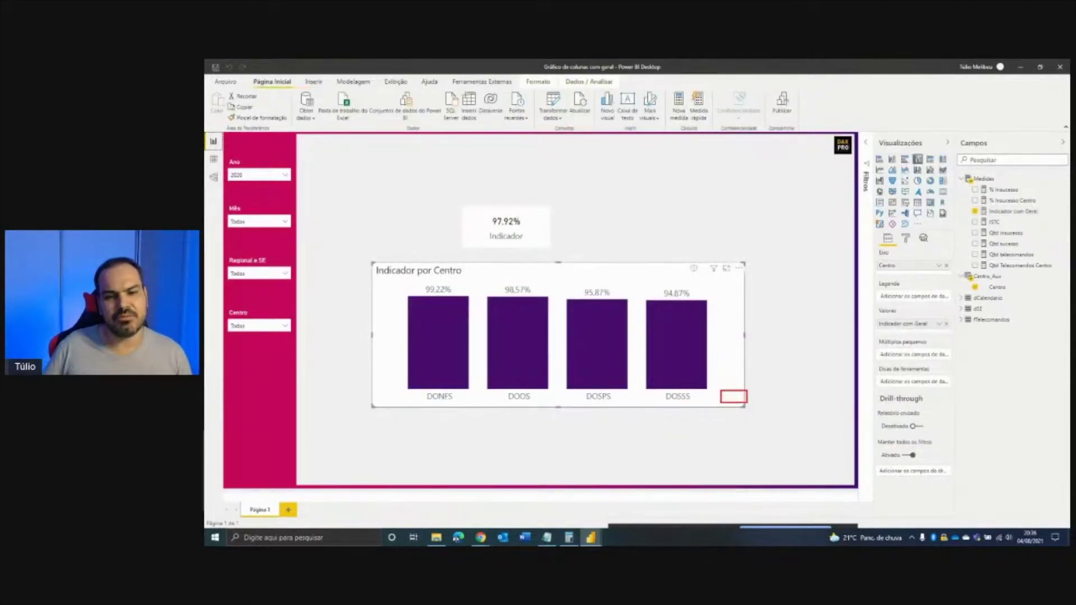
left_click_drag(721, 295, 746, 398)
key("Escape")
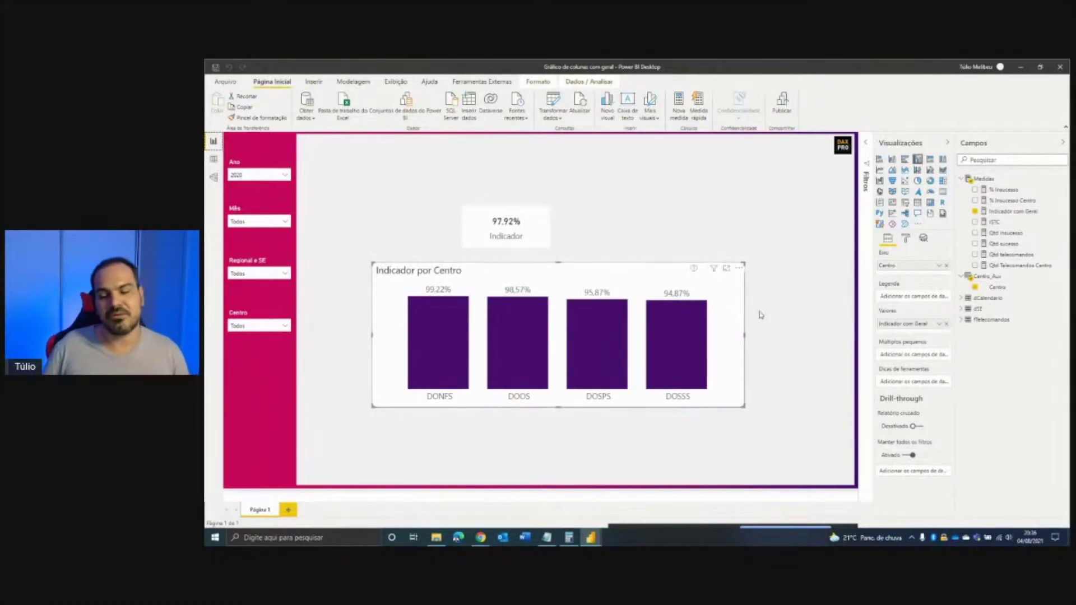
In Indicador com Geral, declare a variable vResultado with the placeholder value 1 above the return clause and commit the measure
left_click(1000, 213)
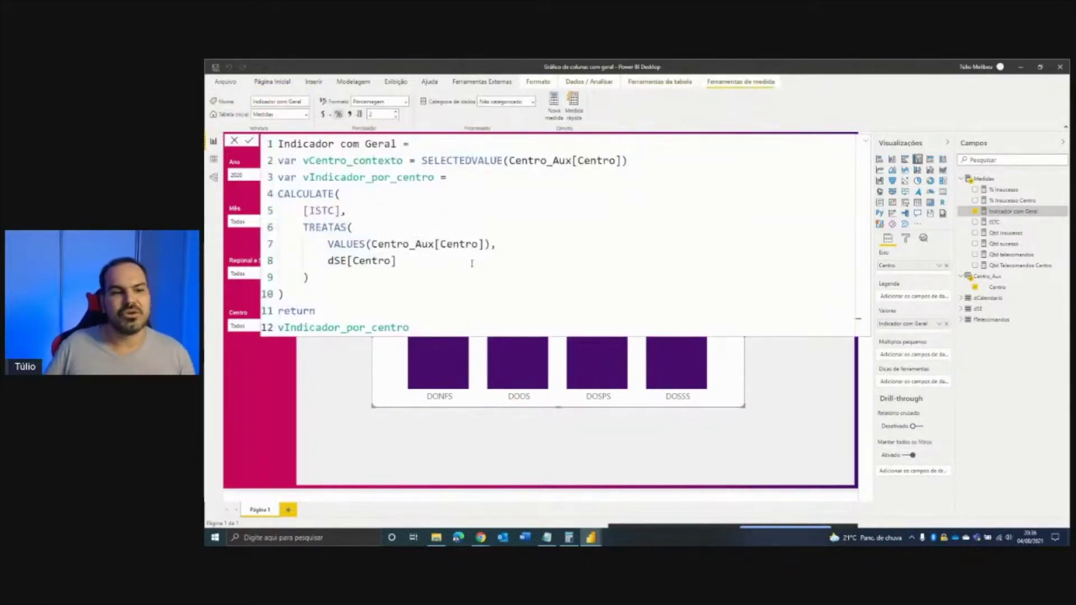
left_click(301, 294)
key("Return")
type("var vResultado =")
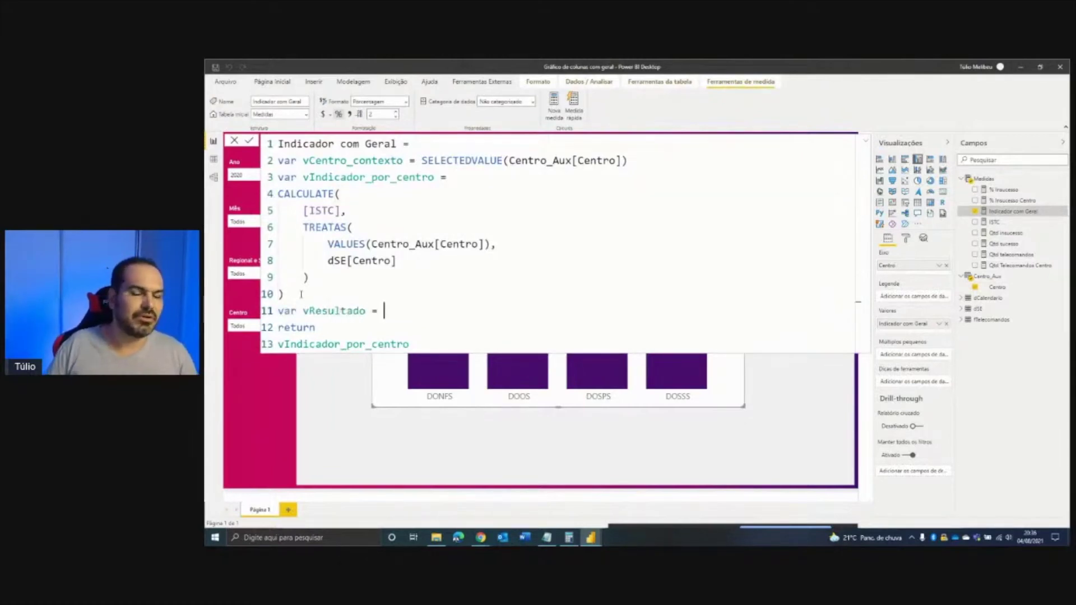
key("Return")
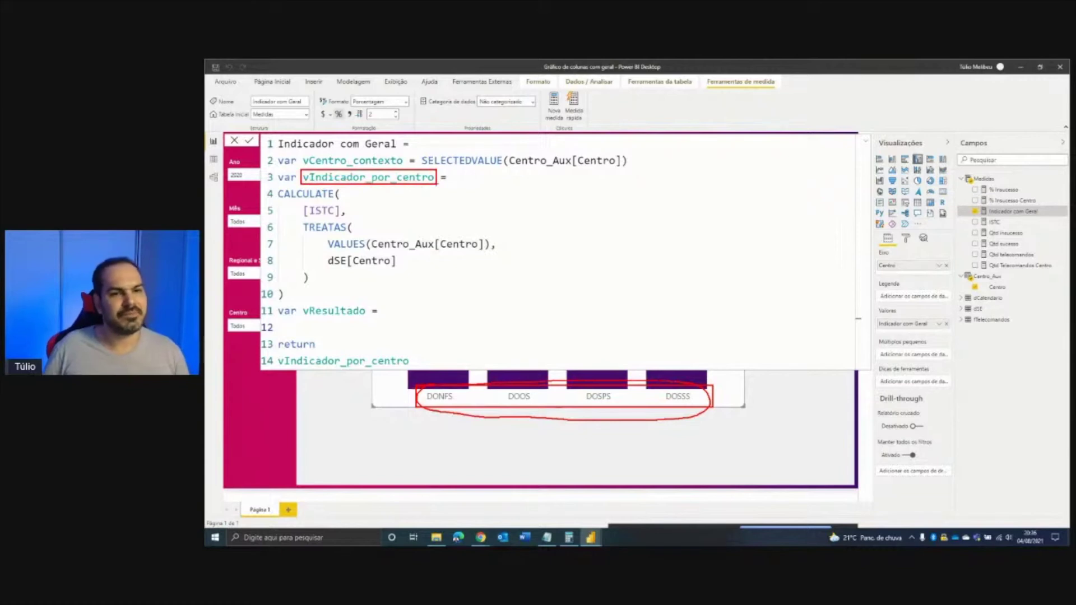
key("Escape")
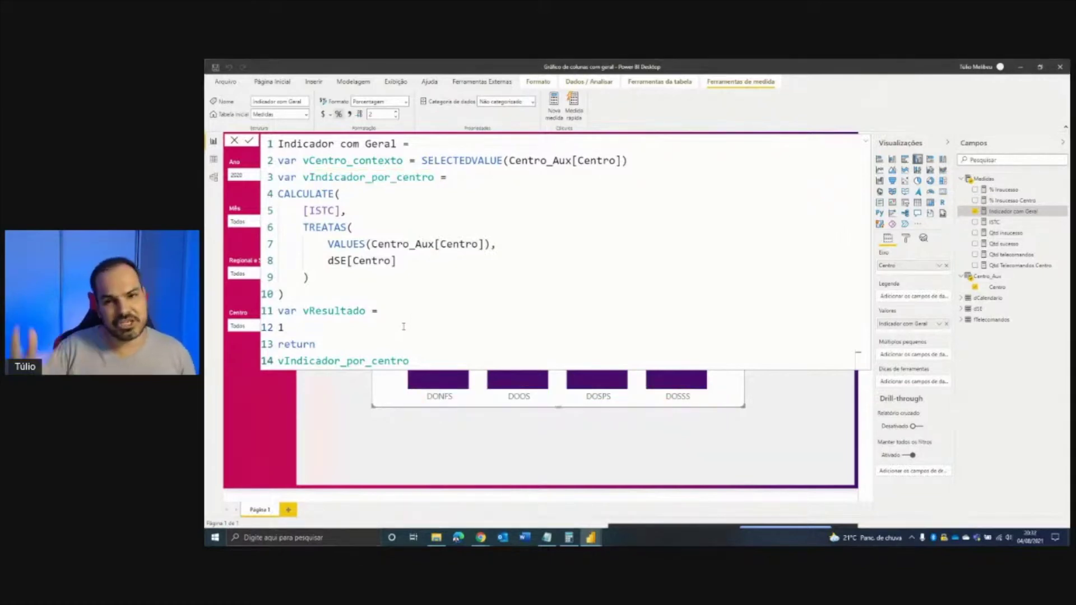
key("Return")
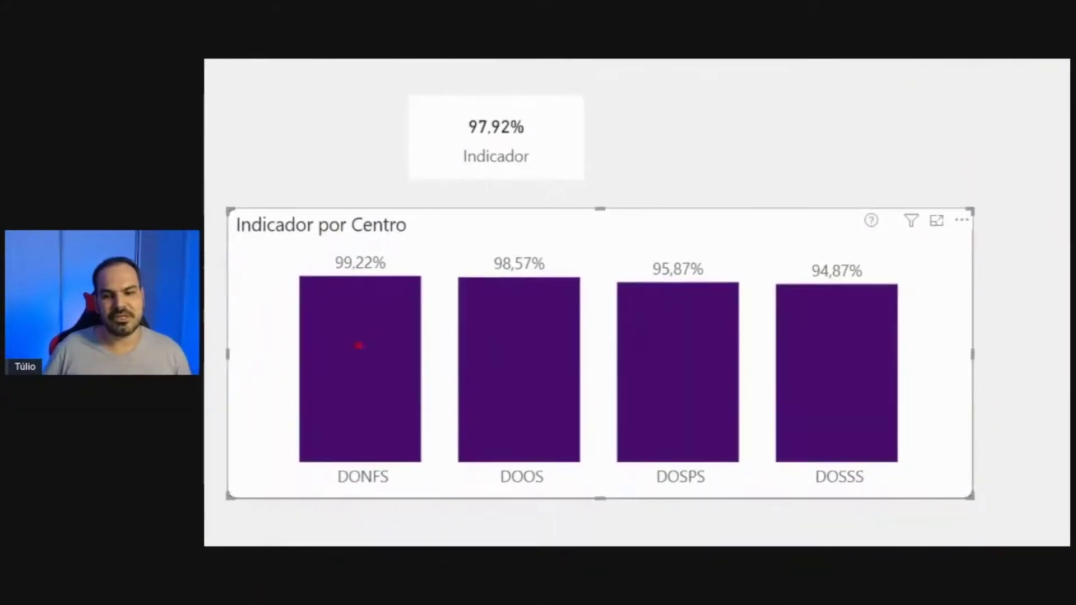
left_click_drag(909, 464, 981, 488)
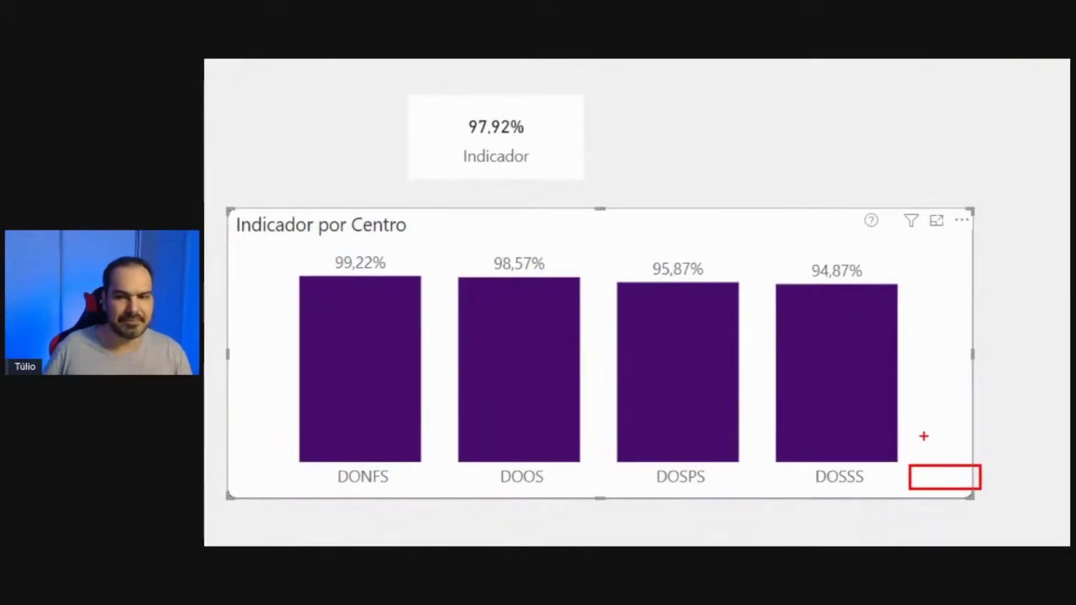
Compare the Indicador card with the centre columns shown in the Indicador por Centro chart
mouse_move(511, 92)
left_mouse_down()
mouse_move(478, 95)
mouse_move(508, 181)
mouse_move(510, 93)
left_mouse_up()
mouse_move(577, 150)
left_mouse_down()
mouse_move(917, 159)
mouse_move(920, 252)
mouse_move(968, 445)
left_mouse_up()
left_click(818, 229)
In Indicador com Geral, replace the vResultado placeholder with an IF that tests whether vCentro_contexto equals "Geral"
left_click(1023, 210)
left_click_drag(299, 155, 630, 183)
key("Escape")
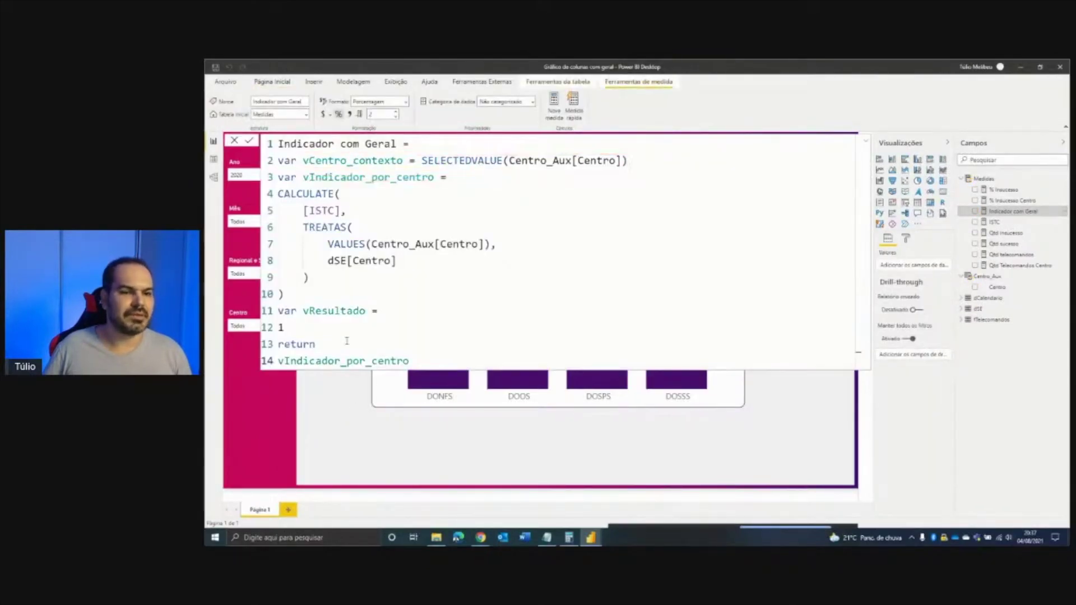
type("if")
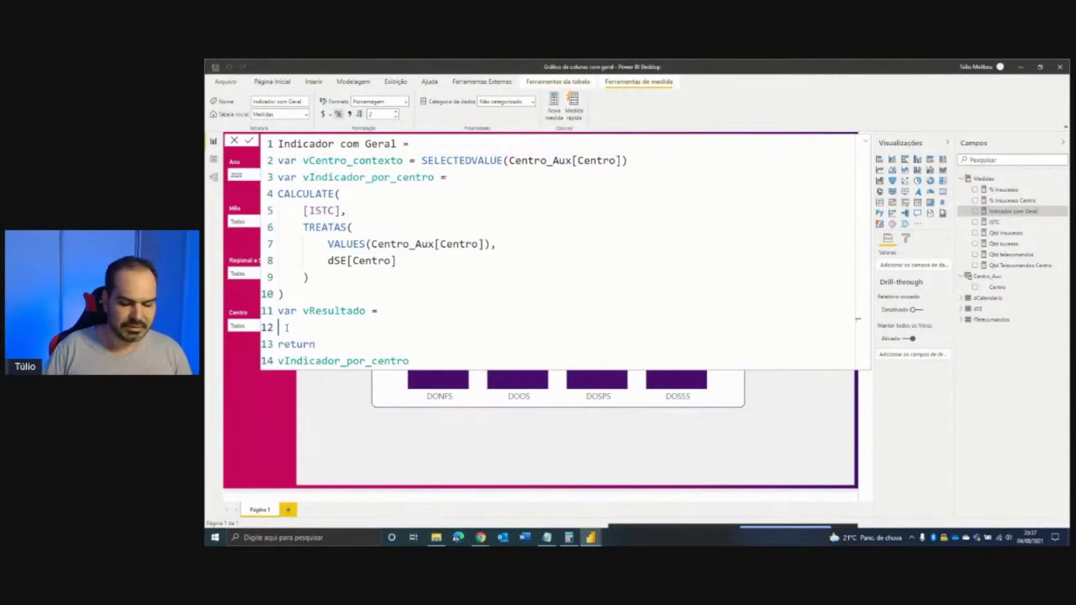
type("(")
key("Return")
type("vcen")
key("Tab")
type("= ")
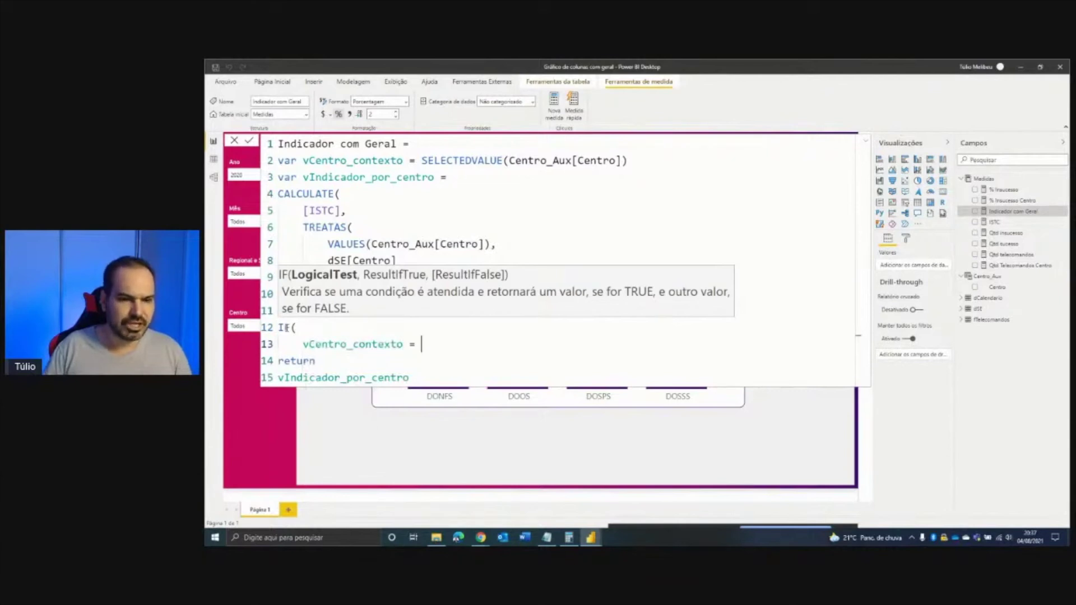
type("\"Geral\",")
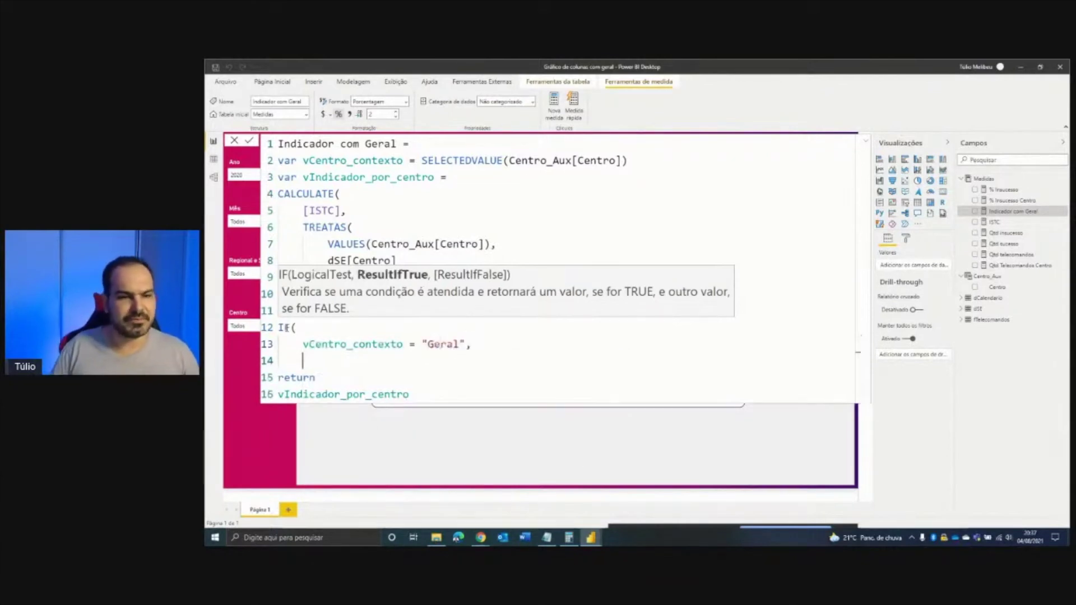
key("shift+Return")
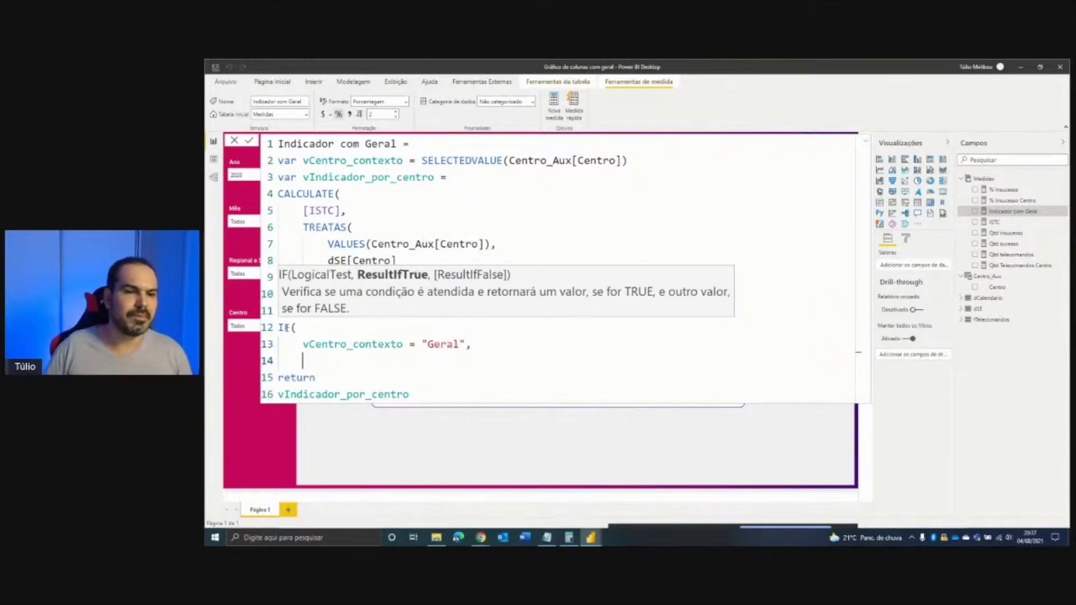
Complete the IF with [ISTC] as the true result and vIndicador_por_centro as the false result, and close its parenthesis
key("Tab")
type("ist")
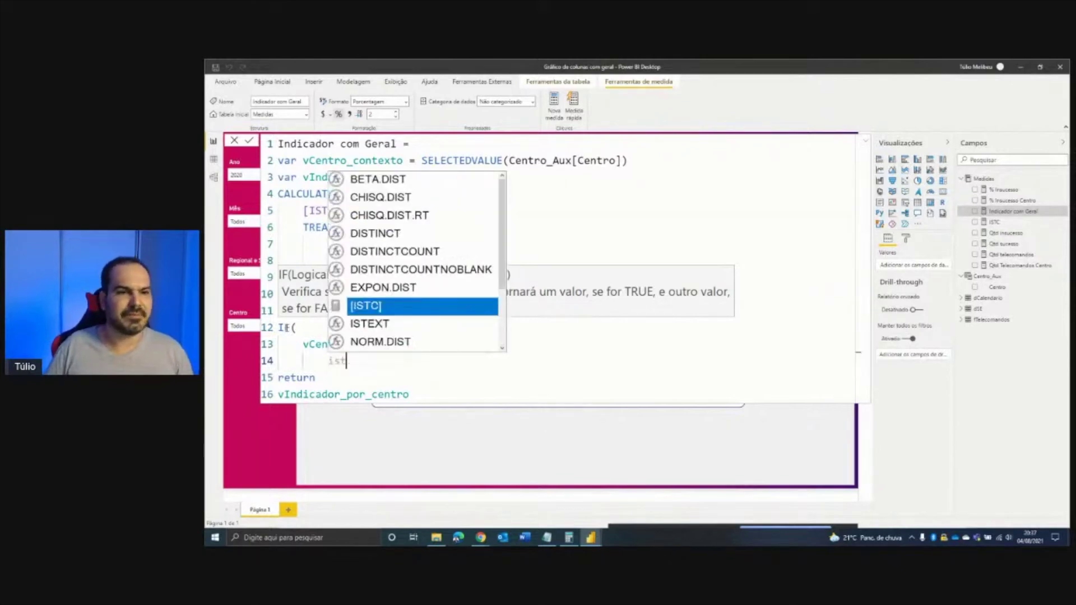
key("Tab")
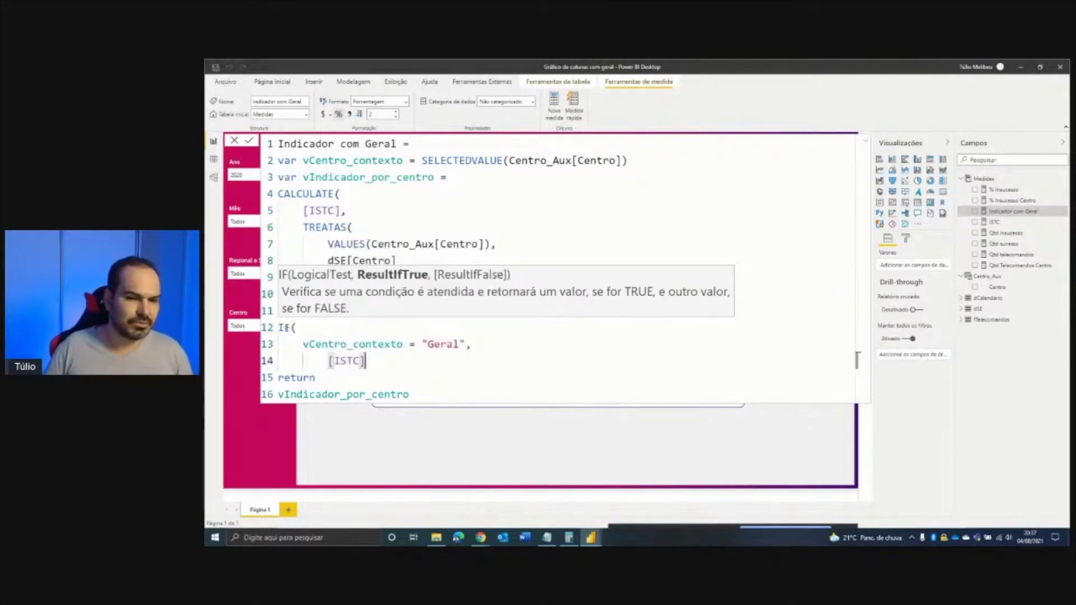
type(",")
key("Return")
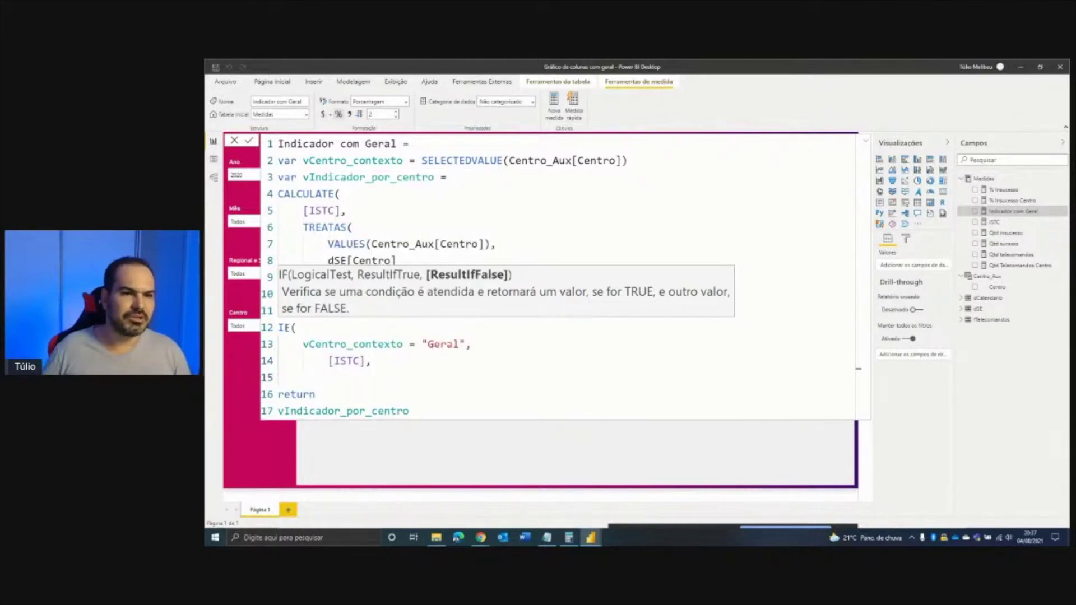
double_click(348, 177)
key("ctrl+c")
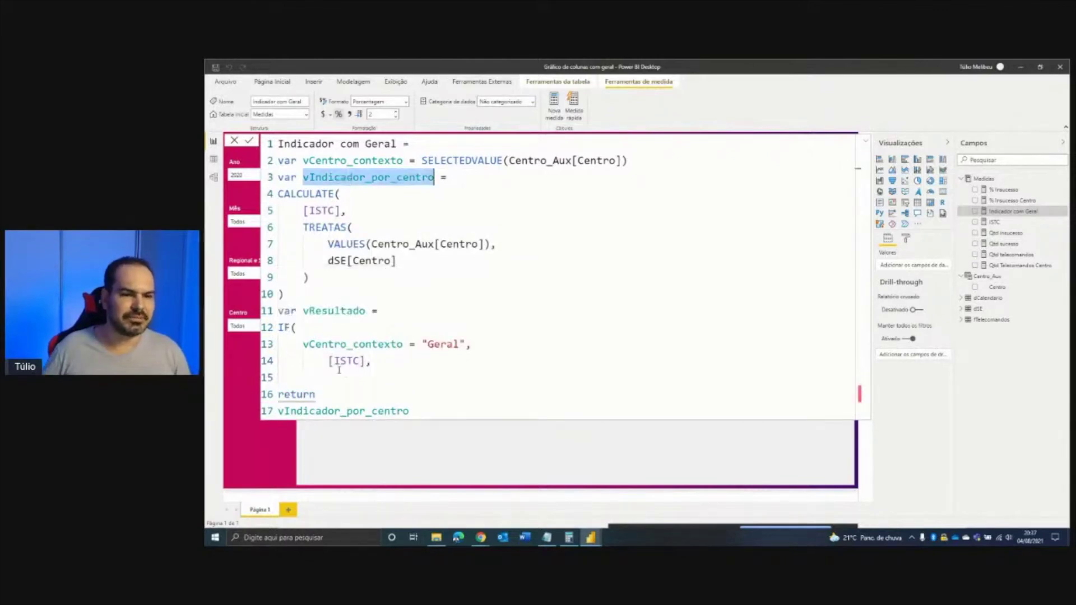
left_click(339, 374)
key("ctrl+v")
key("Return")
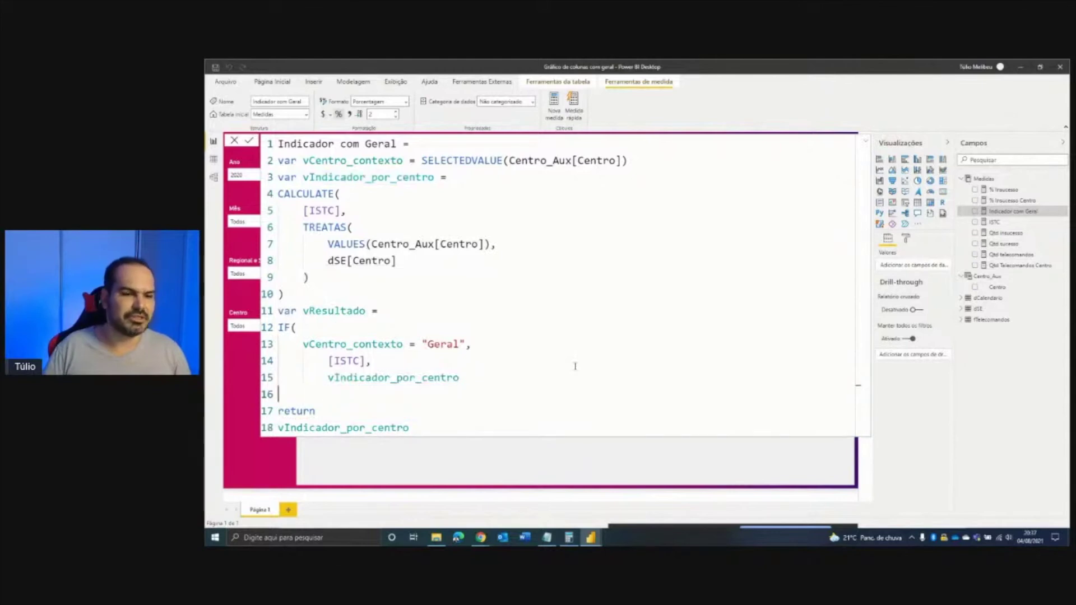
type(")")
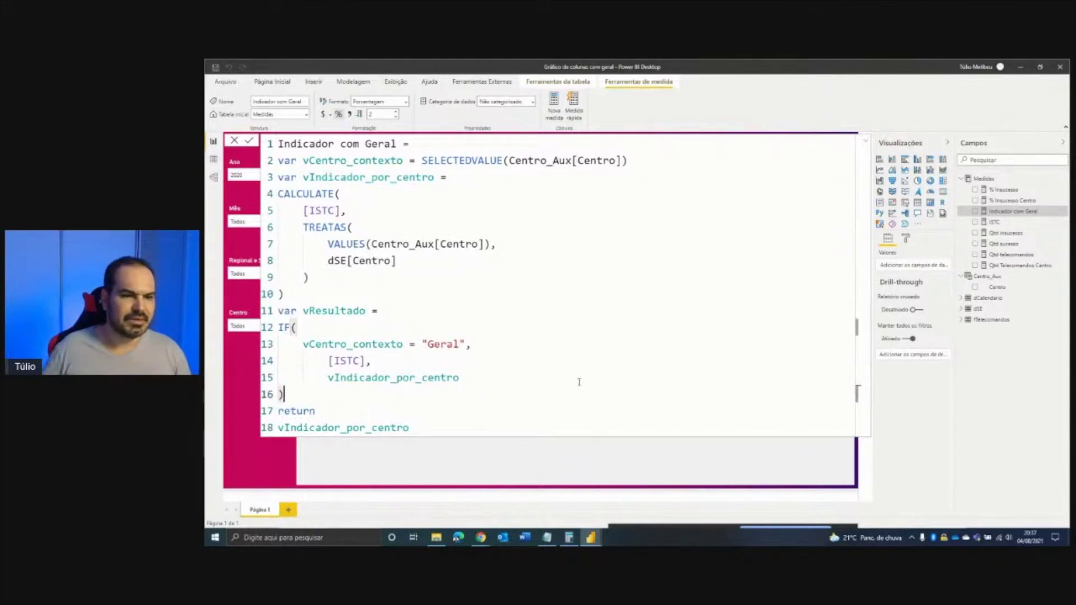
Replace vIndicador_por_centro with vResultado in the measure's return clause and commit the formula
left_click_drag(326, 351, 371, 370)
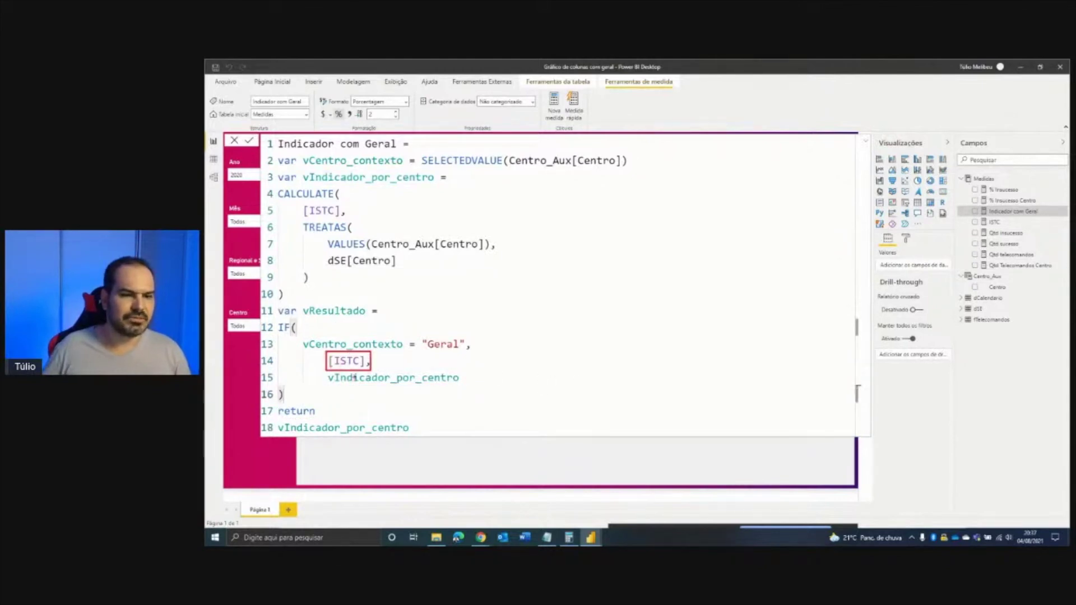
left_click_drag(284, 377, 324, 377)
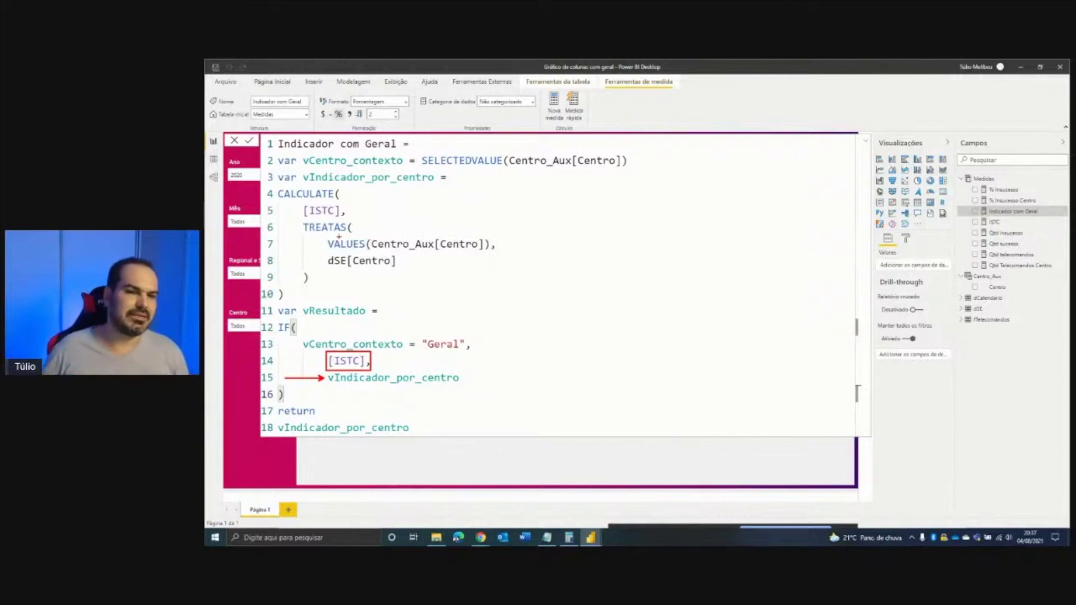
mouse_move(294, 234)
left_mouse_down()
mouse_move(361, 229)
mouse_move(309, 218)
left_mouse_up()
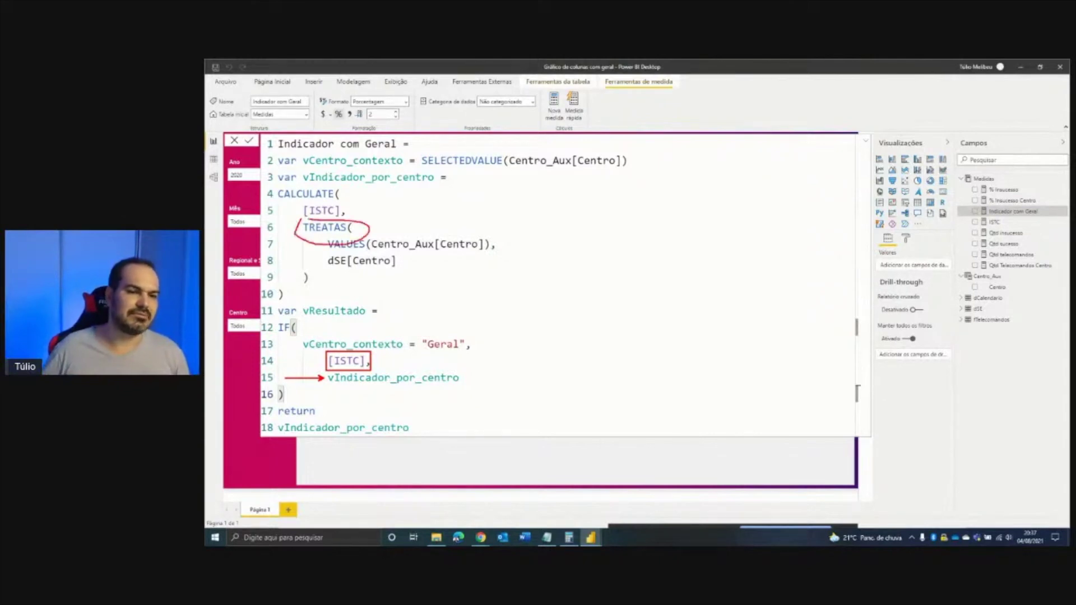
key("Escape")
double_click(331, 311)
key("ctrl+c")
left_click_drag(411, 427, 276, 429)
key("ctrl+v")
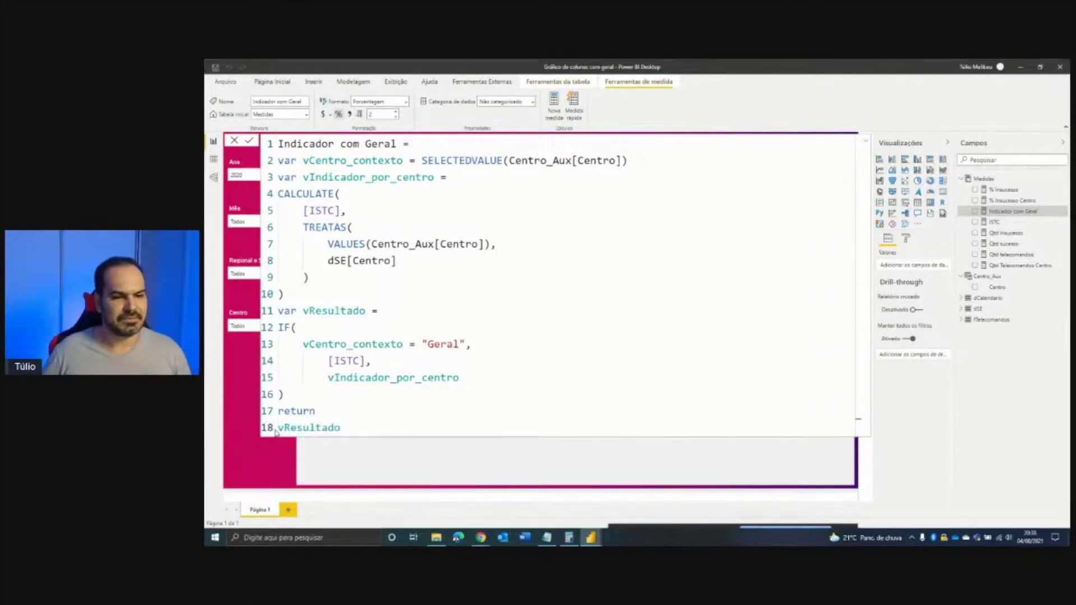
left_click(358, 412)
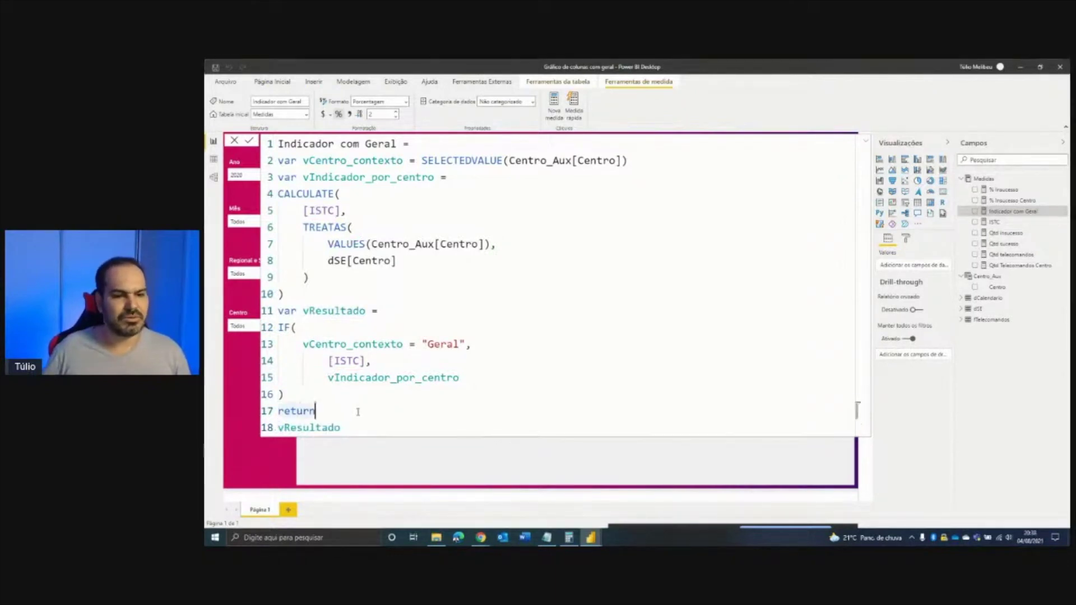
key("Return")
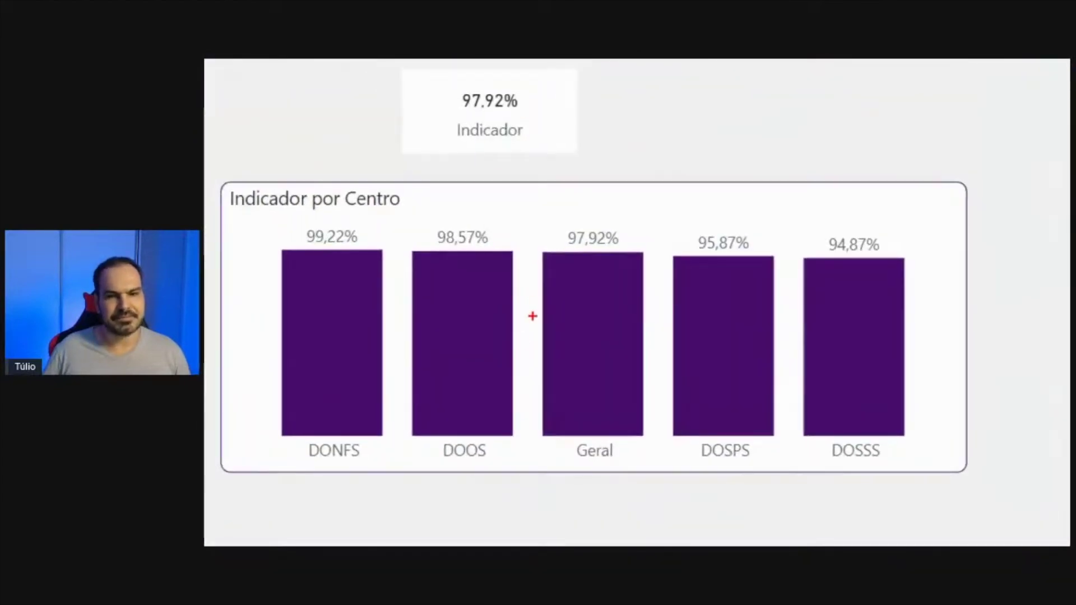
Check the Geral column against the Indicador card and review how the Indicador com Geral formula treats each centre
left_click_drag(543, 217, 641, 468)
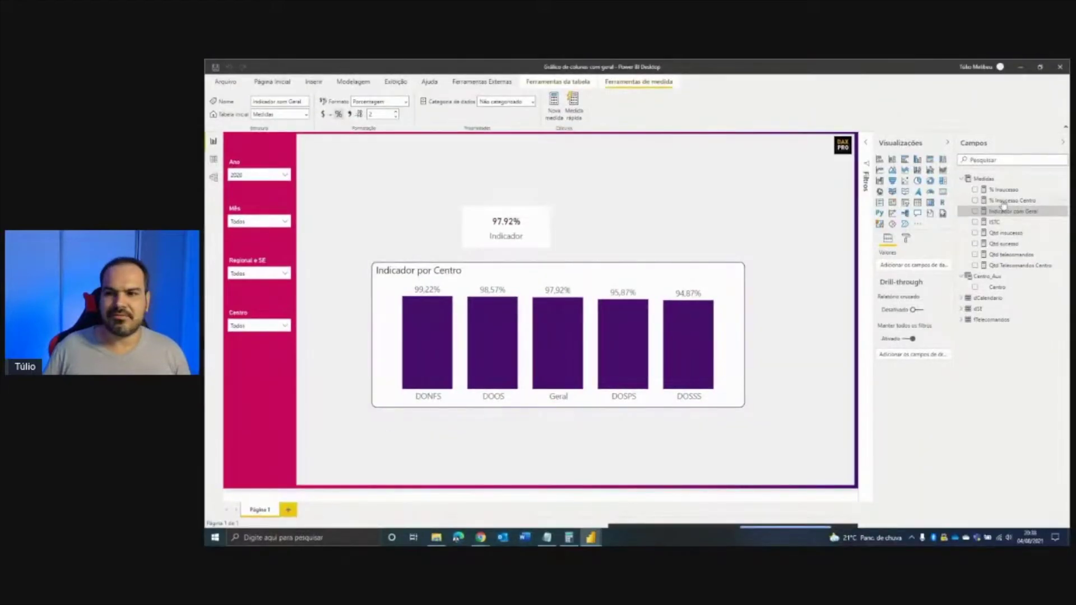
left_click(1003, 201)
left_click(1002, 212)
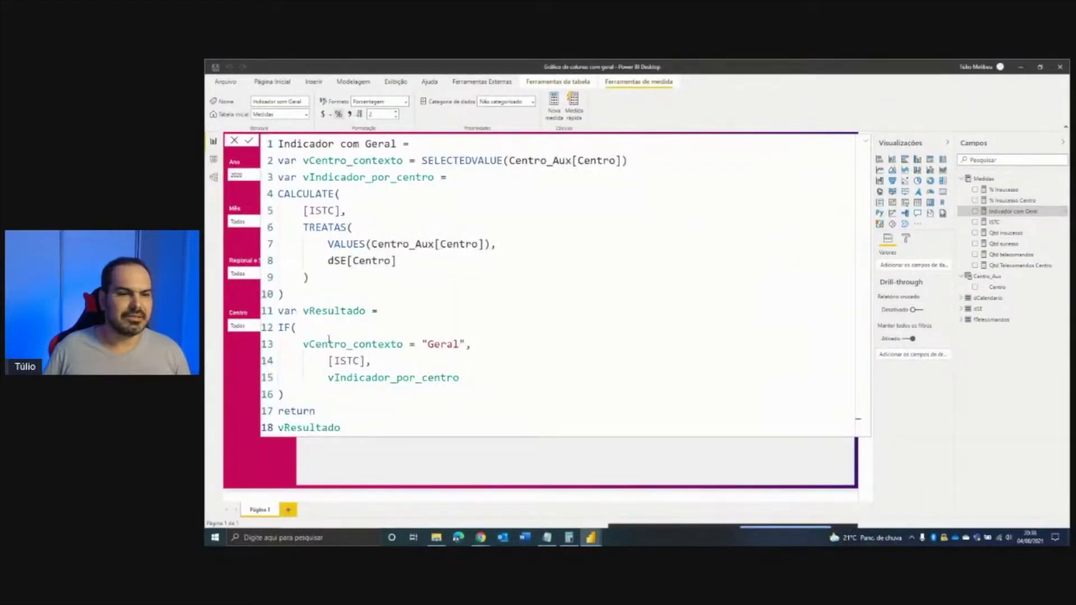
key("Escape")
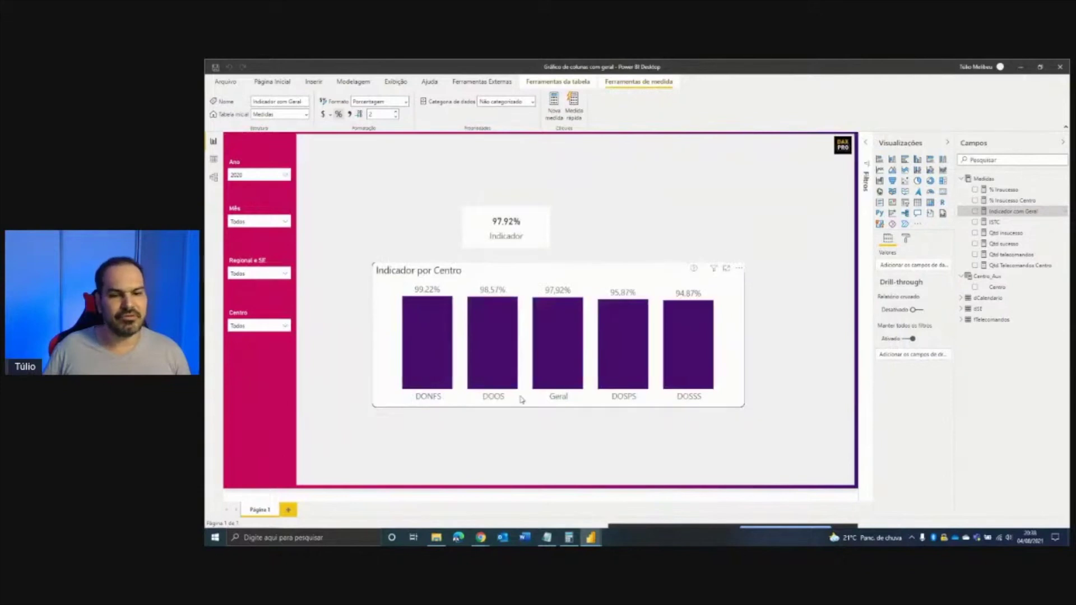
mouse_move(418, 388)
left_mouse_down()
mouse_move(410, 407)
mouse_move(447, 390)
left_mouse_up()
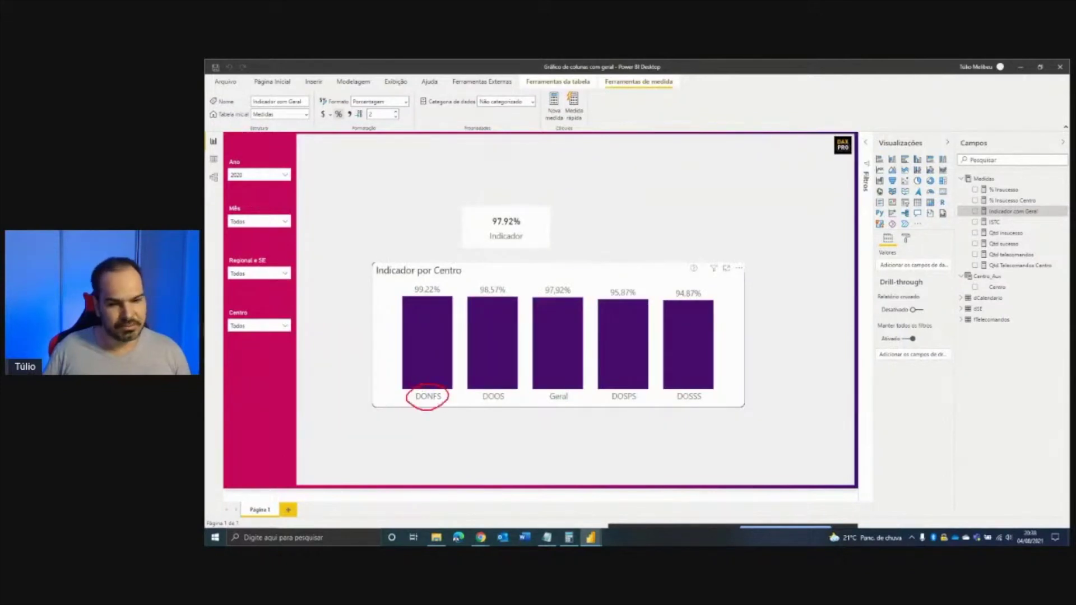
left_click(1002, 211)
mouse_move(268, 174)
left_mouse_down()
mouse_move(300, 220)
mouse_move(505, 303)
left_mouse_up()
key("Escape")
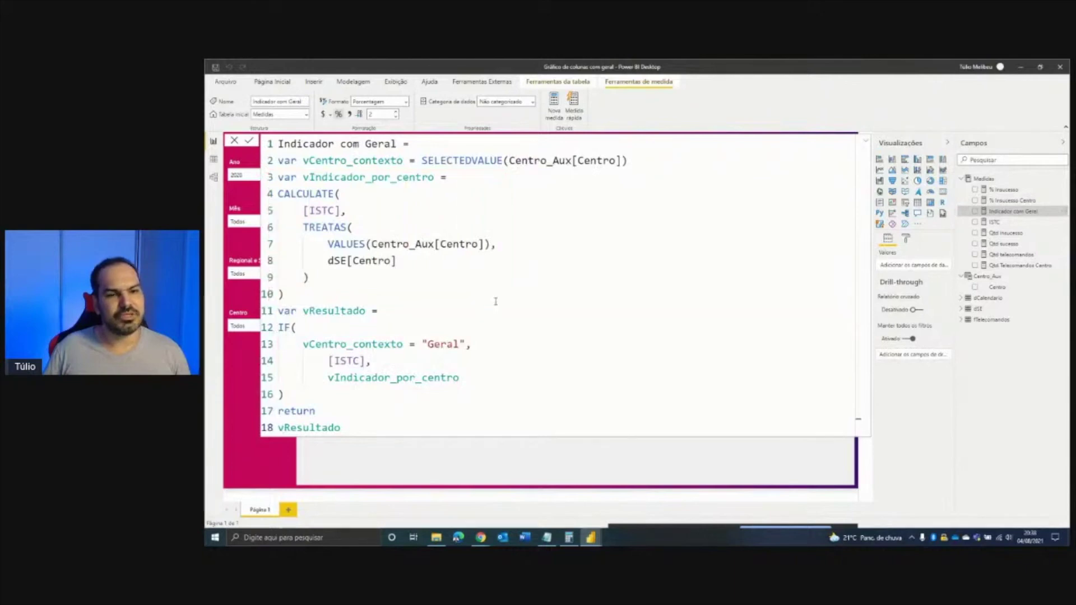
key("Escape")
mouse_move(533, 283)
left_mouse_down()
mouse_move(588, 381)
mouse_move(586, 398)
left_mouse_up()
mouse_move(483, 228)
left_mouse_down()
mouse_move(523, 214)
mouse_move(558, 272)
left_mouse_up()
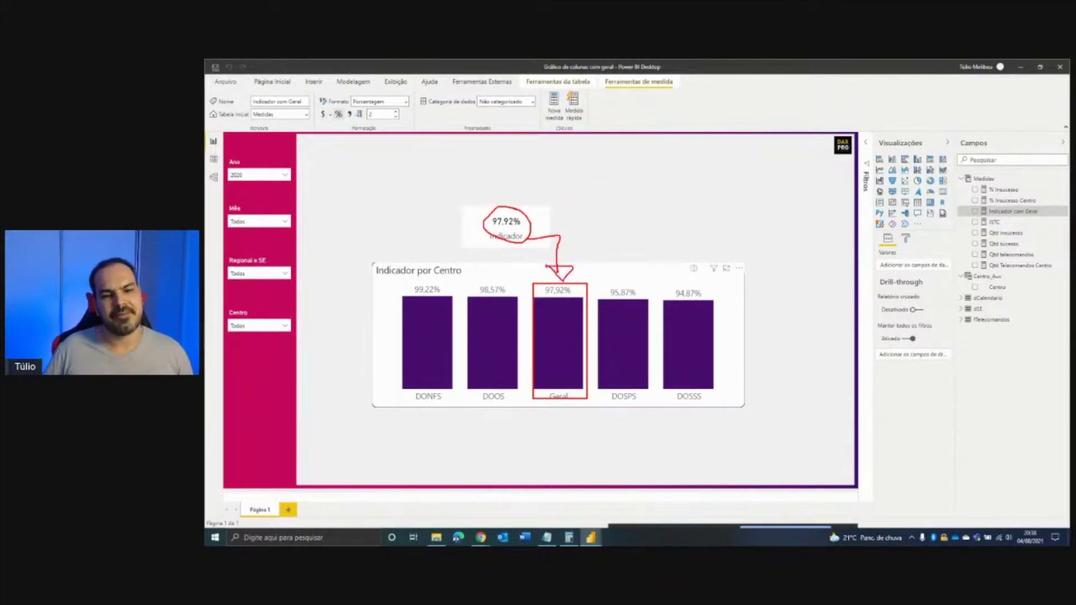
key("Escape")
Sort the Indicador por Centro chart by Centro in ascending order
left_click(739, 270)
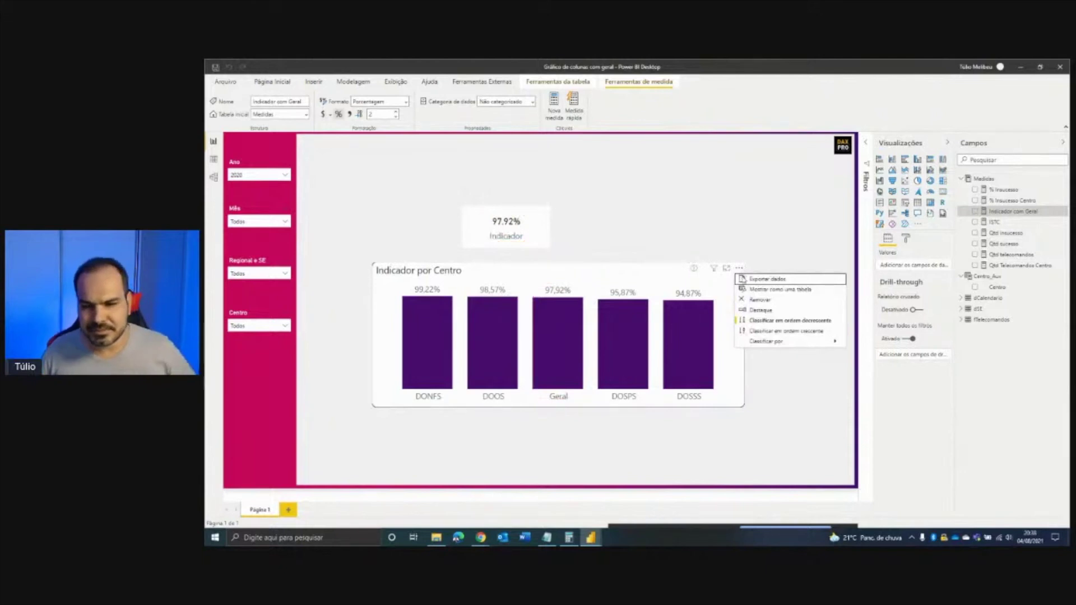
mouse_move(766, 342)
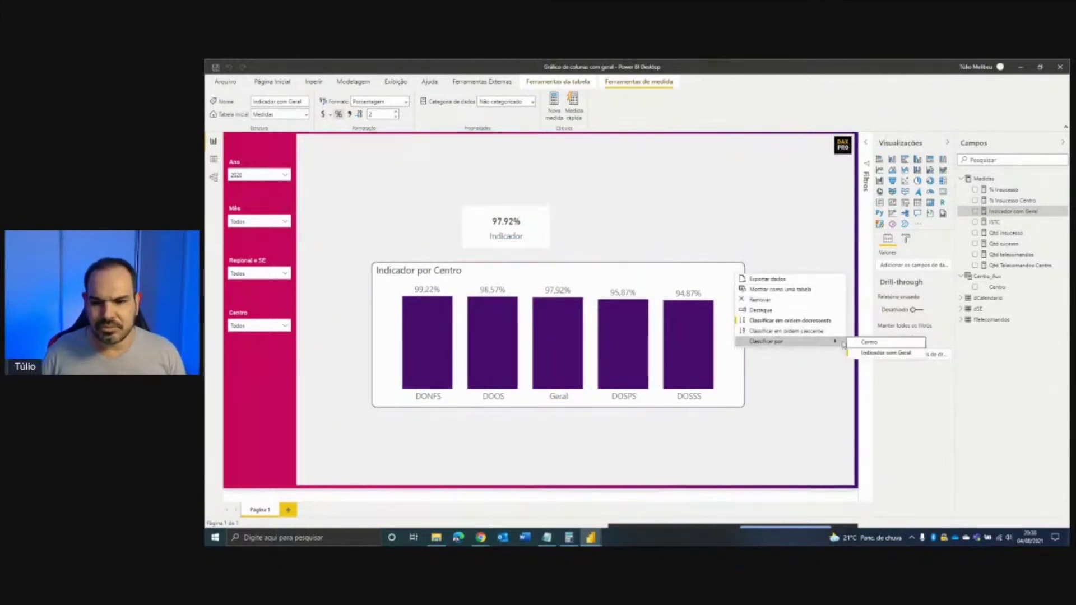
left_click(860, 343)
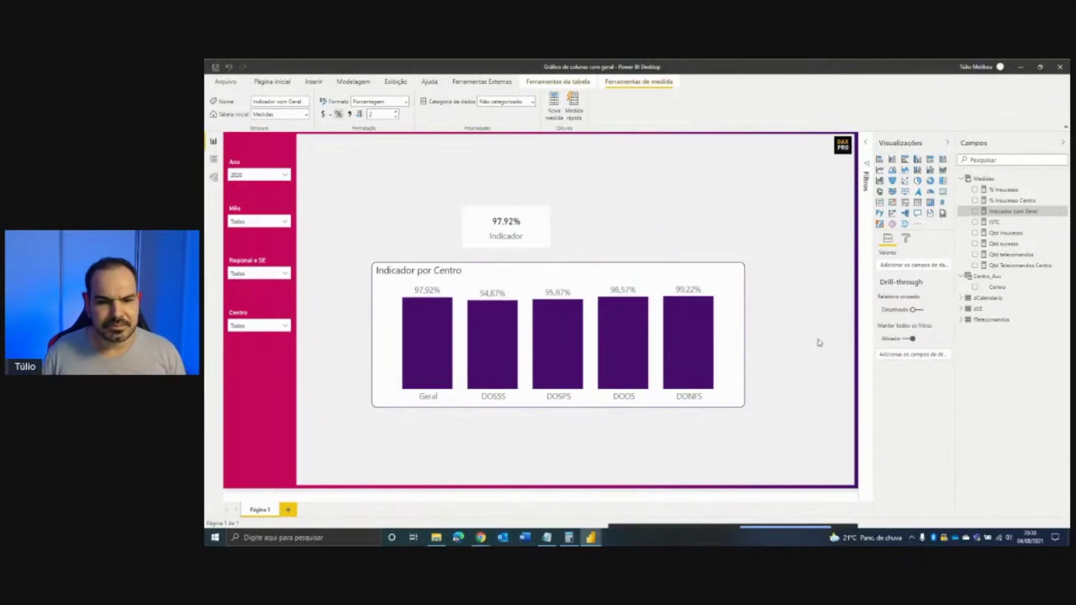
left_click(740, 270)
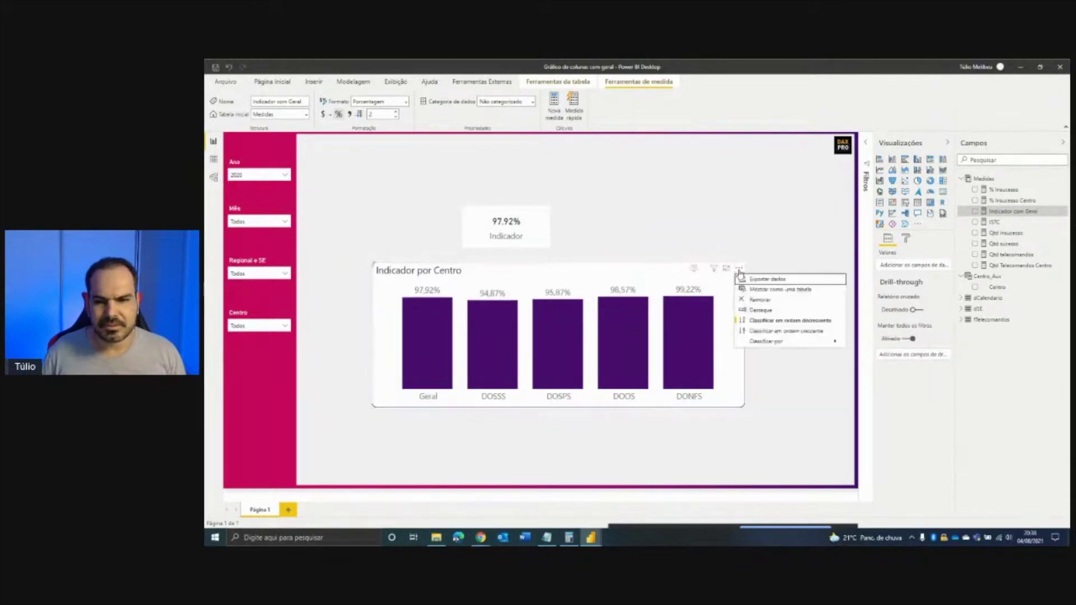
left_click(782, 330)
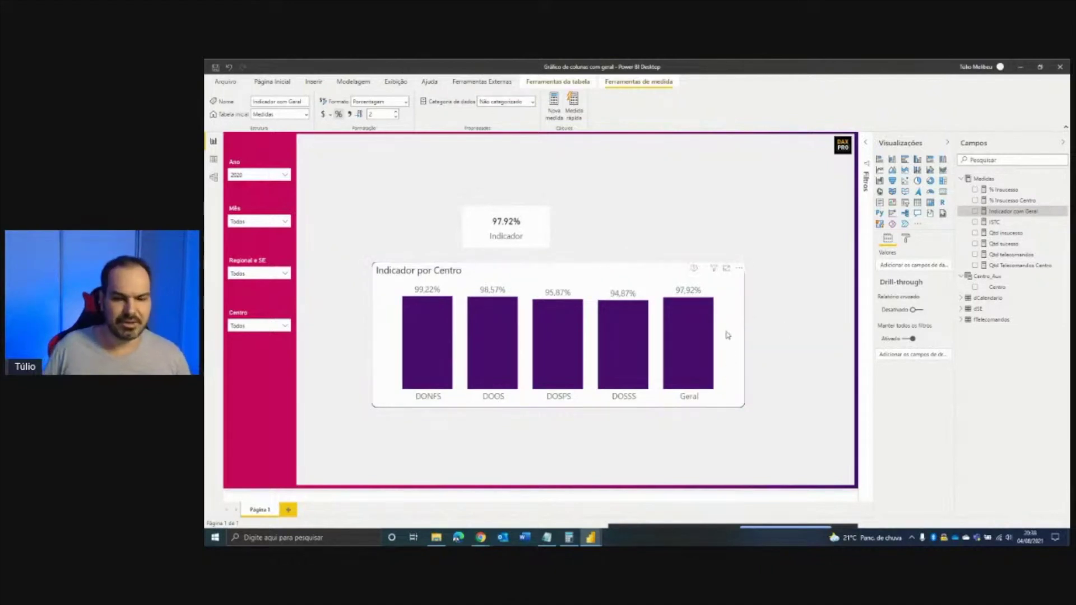
left_click_drag(665, 274, 728, 415)
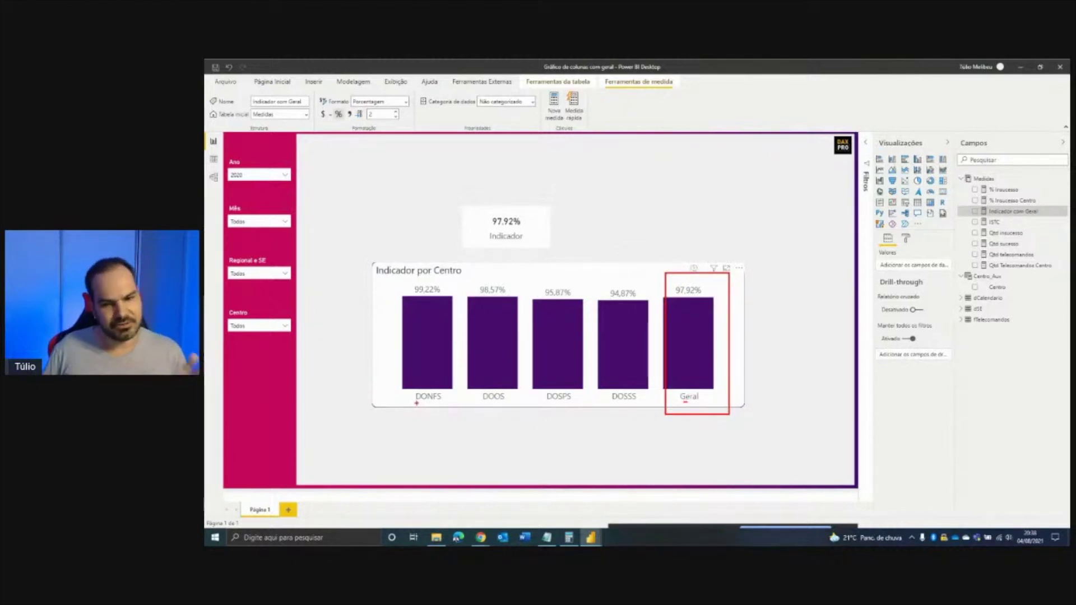
key("Escape")
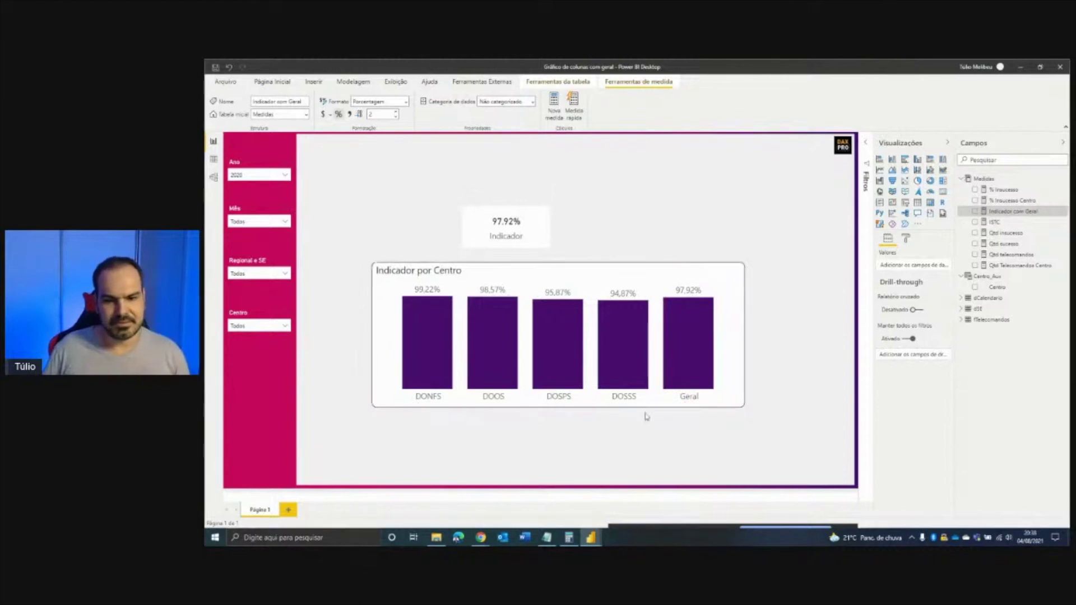
Add a constant line to the Indicador por Centro chart with the value 0,98
mouse_move(643, 324)
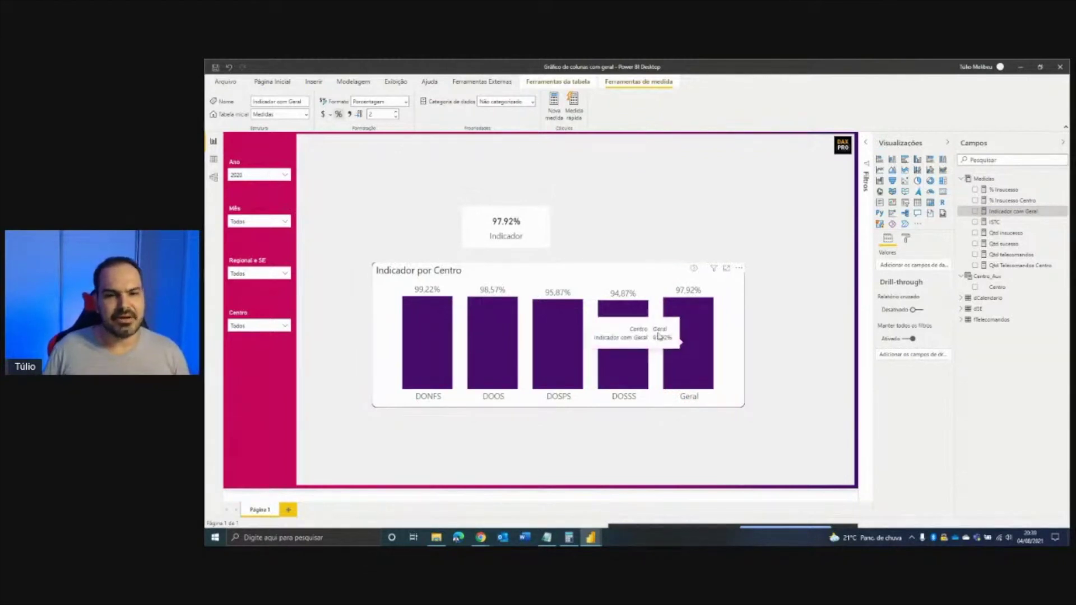
left_click(681, 280)
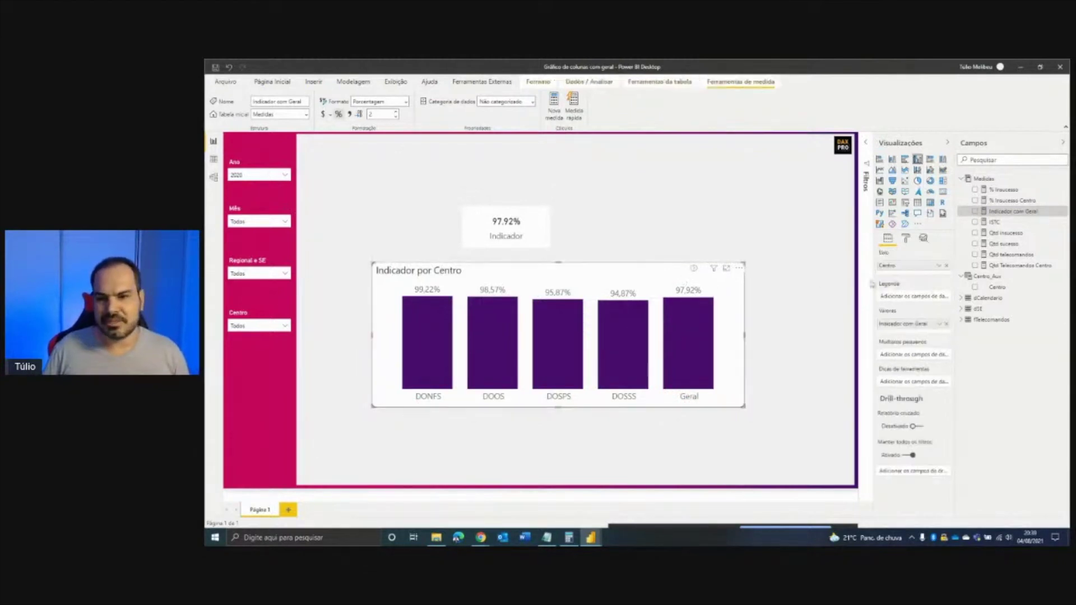
left_click(923, 240)
left_click(912, 280)
left_click(909, 294)
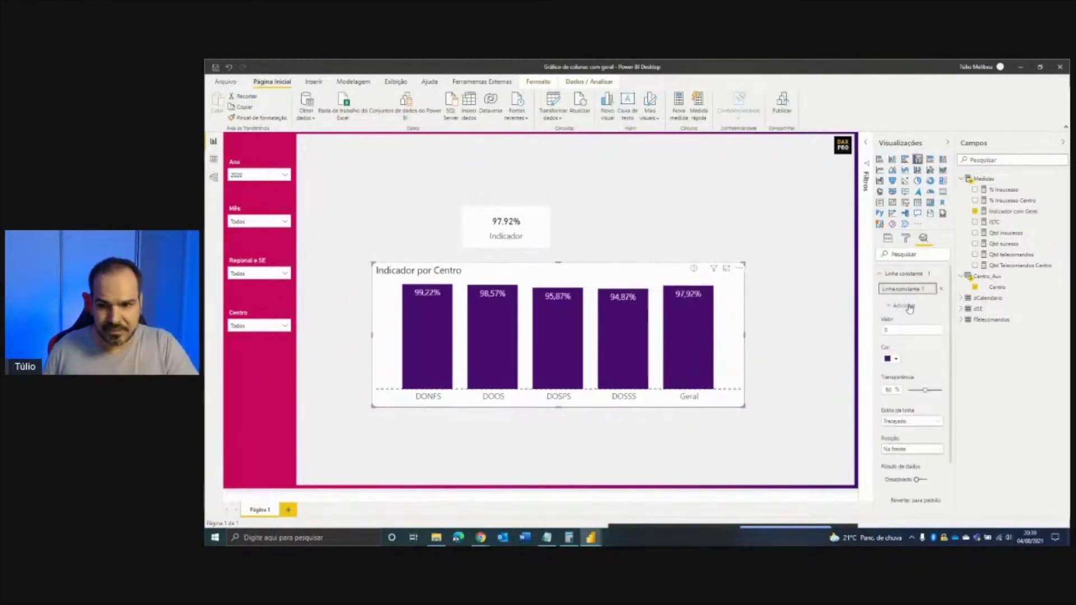
left_click(884, 330)
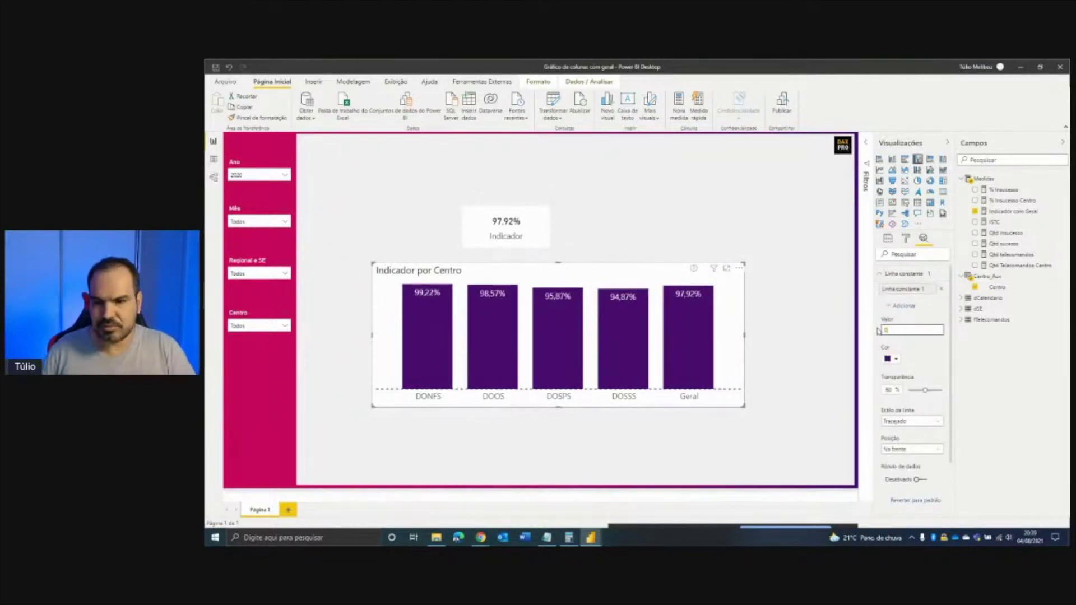
type("0,98")
key("Return")
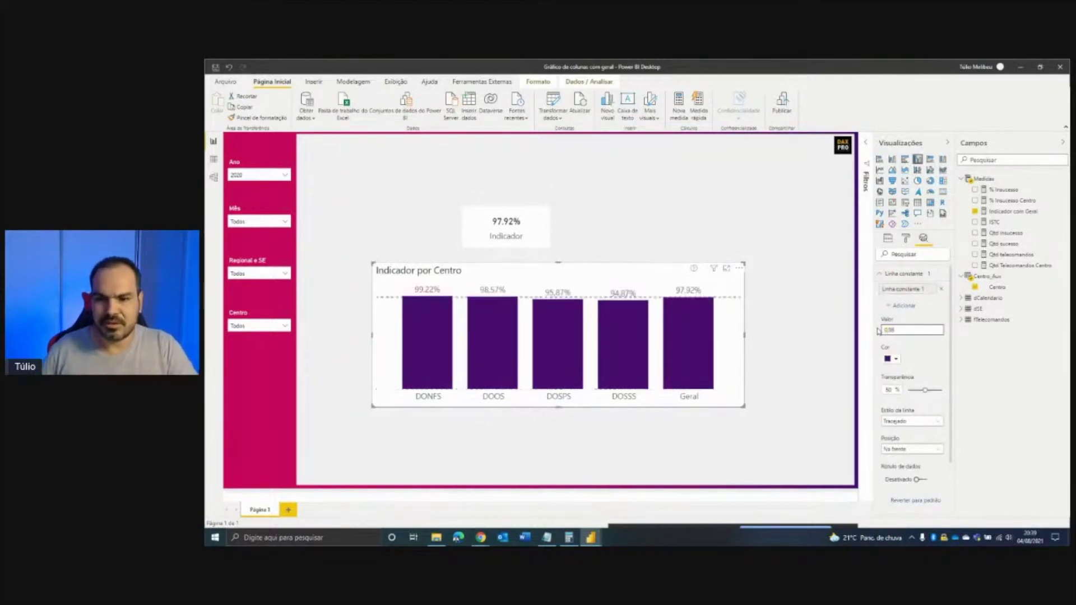
Set the constant line's colour to black and turn on its data label
left_click(895, 359)
left_click(908, 384)
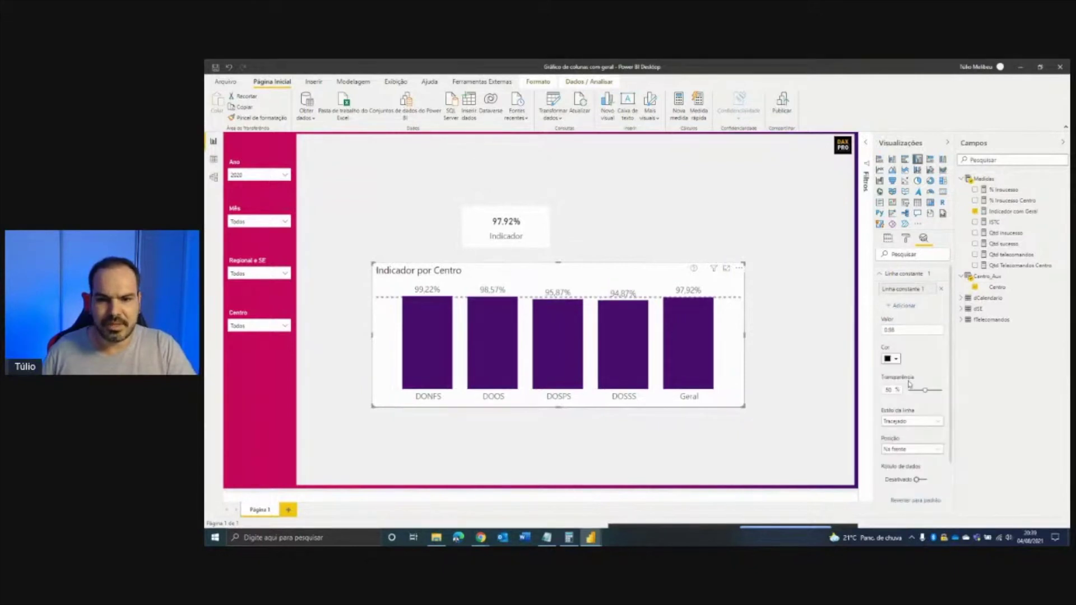
scroll(946, 389, "down", 3)
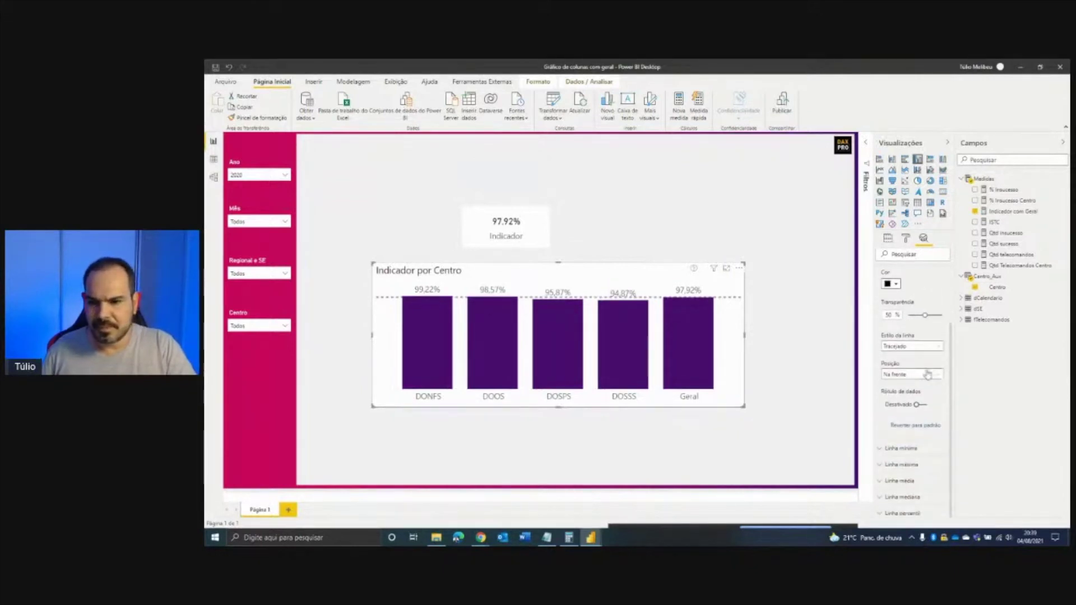
left_click(917, 404)
scroll(924, 397, "down", 3)
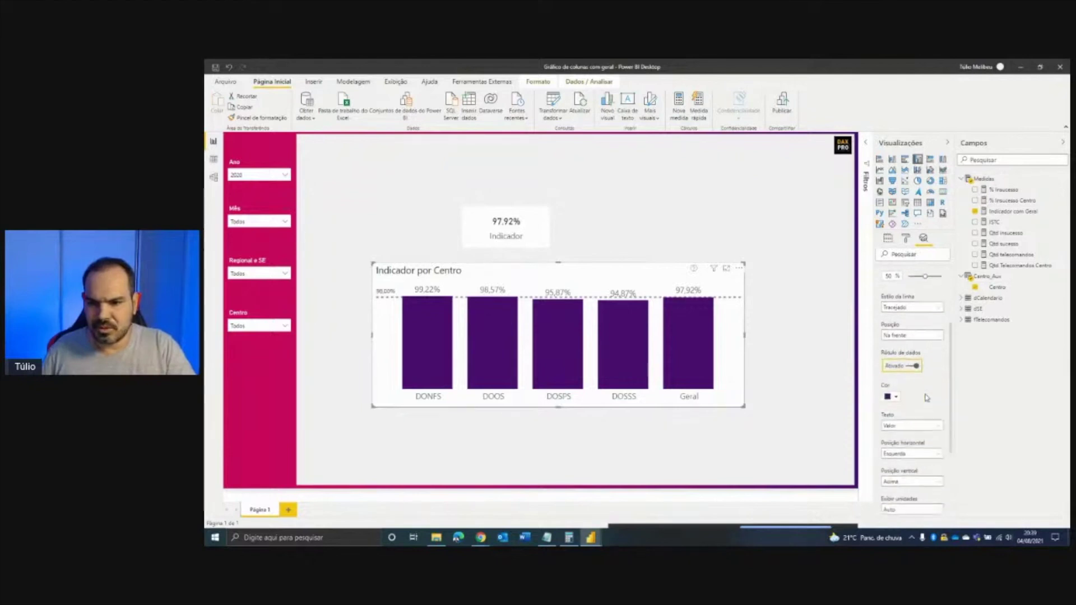
Set the constant line label's horizontal position to Direita and its colour to black
scroll(925, 393, "down", 2)
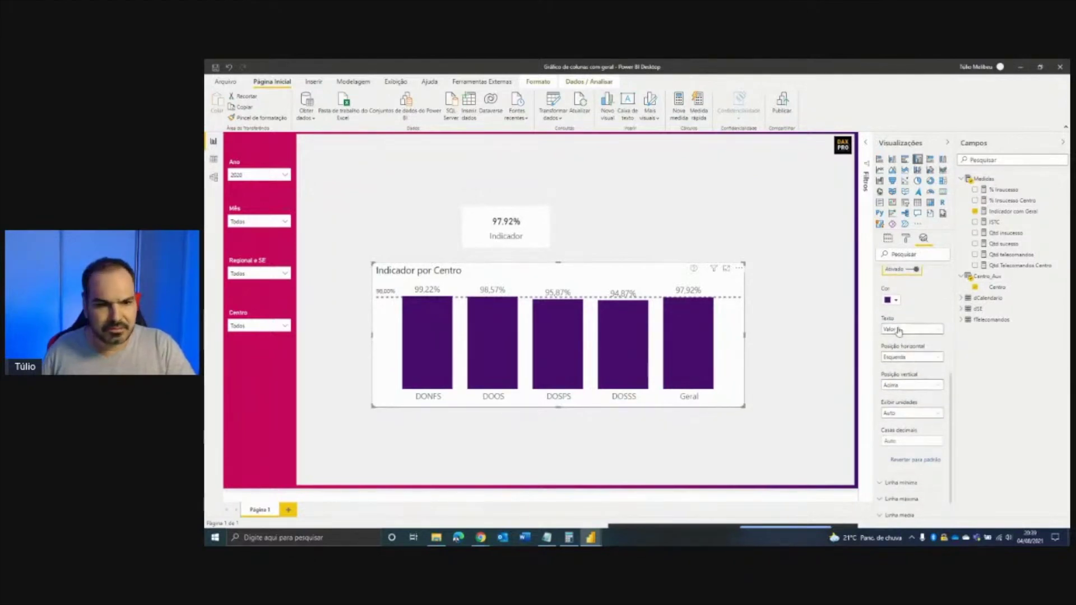
left_click(907, 359)
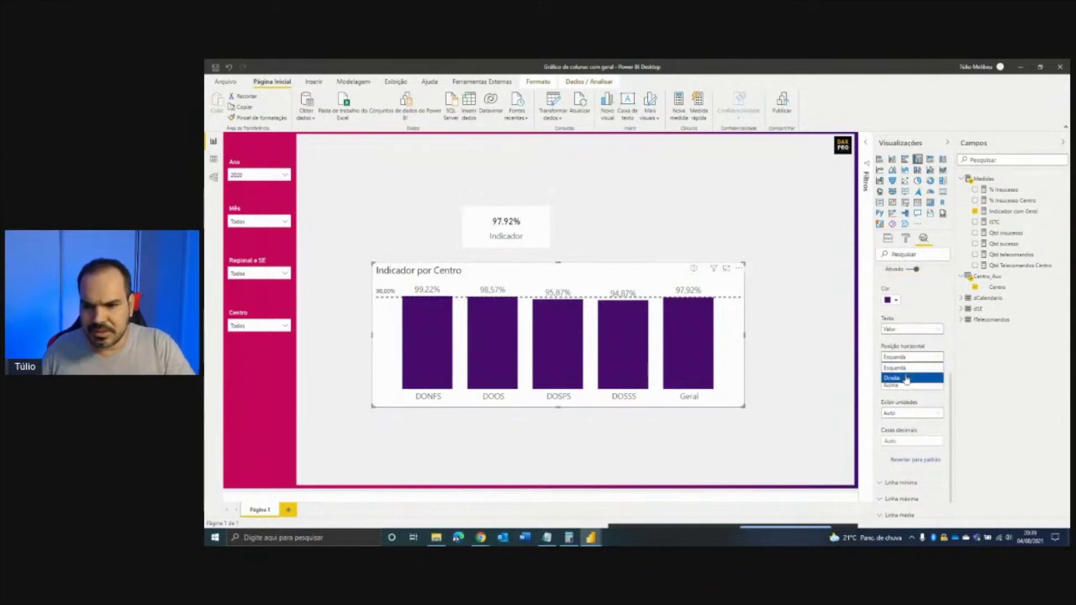
left_click(906, 378)
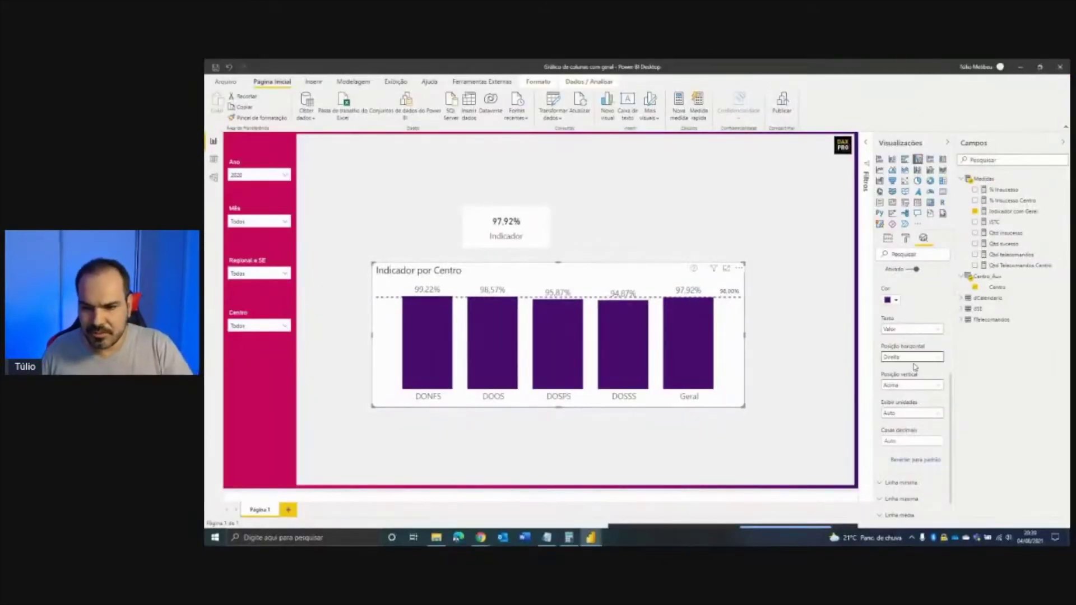
left_click(891, 300)
left_click(906, 315)
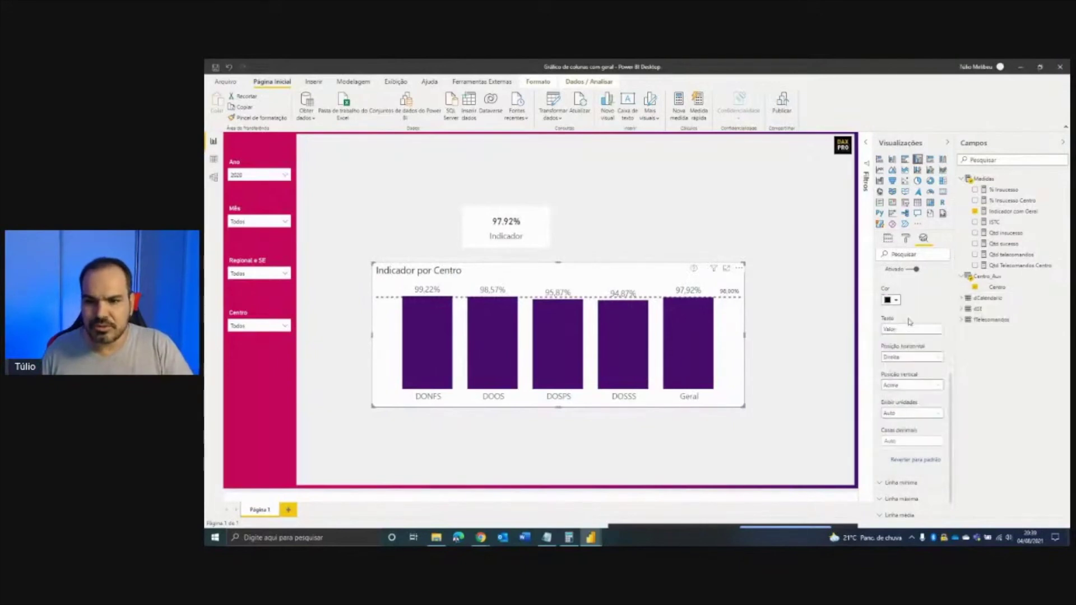
Create a new measure named Format cond in the Medidas table
right_click(980, 179)
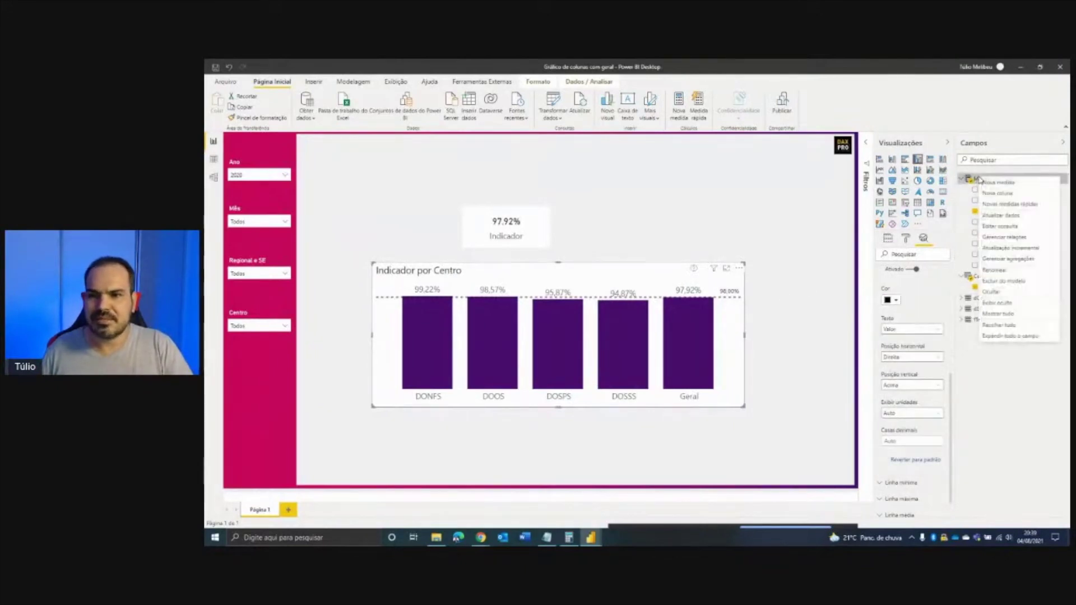
left_click(989, 187)
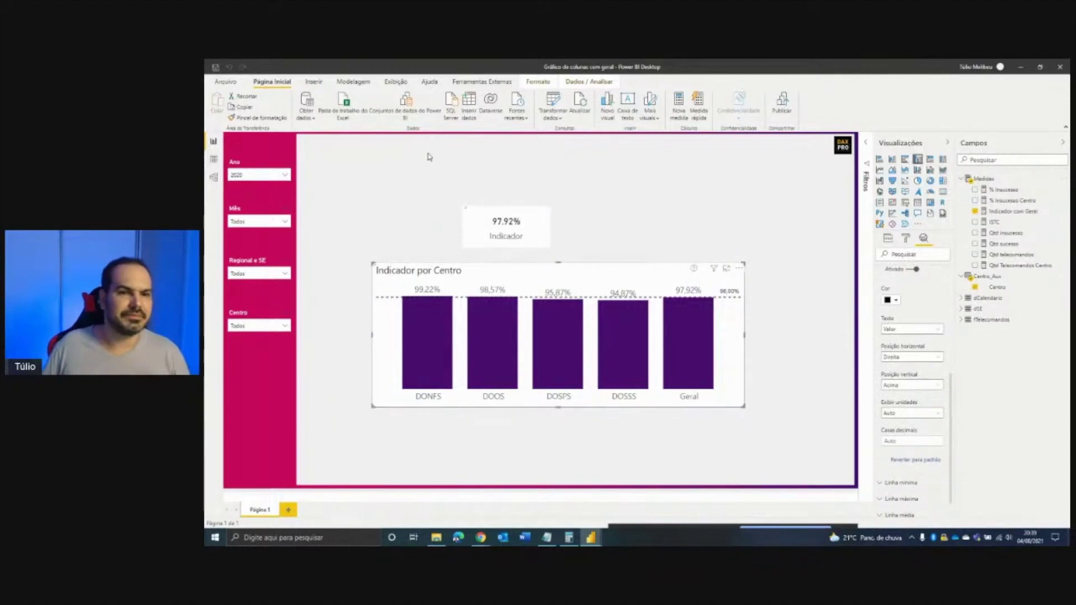
type("Format con")
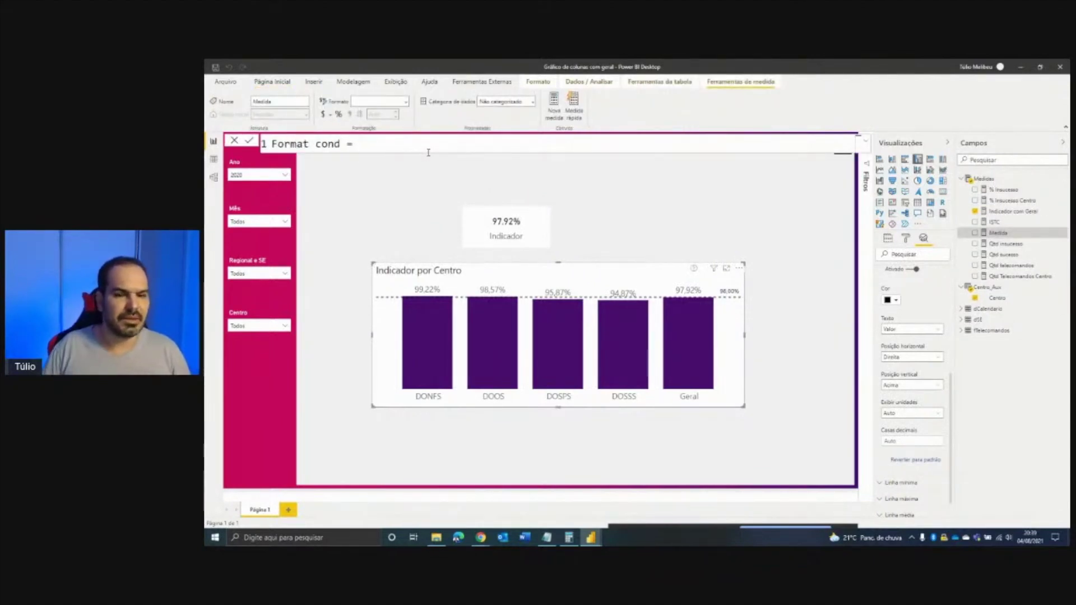
type("d =")
key("shift+Return")
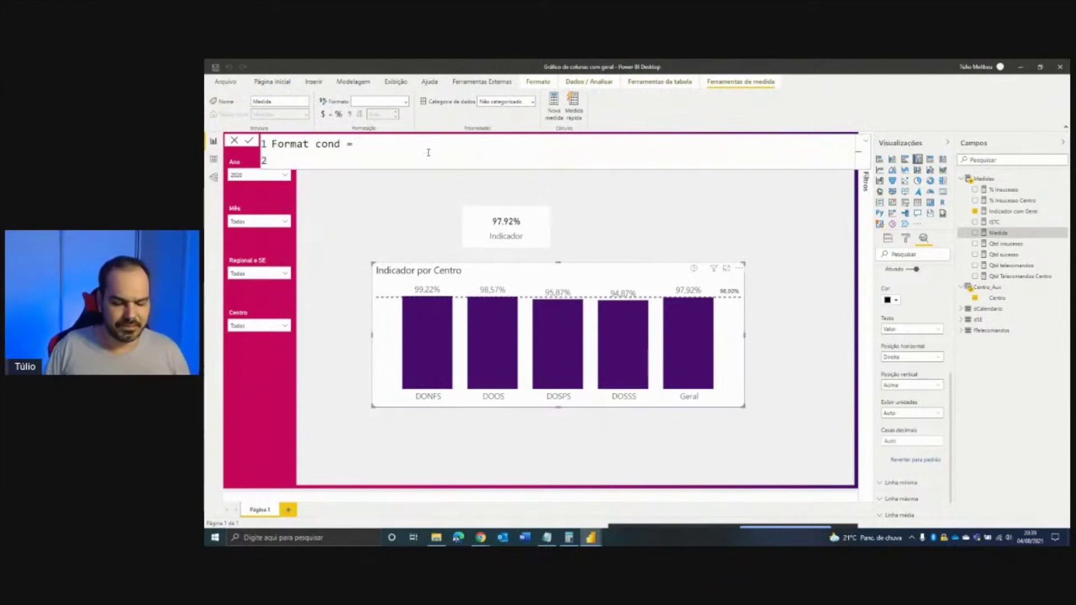
Begin the Format cond formula with an IF that tests whether [Indicador com Geral] >= 0.98
type("IF(")
key("shift+Return")
type("Indi")
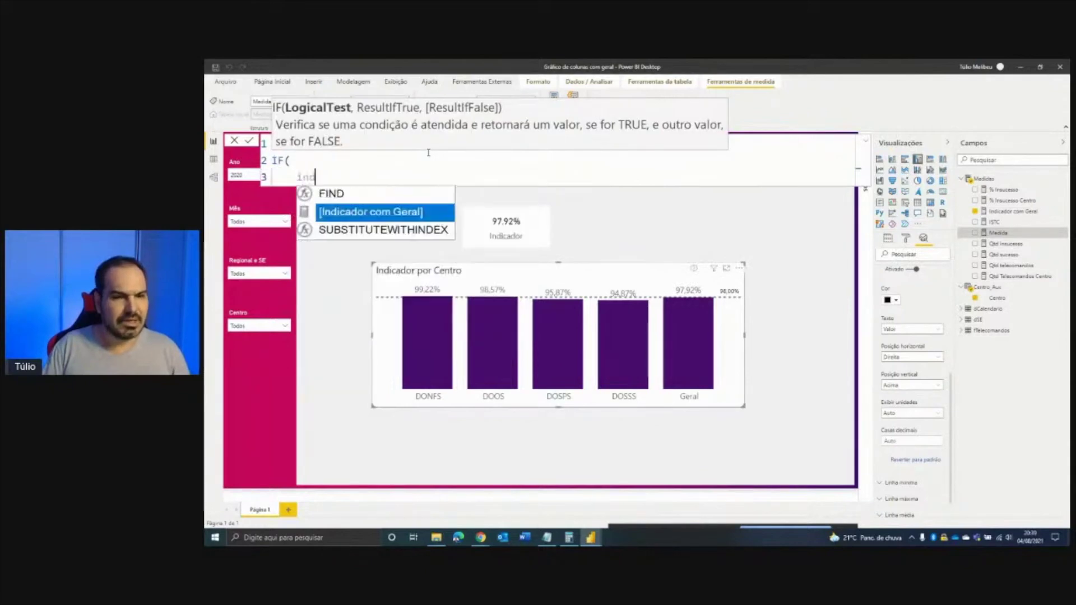
key("Tab")
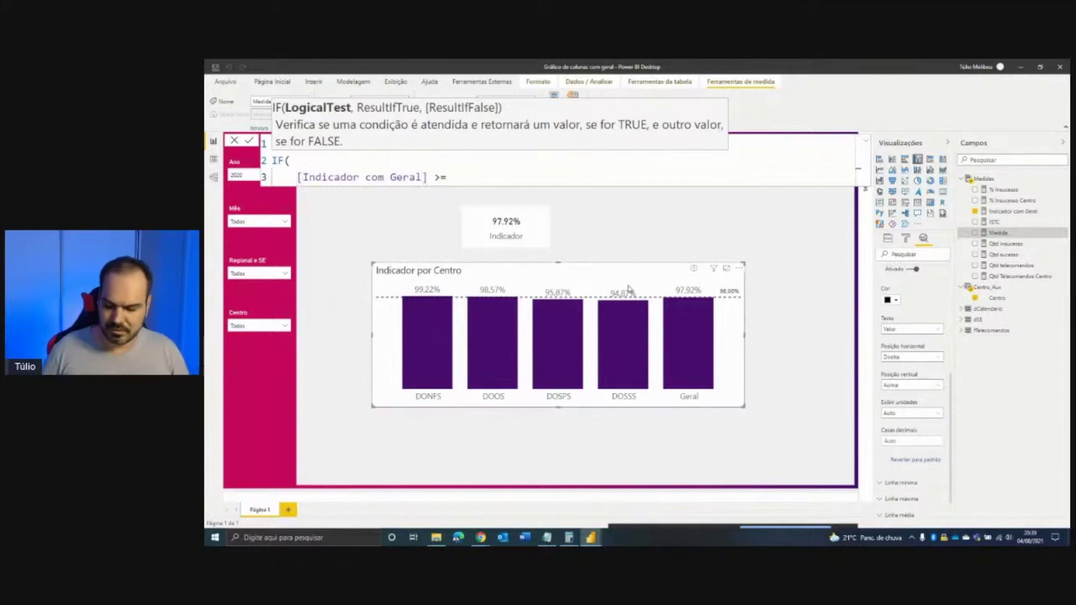
type(">= 0.98")
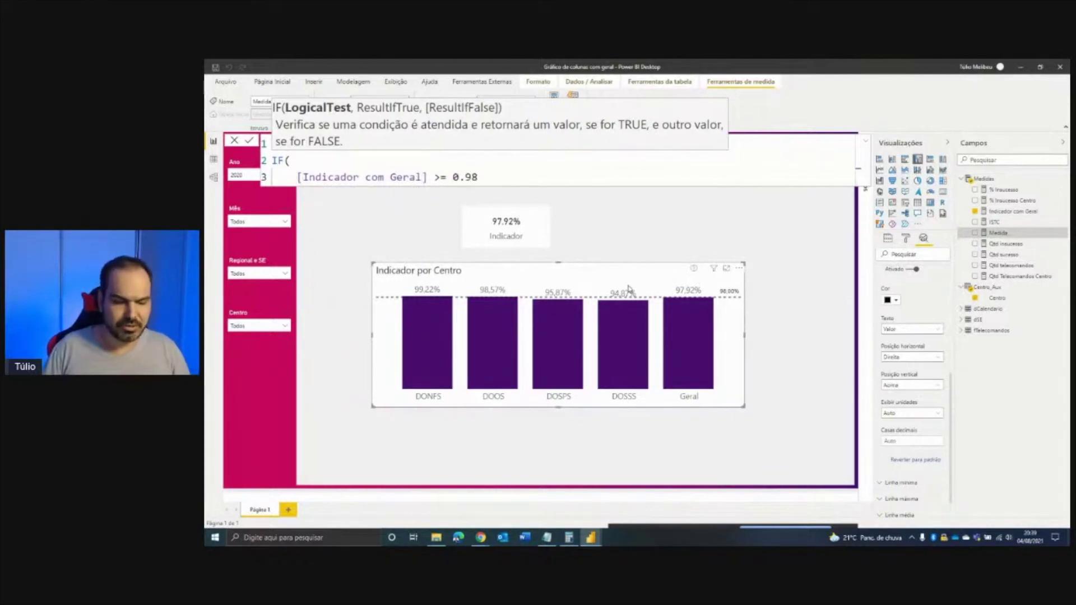
Complete the IF with "blue" as the true result and "orange" as the false result, and commit the measure
type(",")
key("shift+Return")
type("\"blue\",")
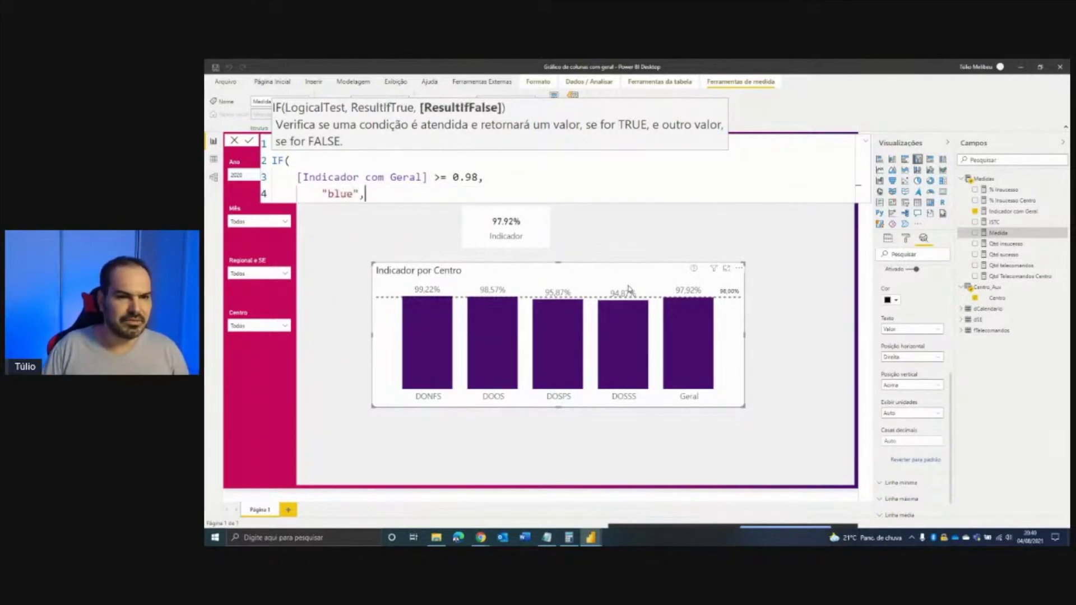
key("shift+Return")
type("\"orange")
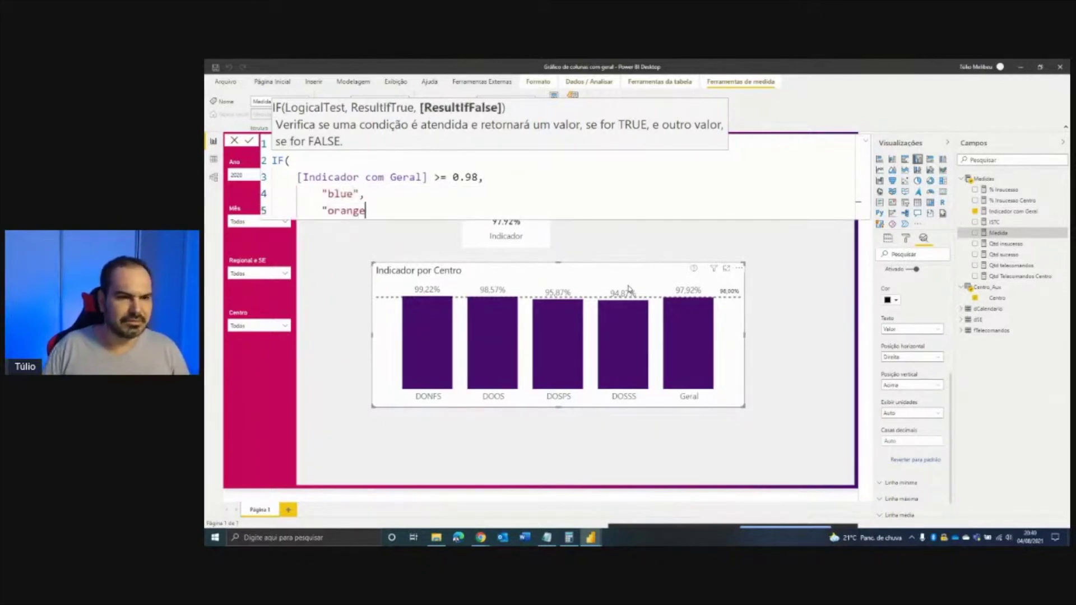
type("\"")
key("shift+Return")
key("BackSpace")
key("BackSpace")
type(")")
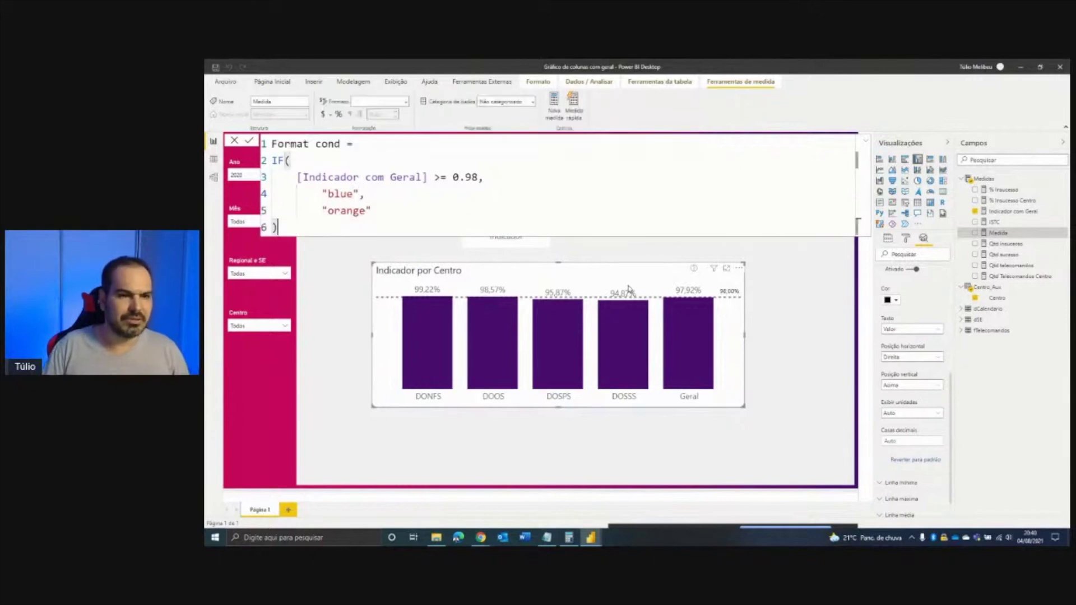
mouse_move(321, 187)
left_mouse_down()
mouse_move(319, 208)
mouse_move(375, 225)
left_mouse_up()
left_click_drag(371, 181, 328, 181)
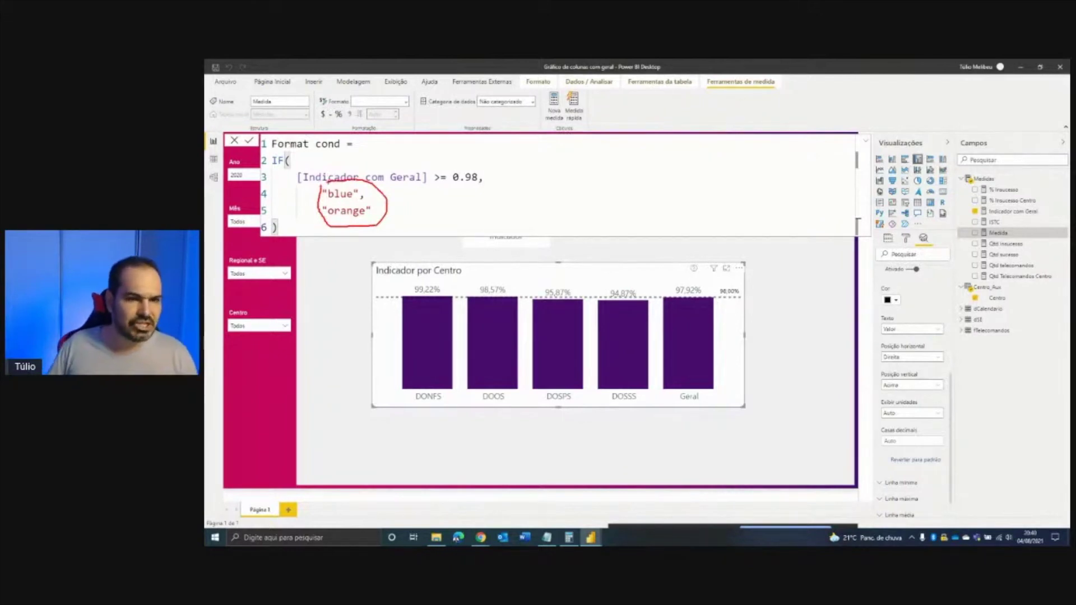
key("Escape")
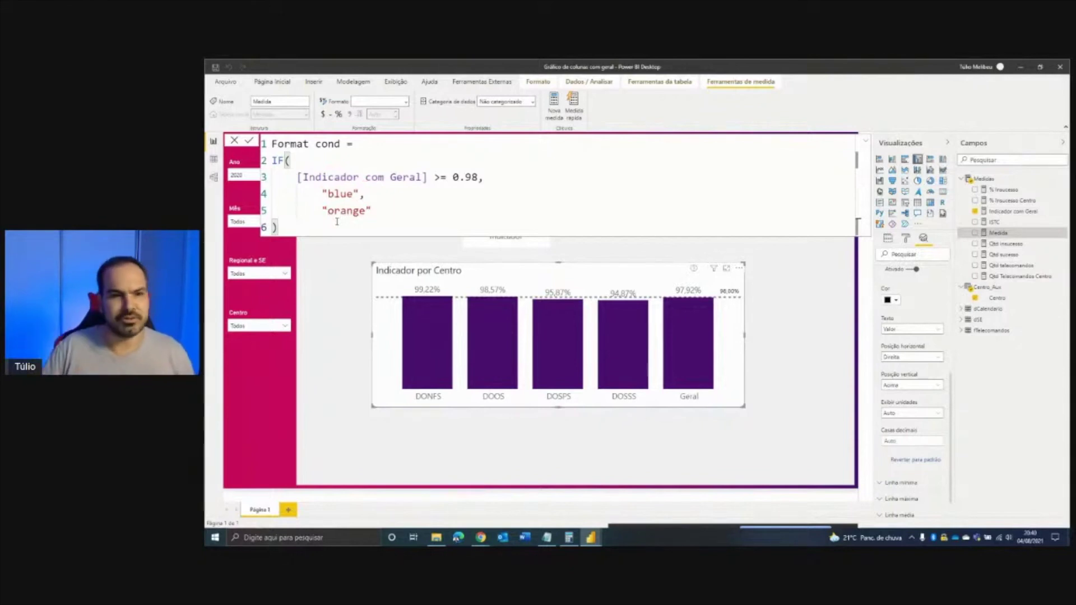
key("Return")
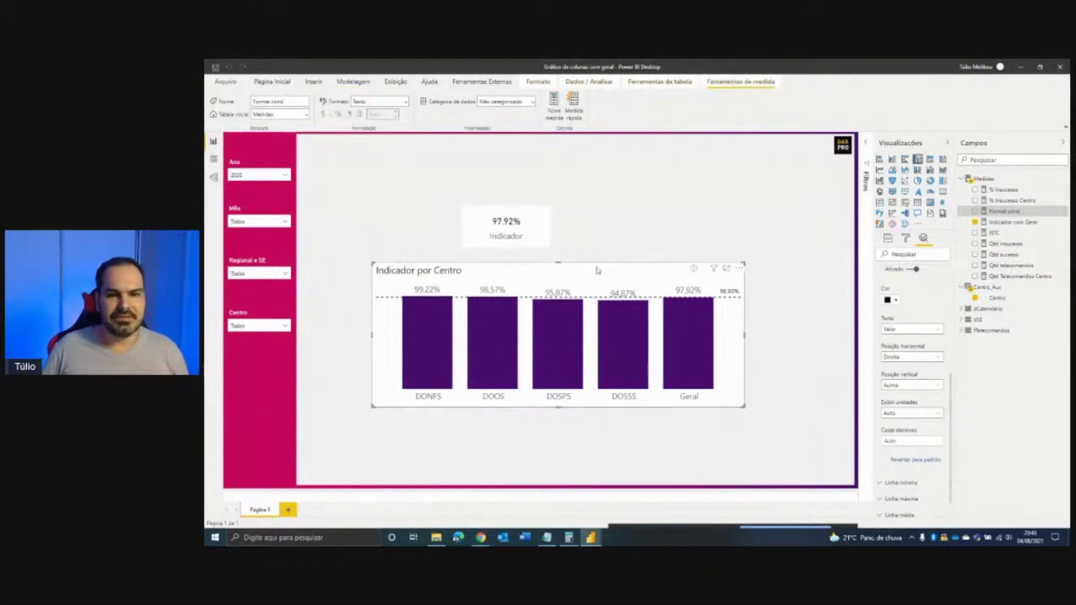
Apply conditional formatting to the chart's default data colour, formatted by Valor do campo based on the Format cond measure
left_click(905, 240)
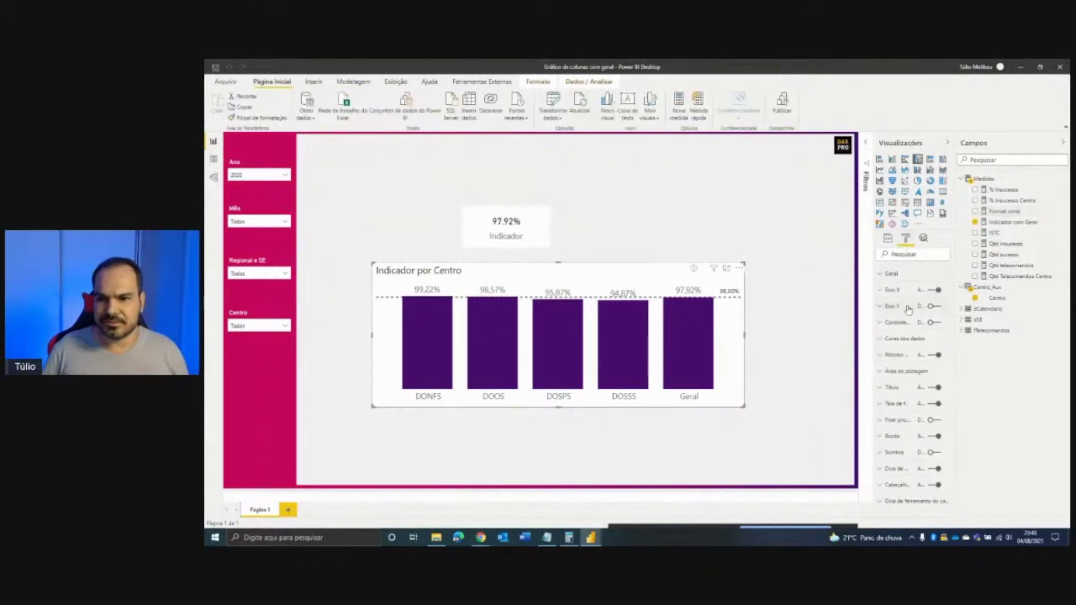
left_click(894, 338)
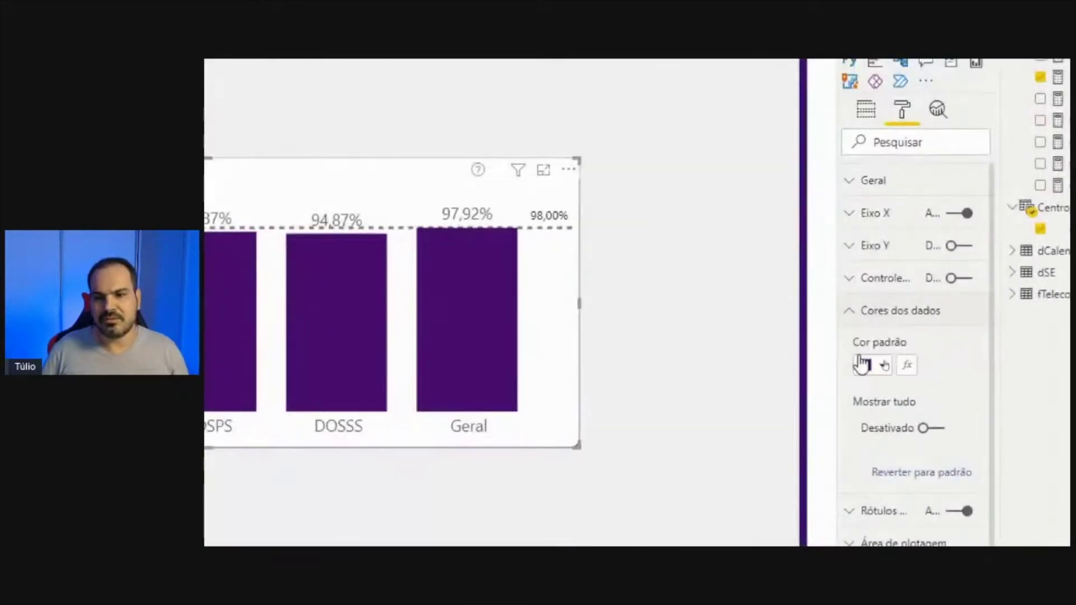
left_click(908, 366)
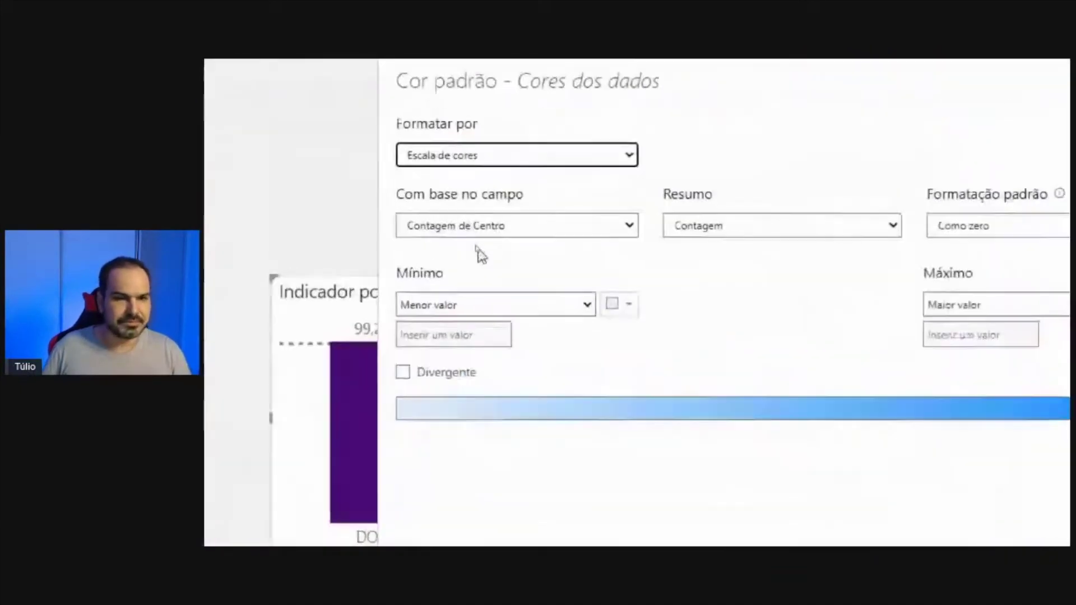
left_click(468, 202)
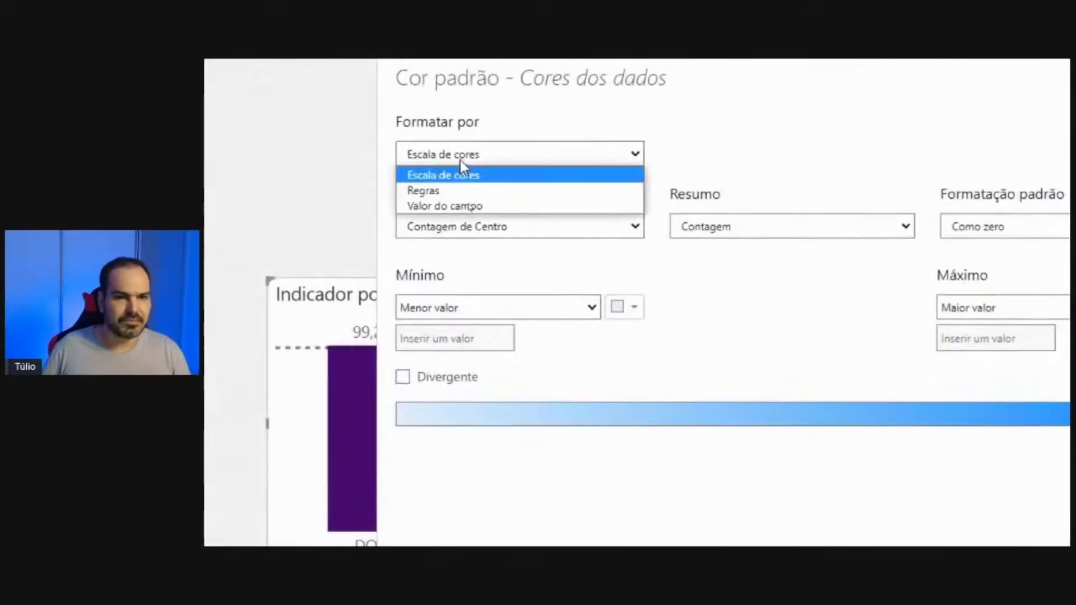
left_click(464, 223)
left_click(456, 227)
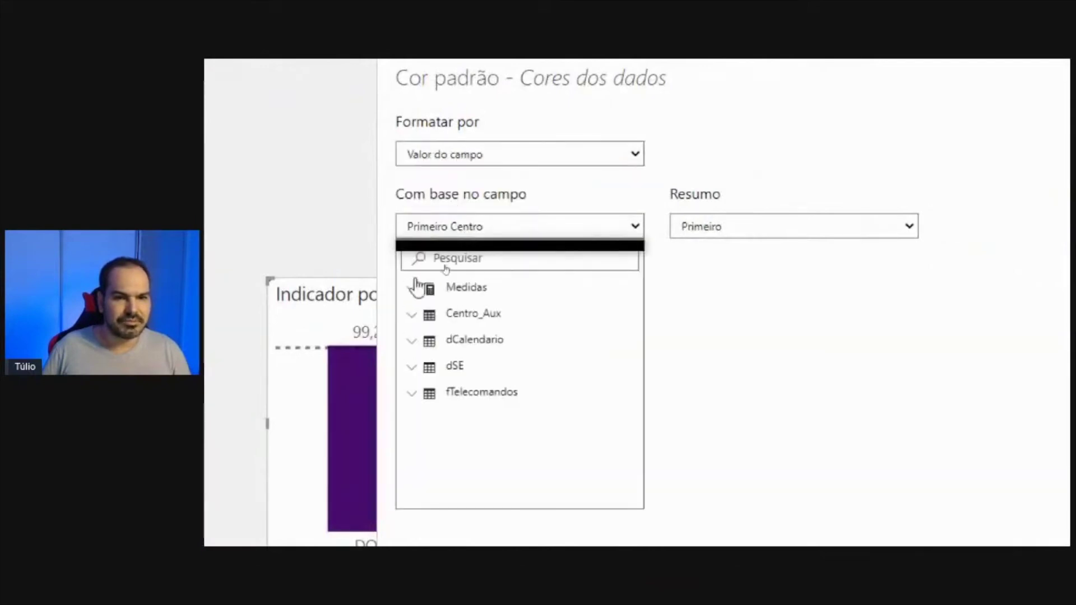
left_click(412, 288)
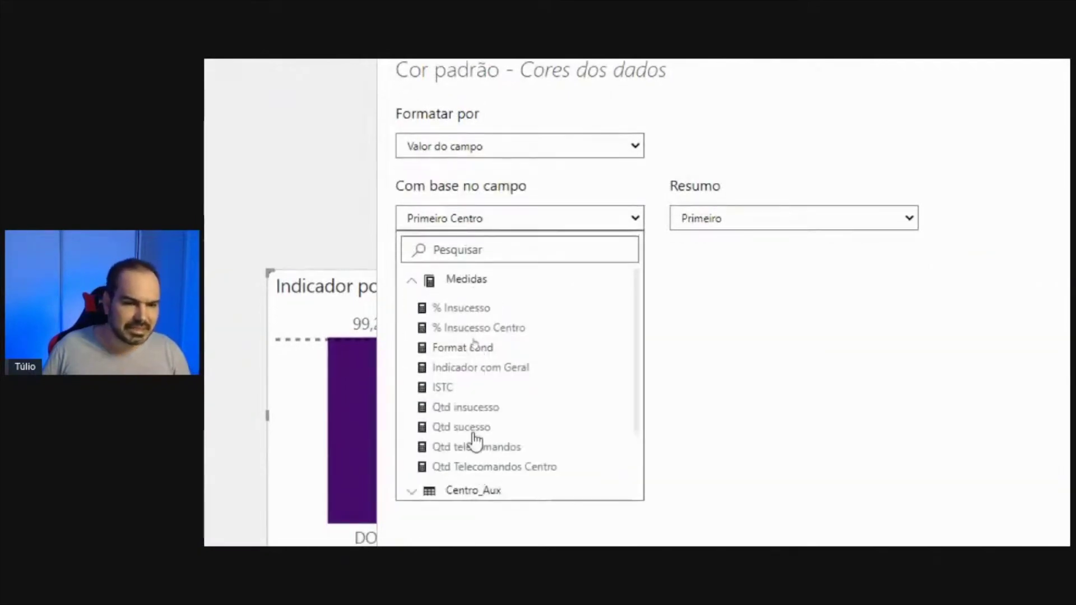
left_click(462, 356)
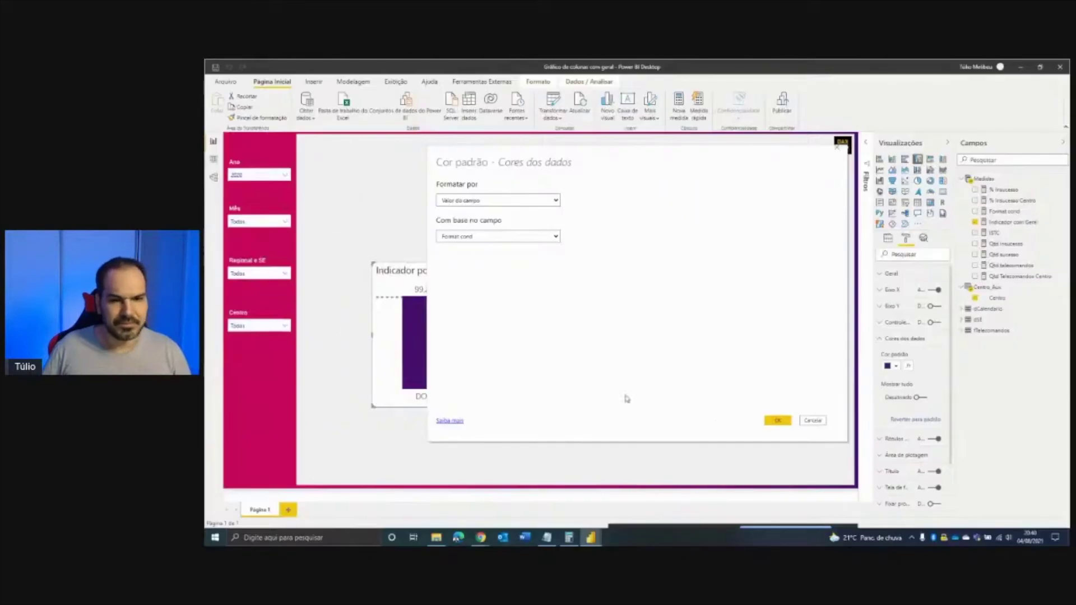
left_click(775, 421)
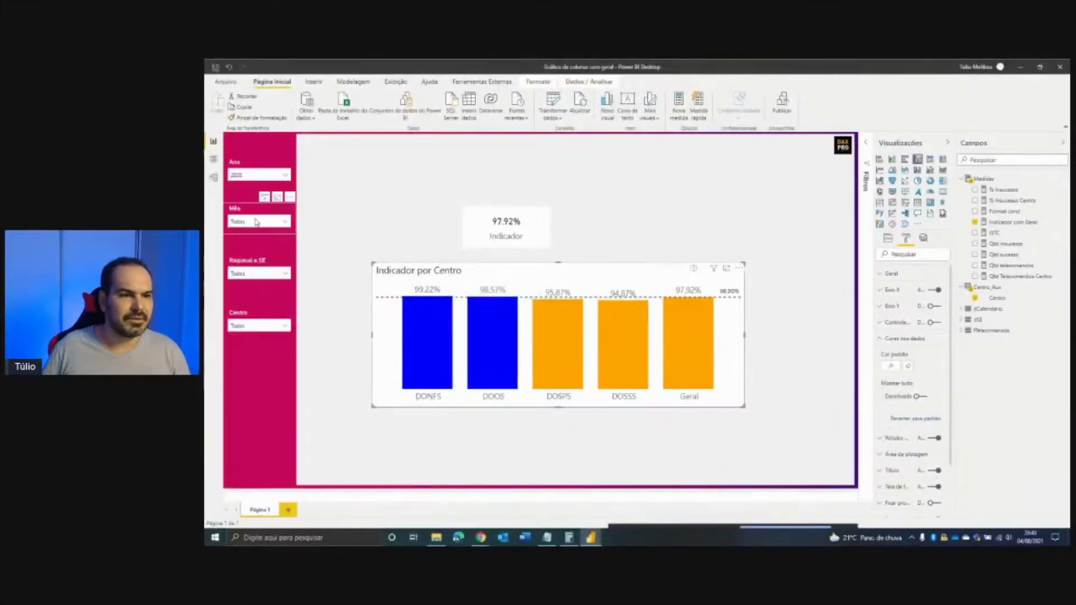
Filter Mês month by month from janeiro to maio, checking the column colours and comparing the Geral column with the Indicador card
left_click(247, 222)
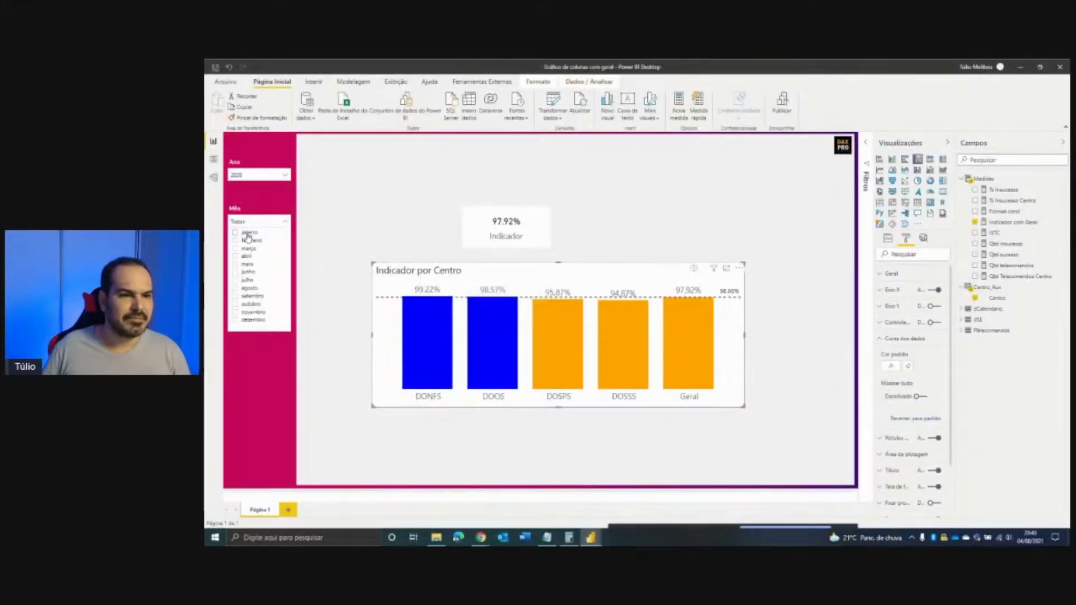
left_click(247, 233)
left_click(248, 241)
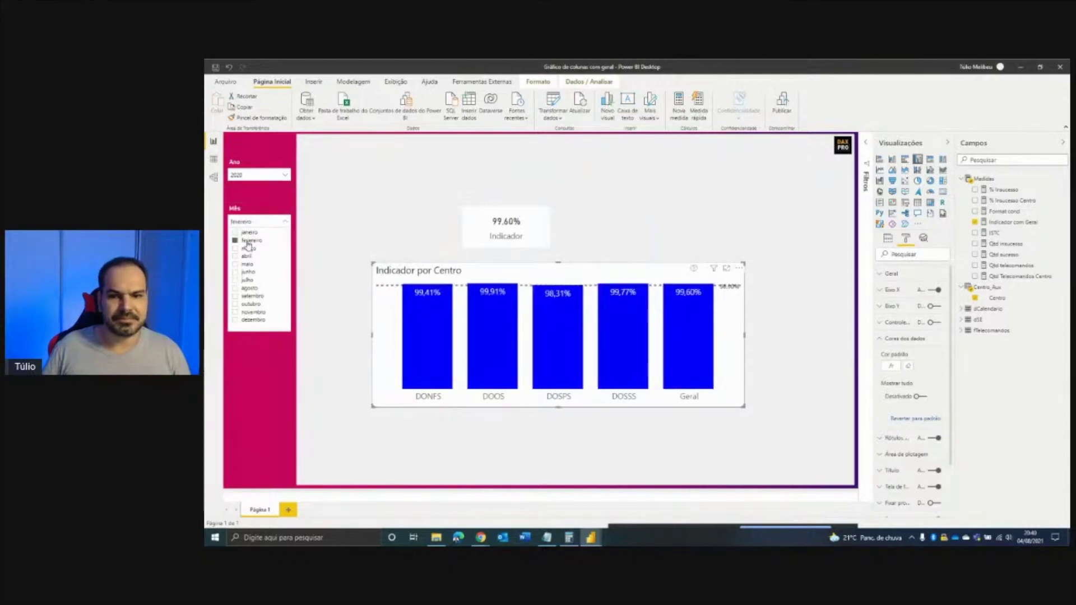
left_click(248, 250)
left_click(248, 256)
left_click(248, 263)
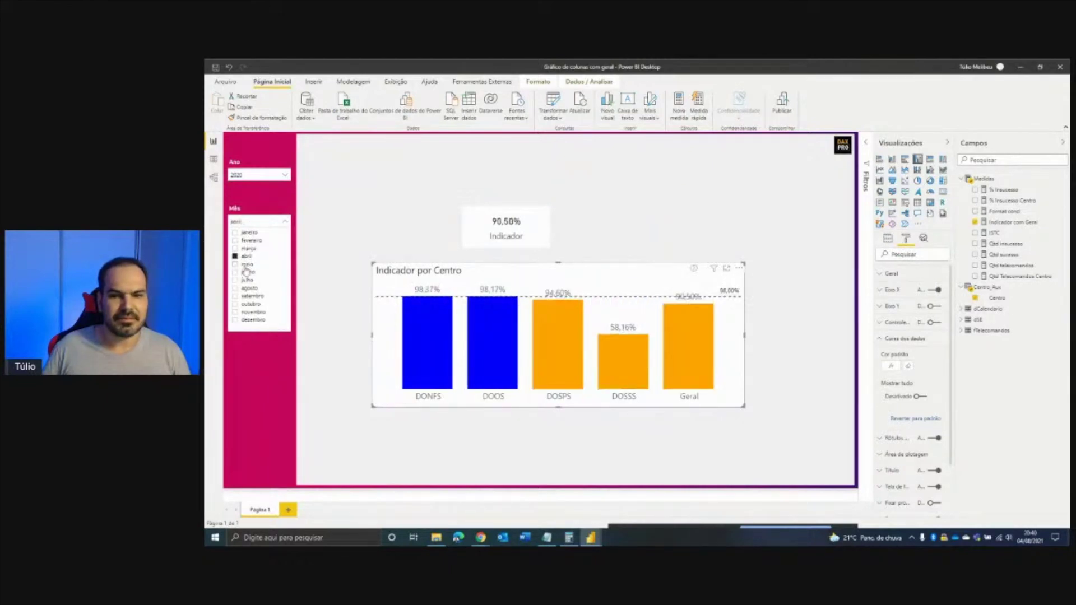
left_click_drag(659, 279, 719, 406)
mouse_move(668, 278)
left_mouse_down()
mouse_move(653, 261)
mouse_move(539, 221)
left_mouse_up()
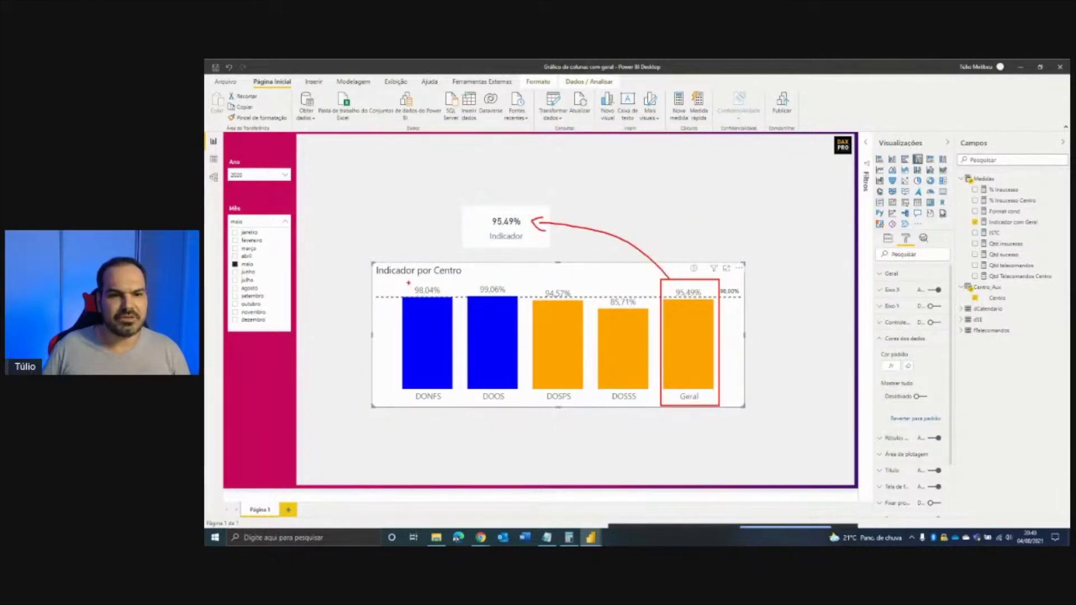